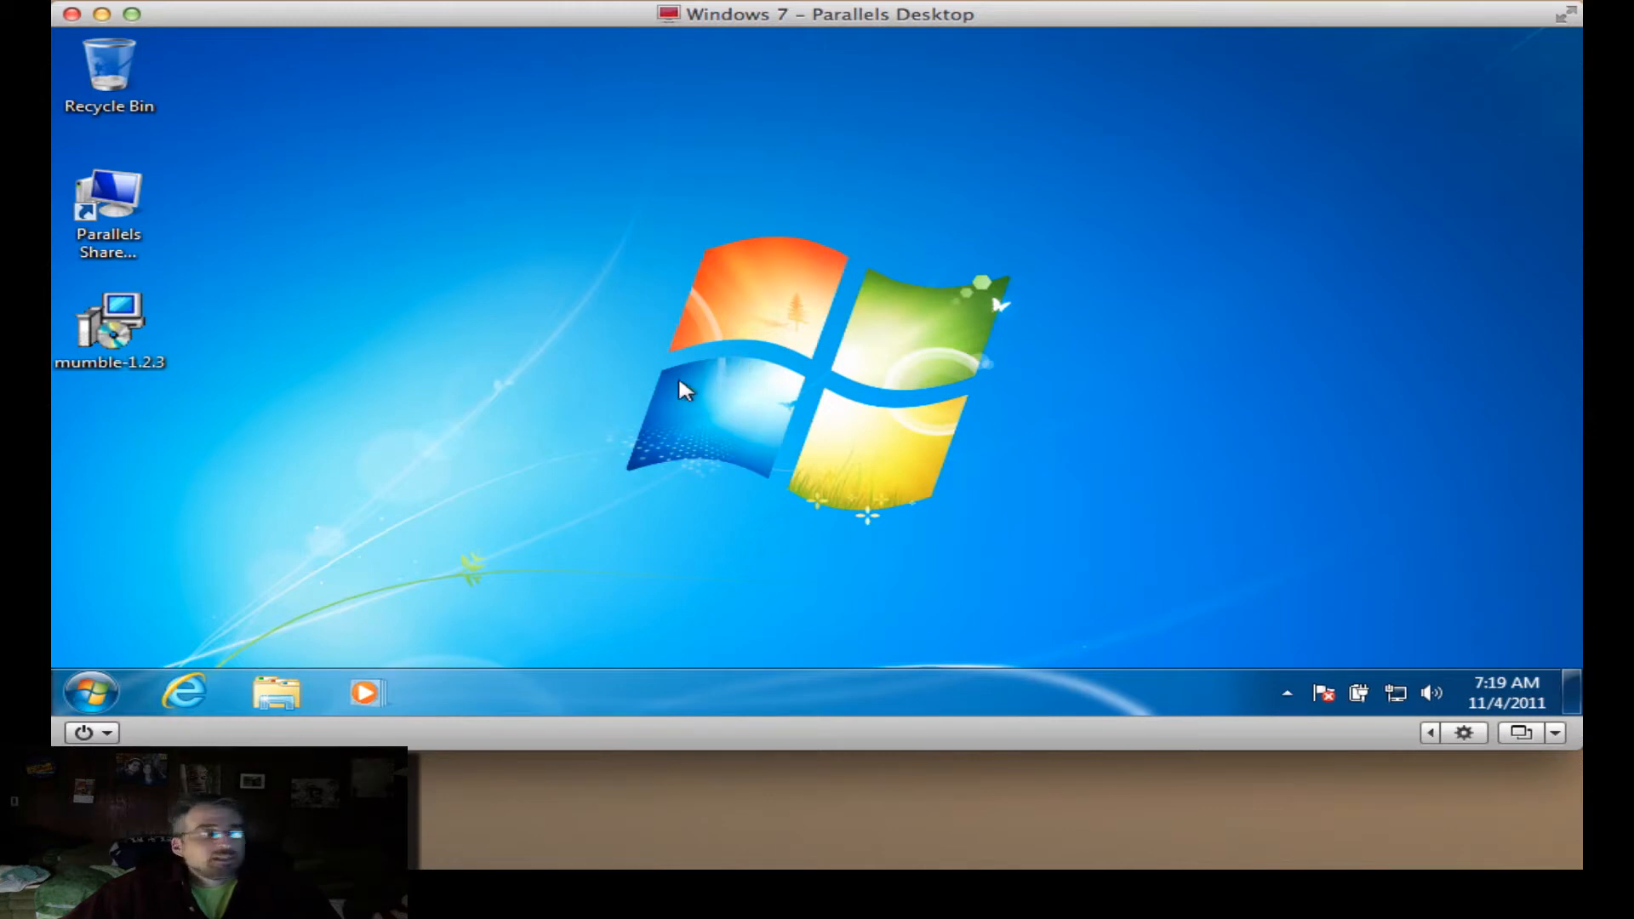
Open Internet Explorer and search the web for "mumble client download".
left_click(189, 695)
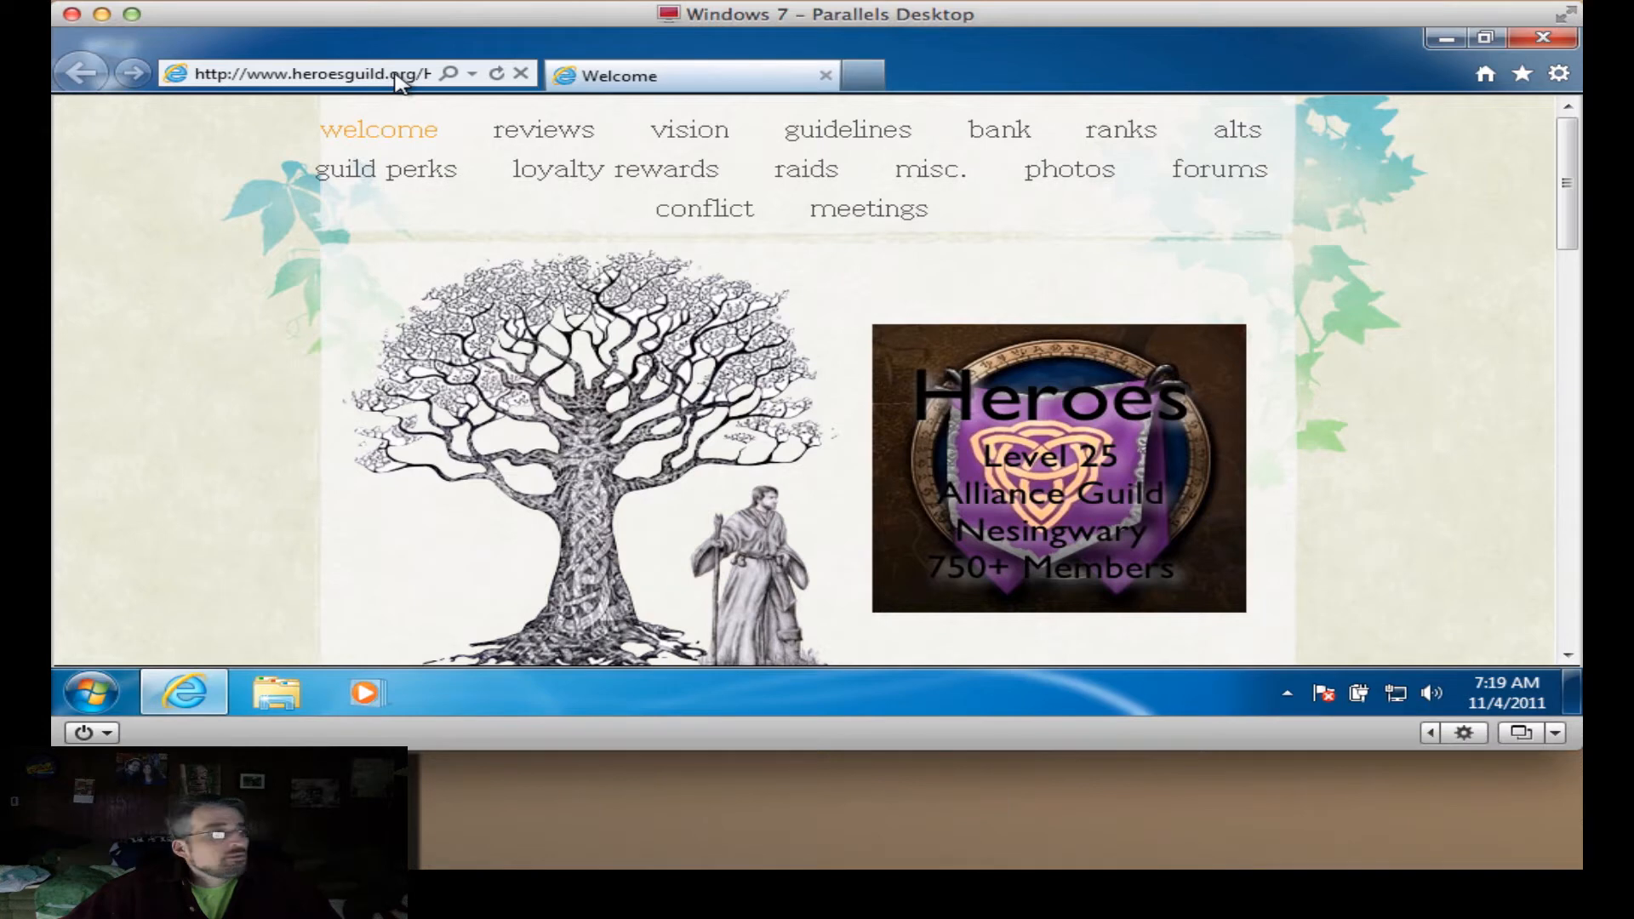
left_click(397, 76)
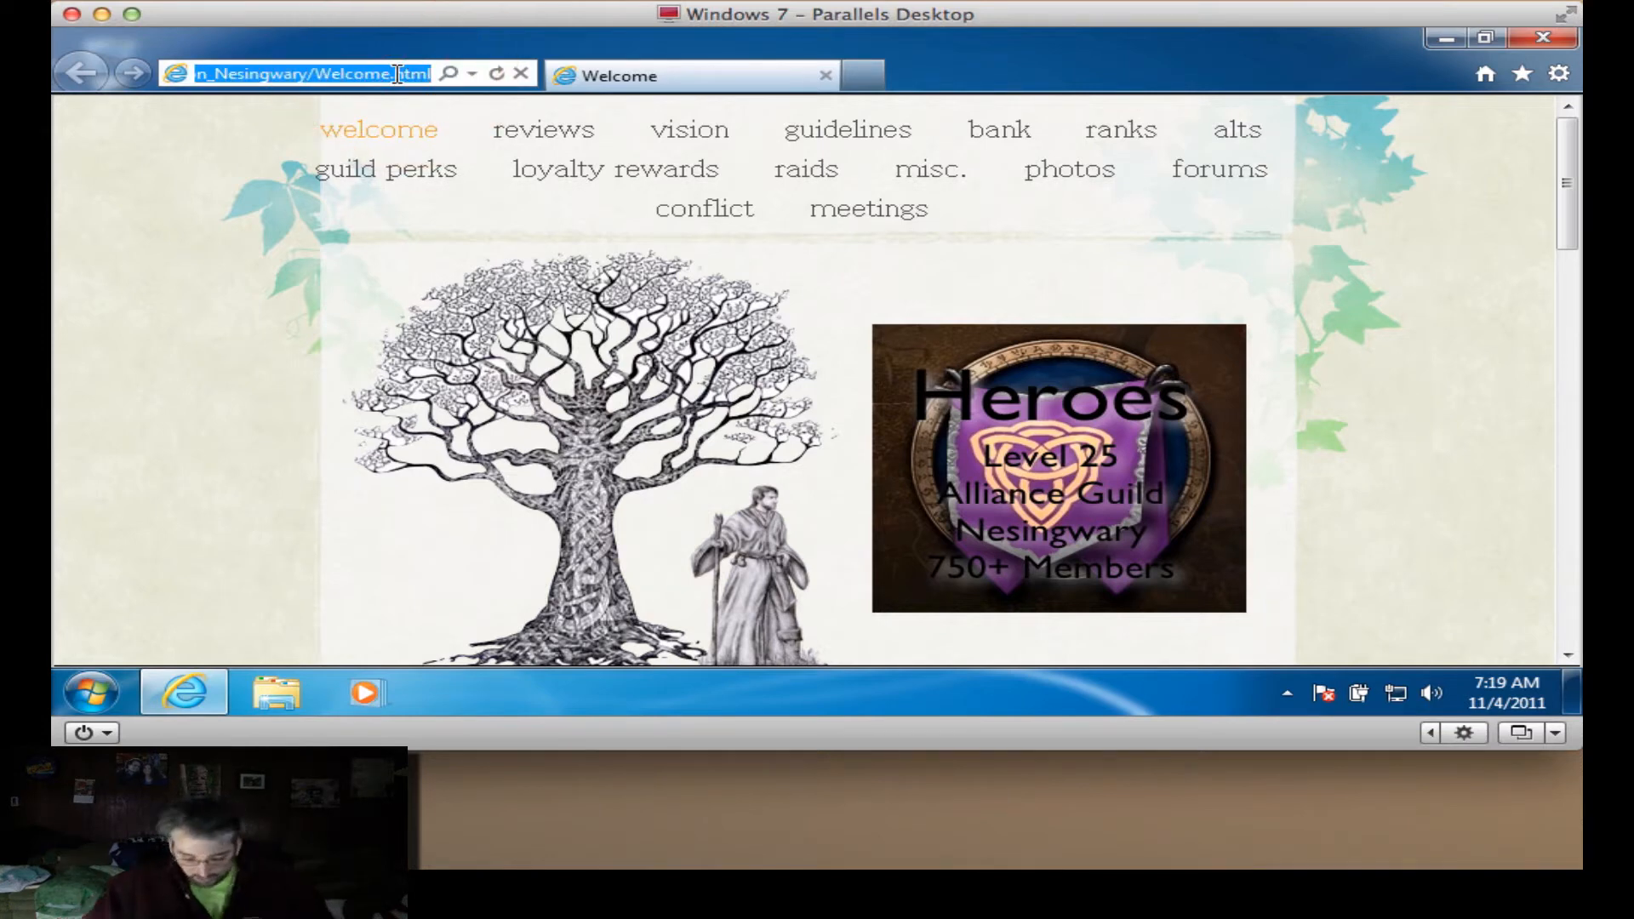
type("mumble")
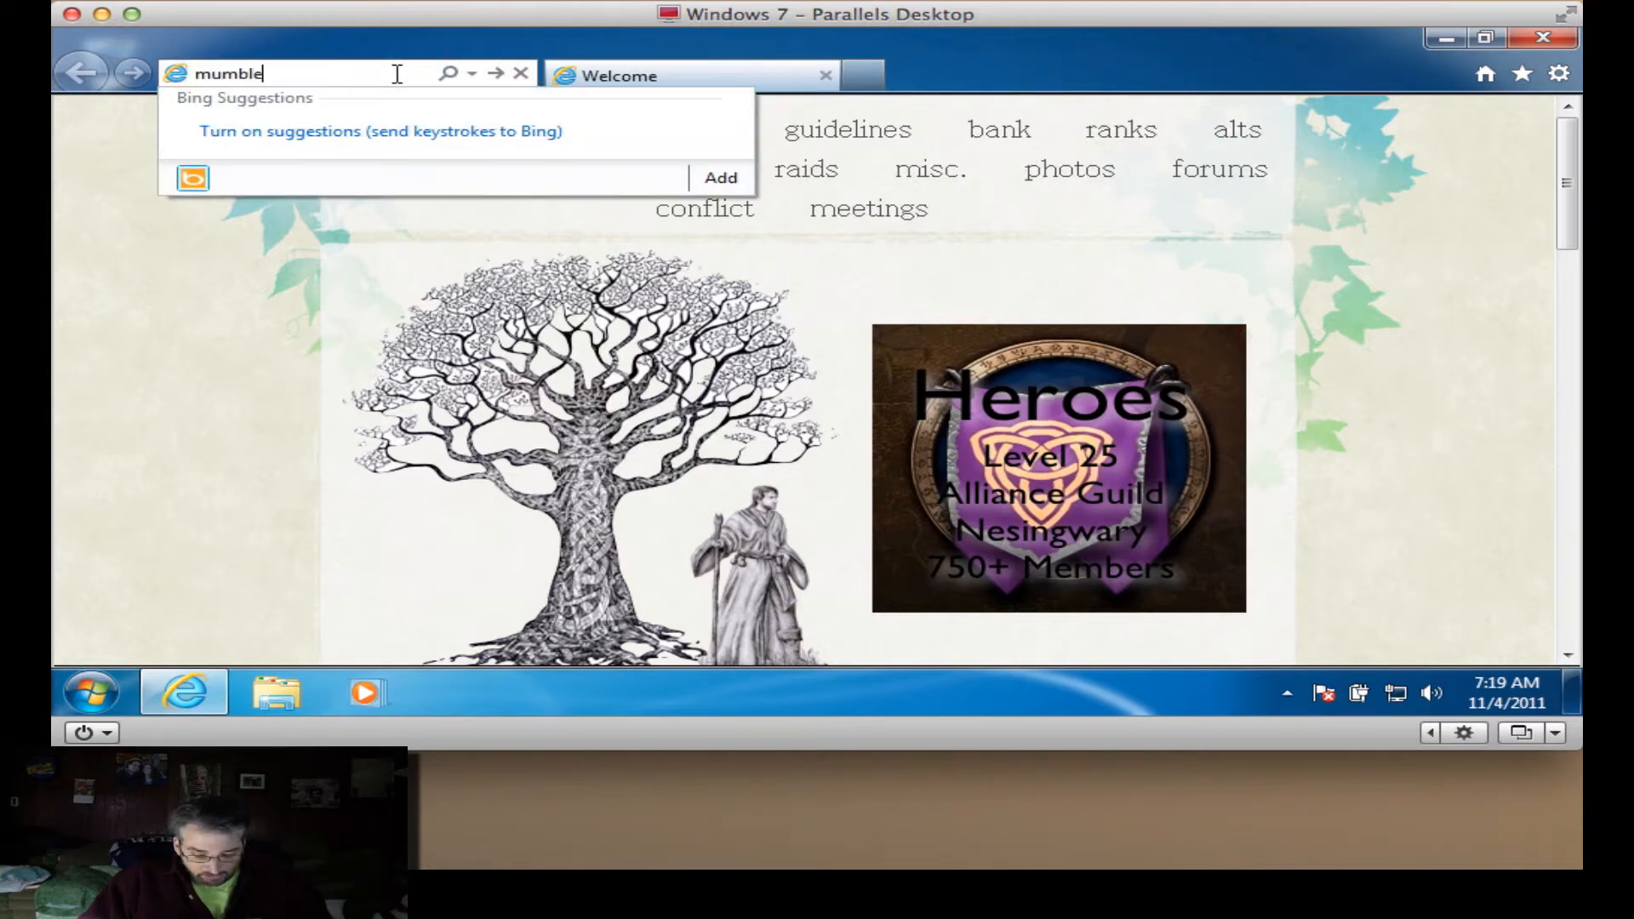
type(" client ")
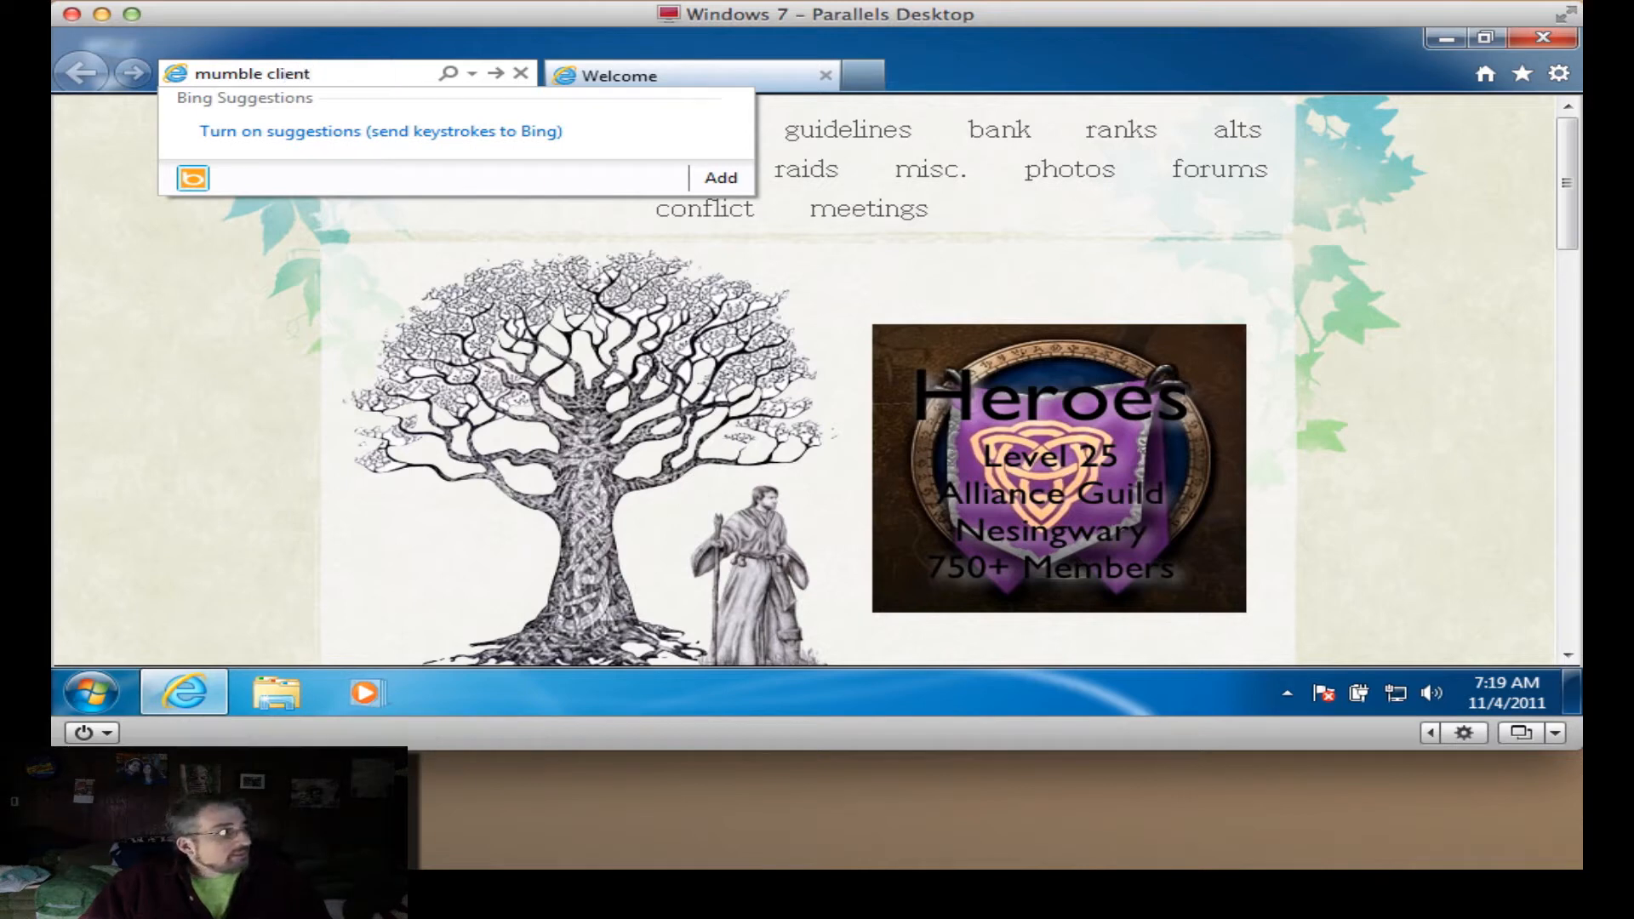
type("downloa")
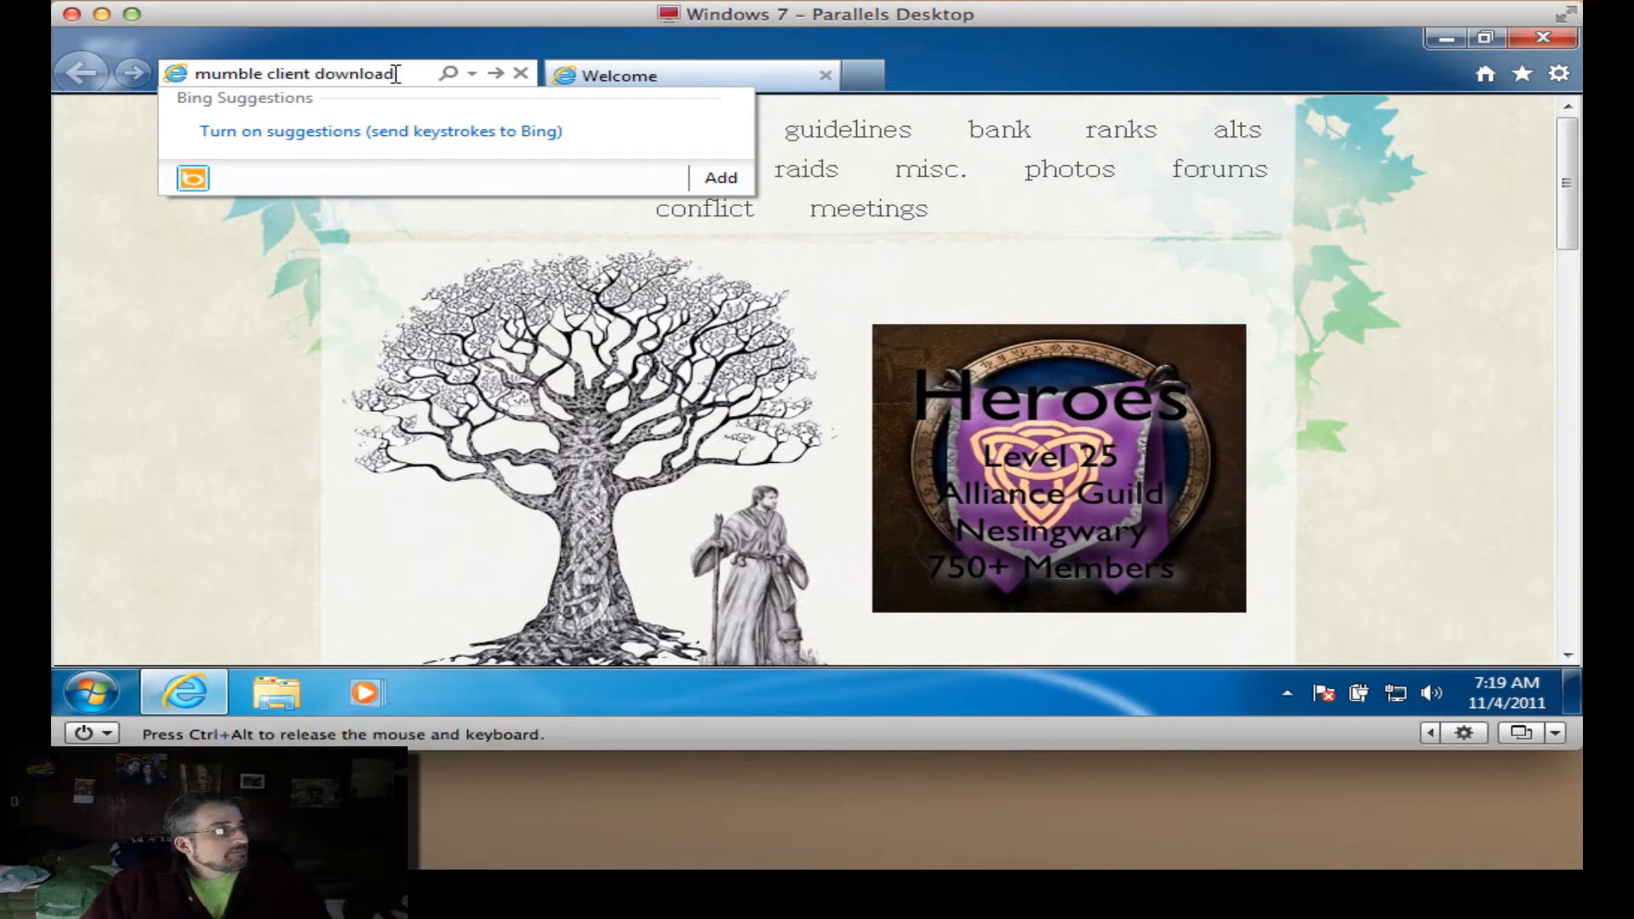
type("d")
key("Return")
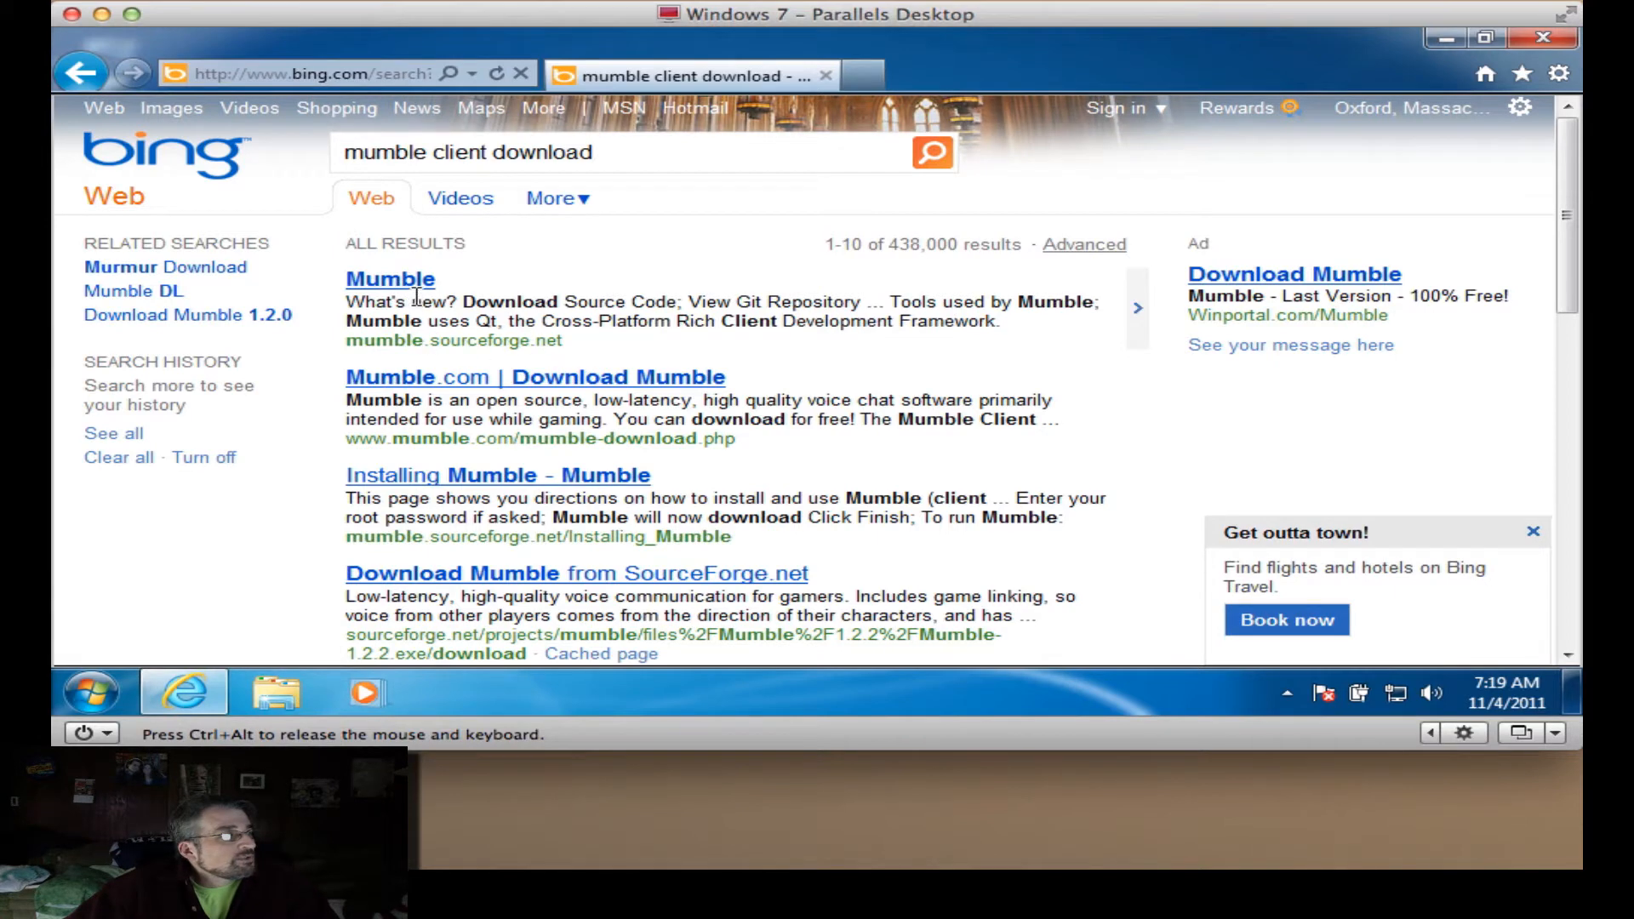
Download the stable Windows 1.2.3 installer from the Mumble SourceForge site, saving mumble-1.2.3 to the Desktop over the existing file.
left_click(395, 284)
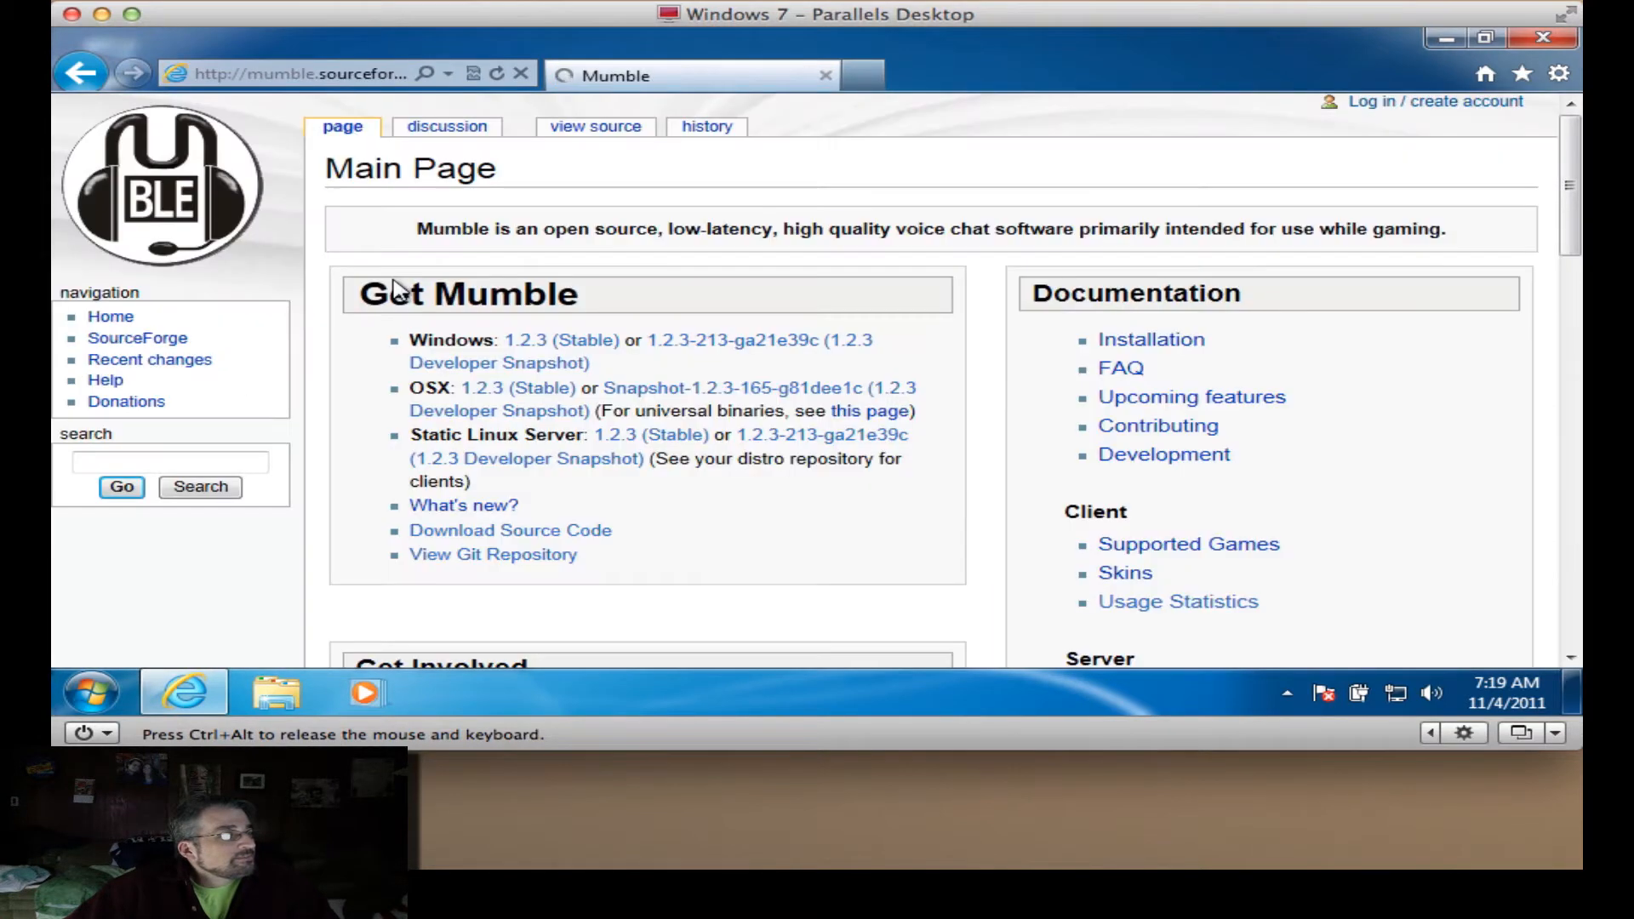
left_click(542, 342)
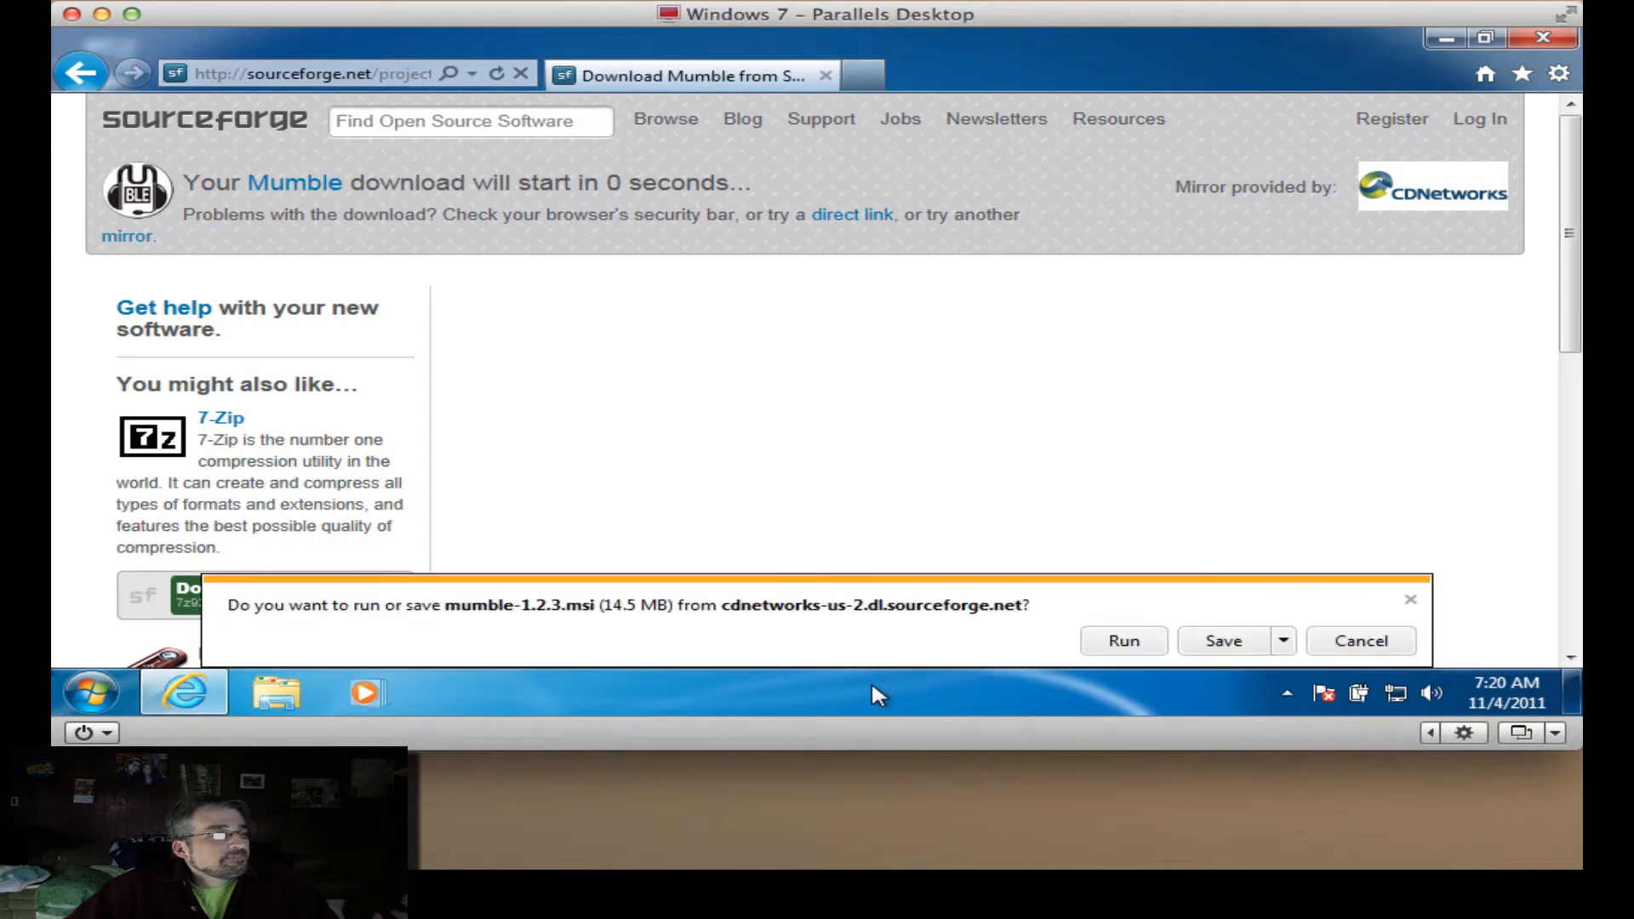
left_click(1283, 644)
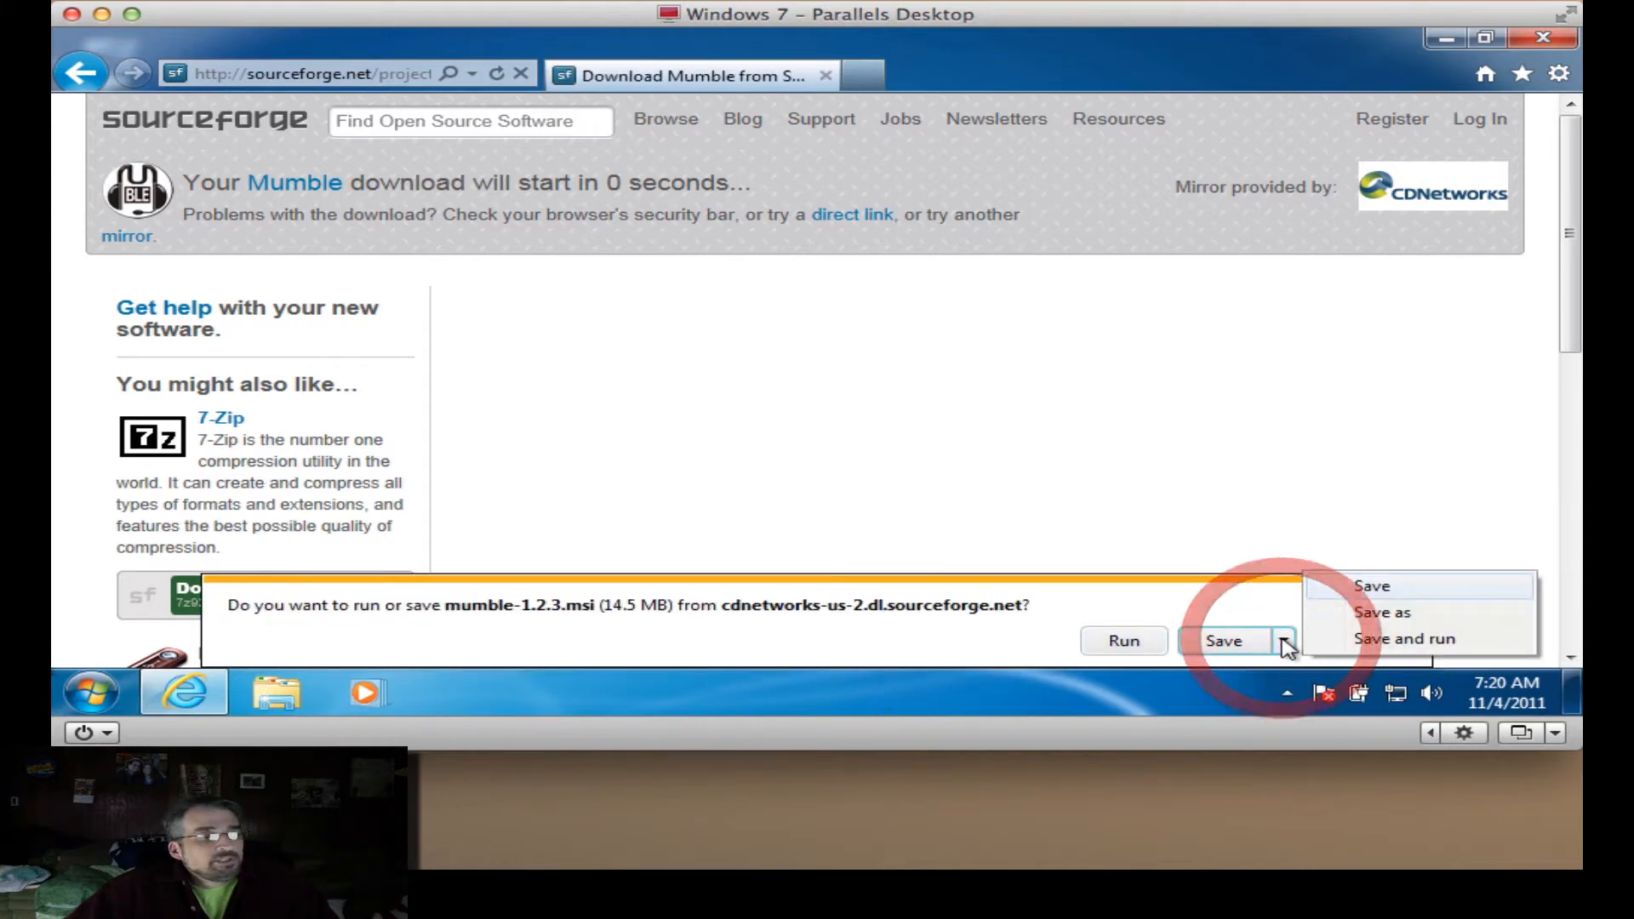
left_click(1372, 615)
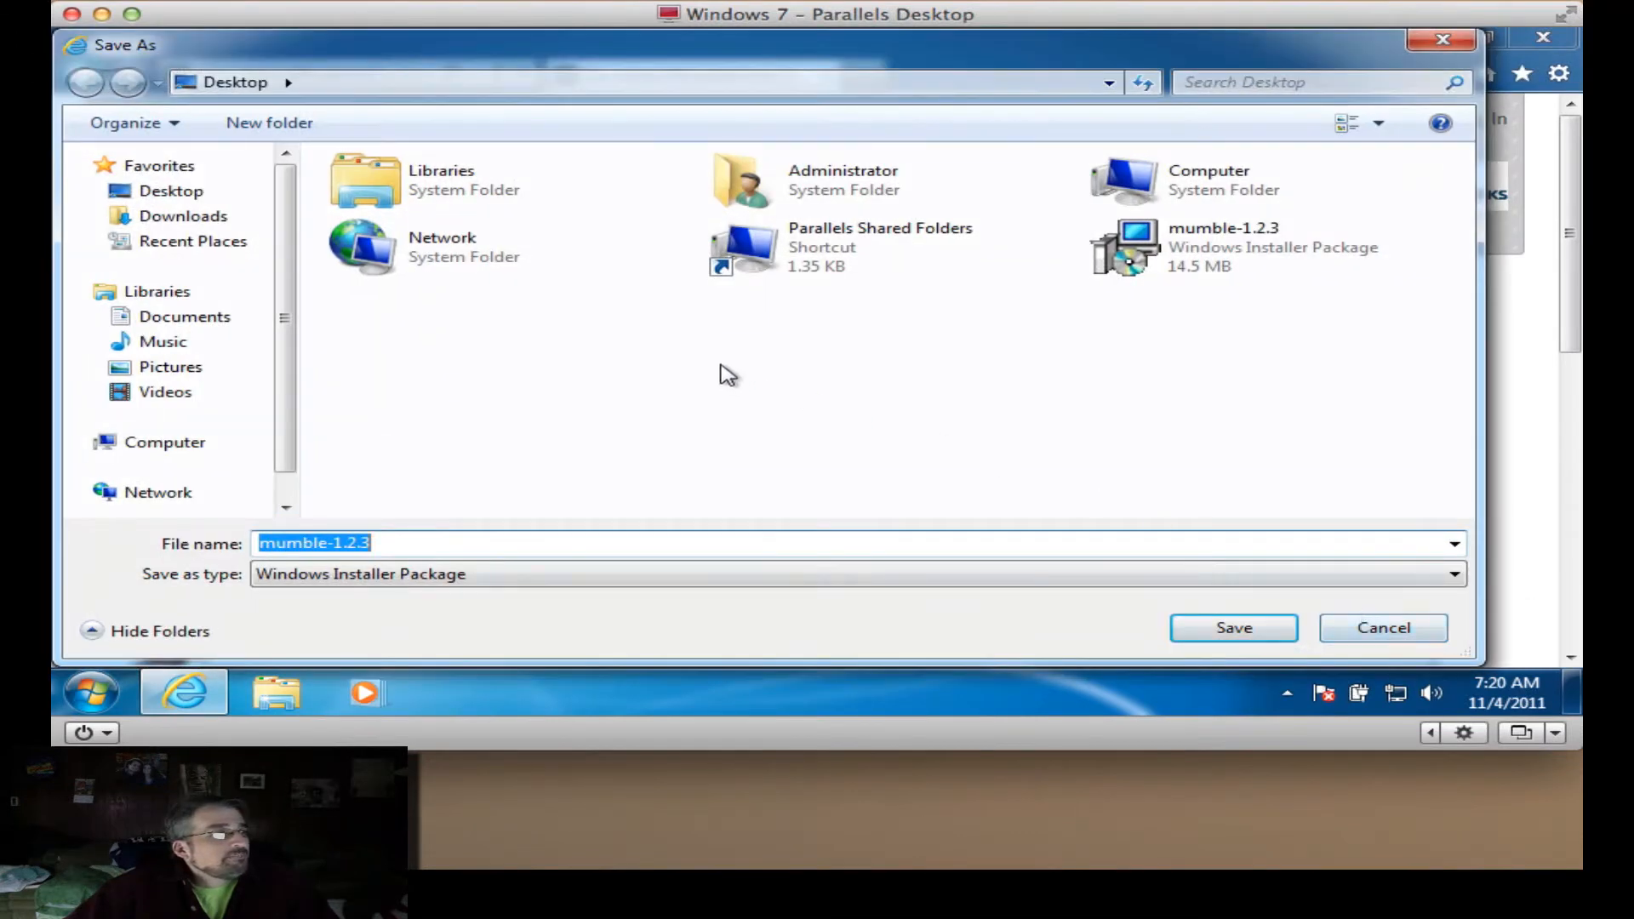
mouse_move(1176, 254)
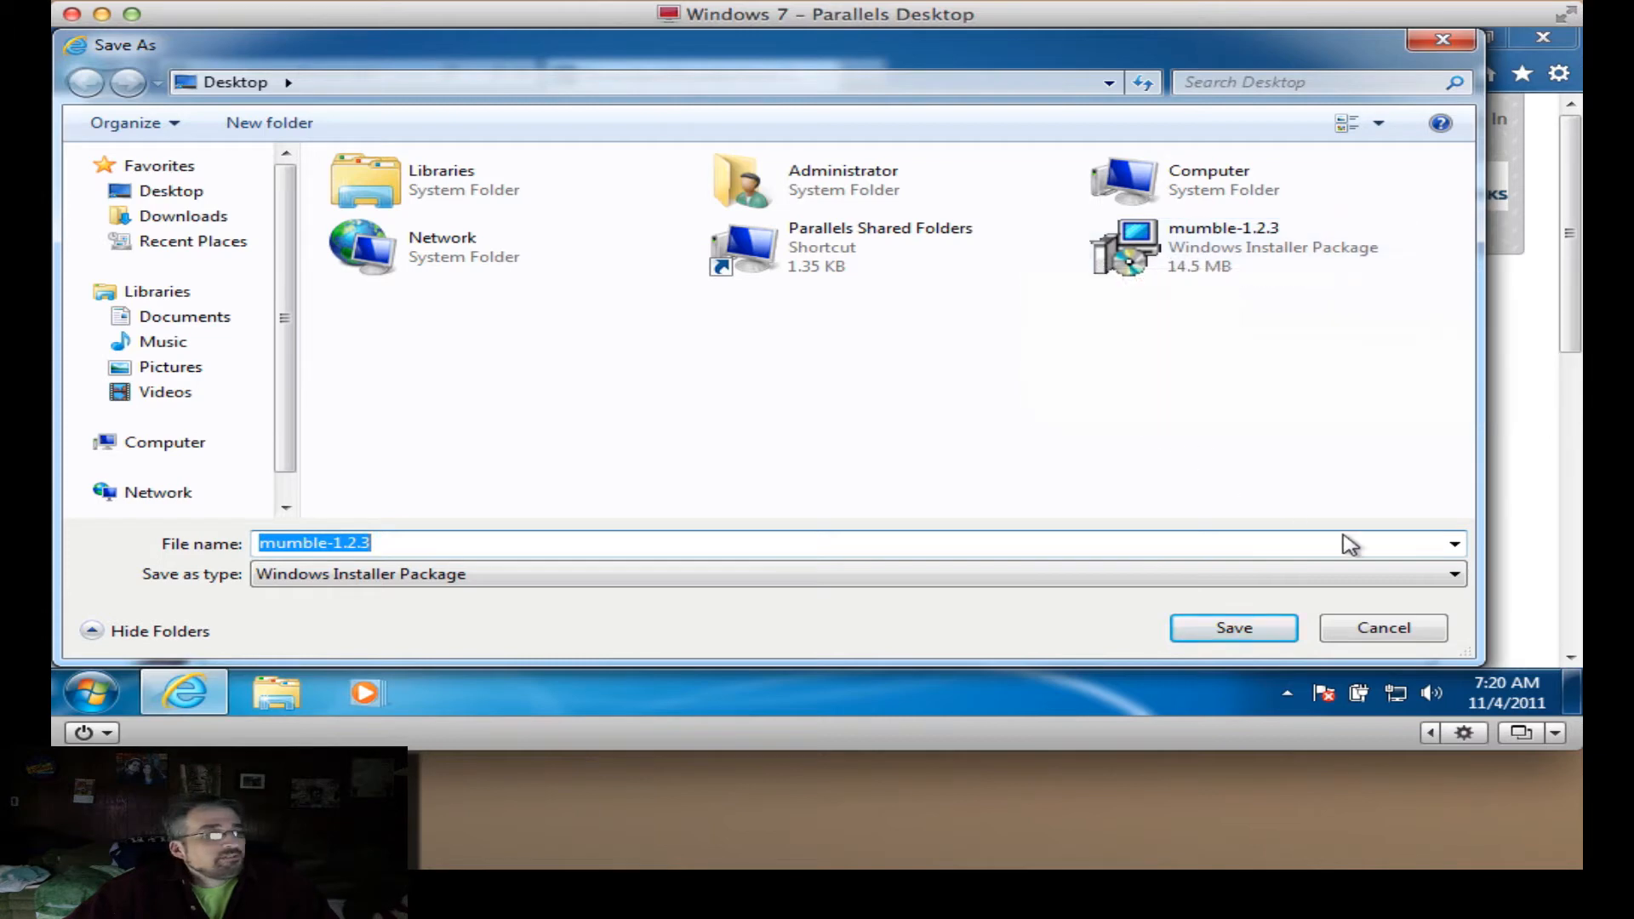
left_click(1254, 634)
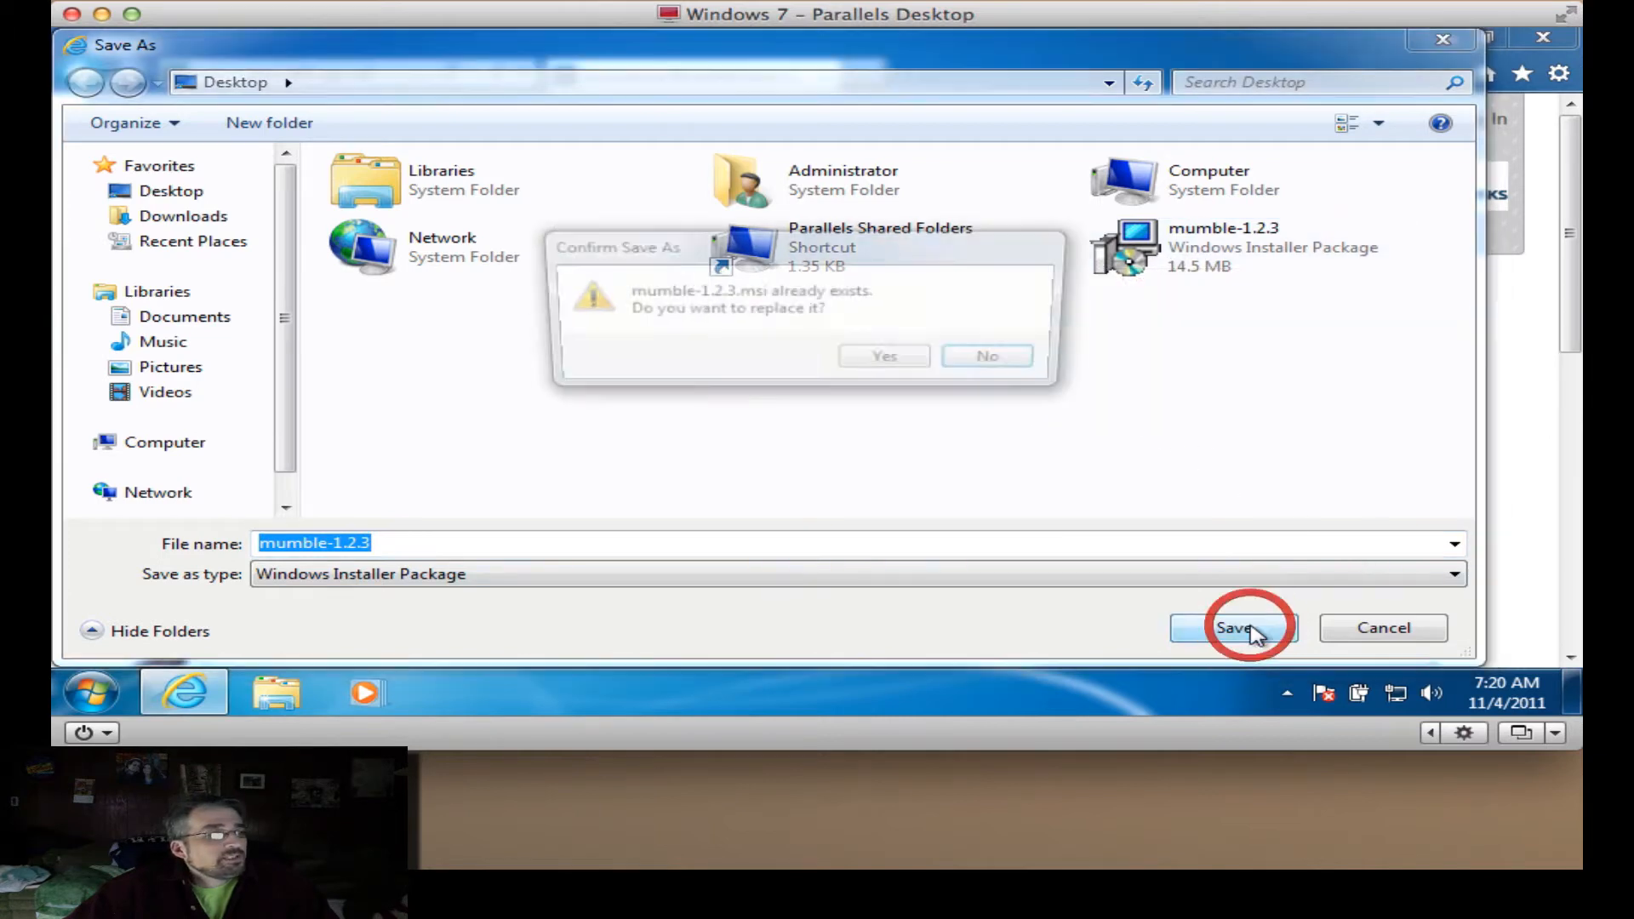
left_click(896, 361)
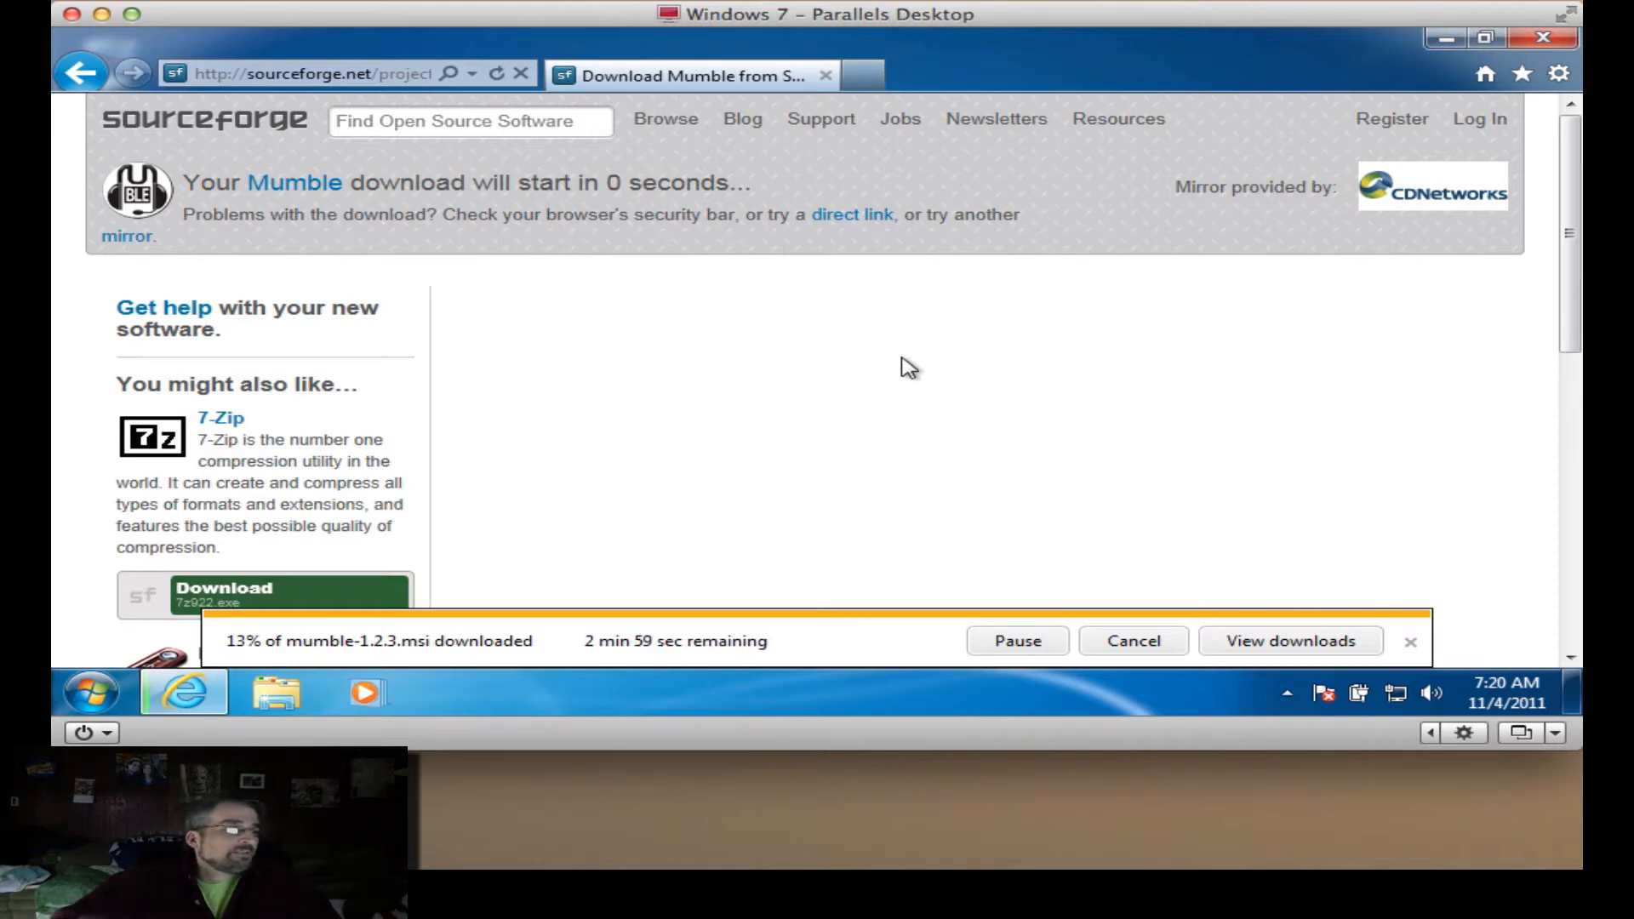
Minimize the browser and run the mumble-1.2.3 installer package from the desktop, allowing it past the security warning.
left_click(1444, 38)
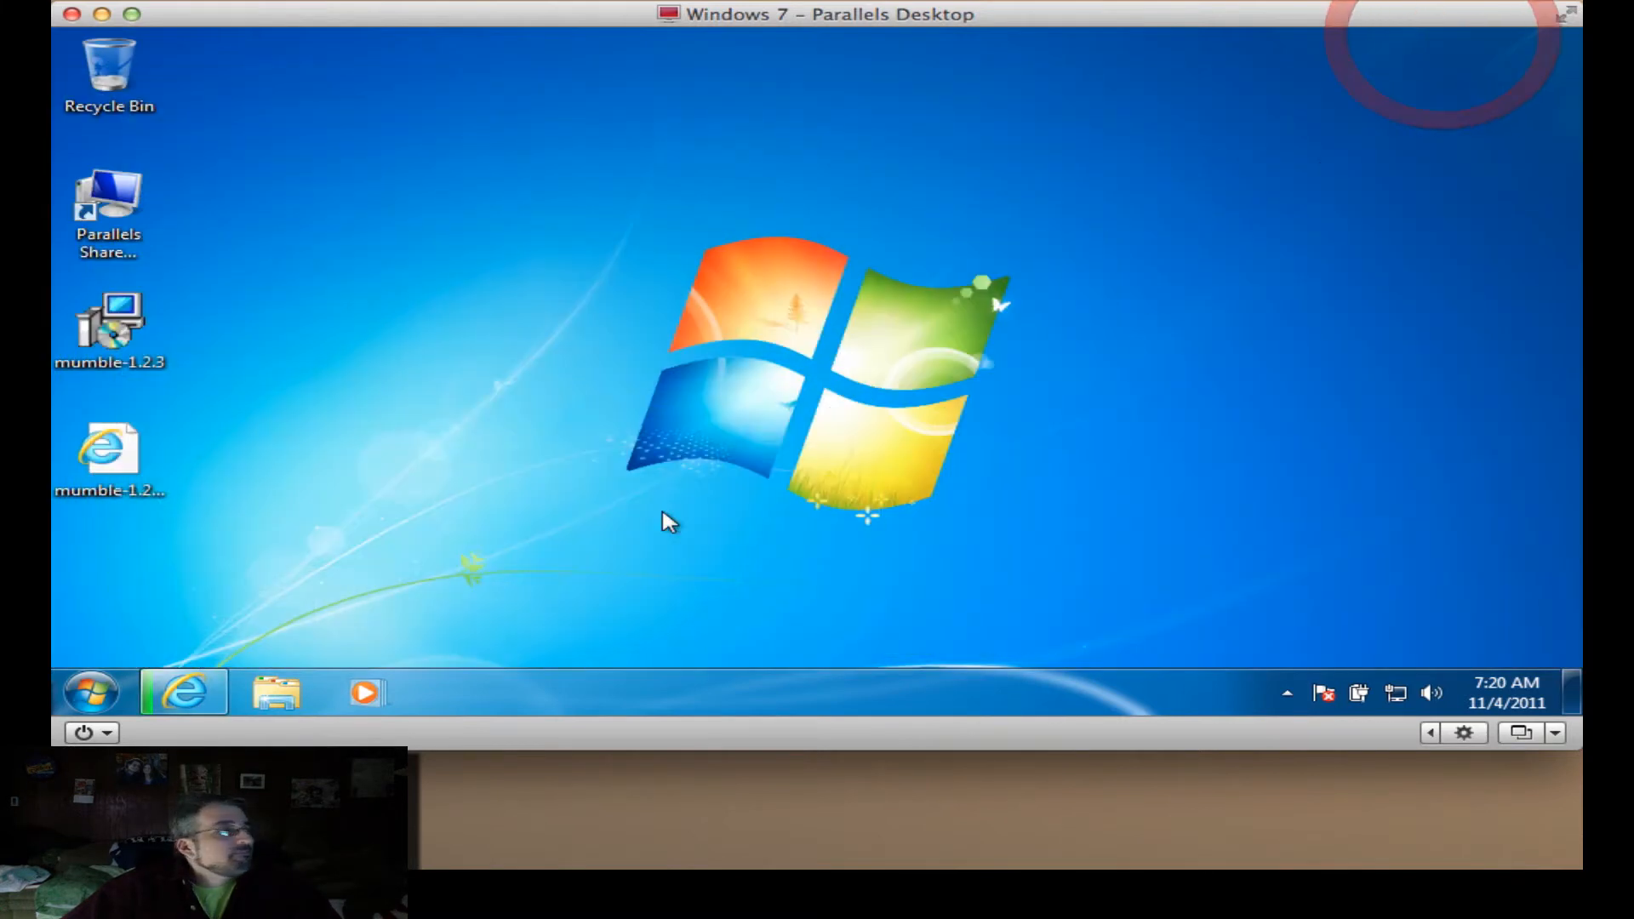
double_click(126, 339)
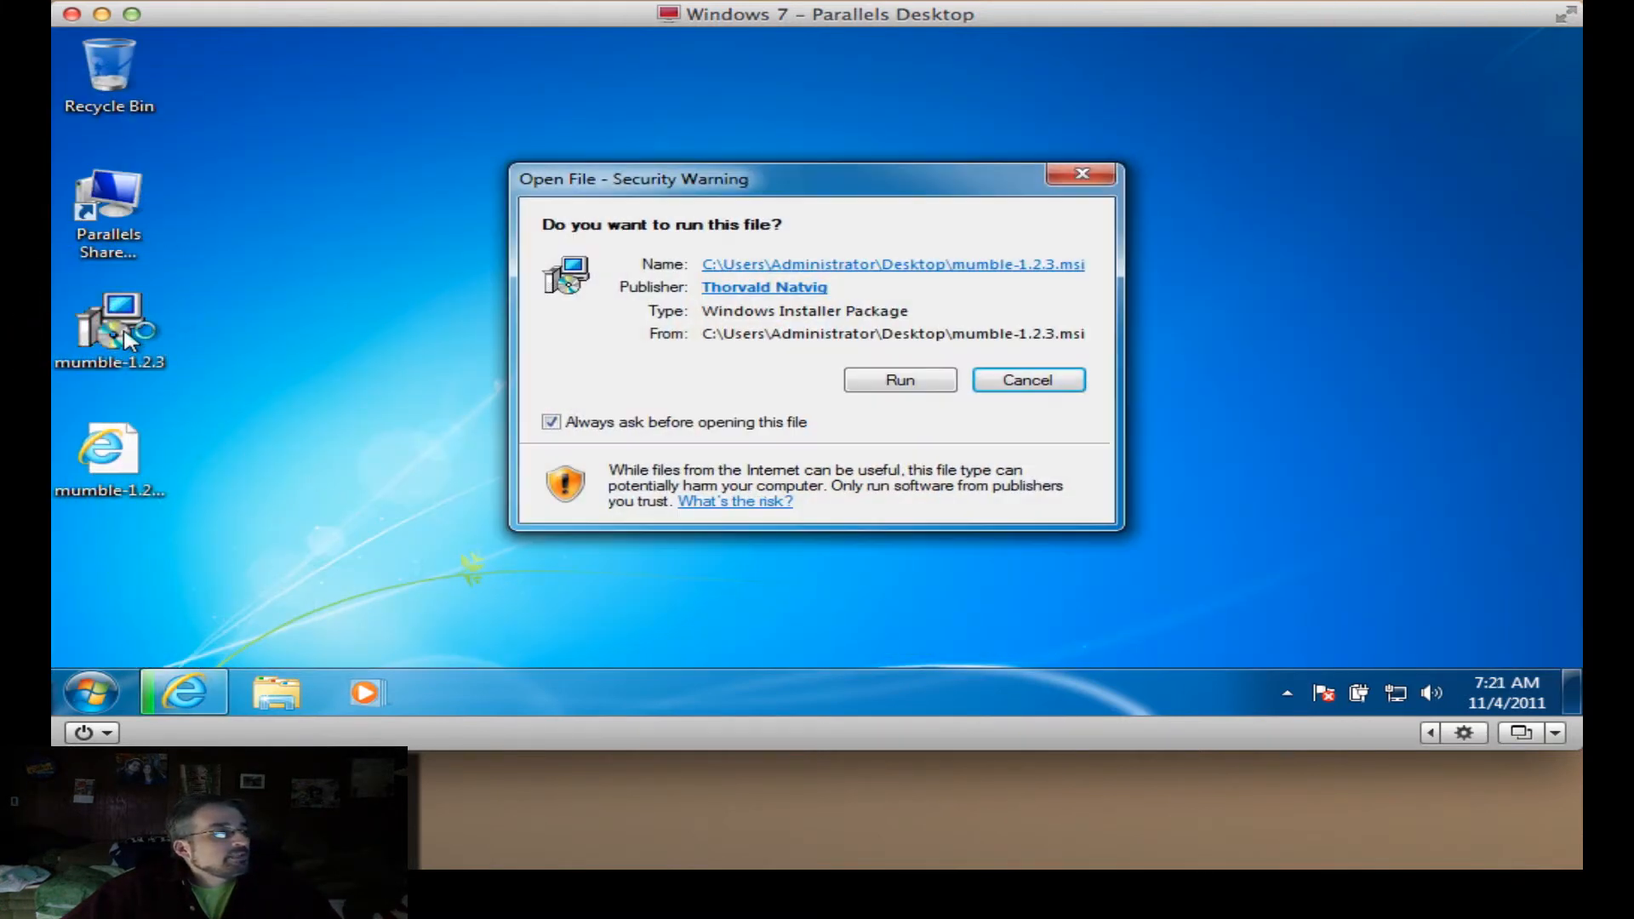
left_click(892, 381)
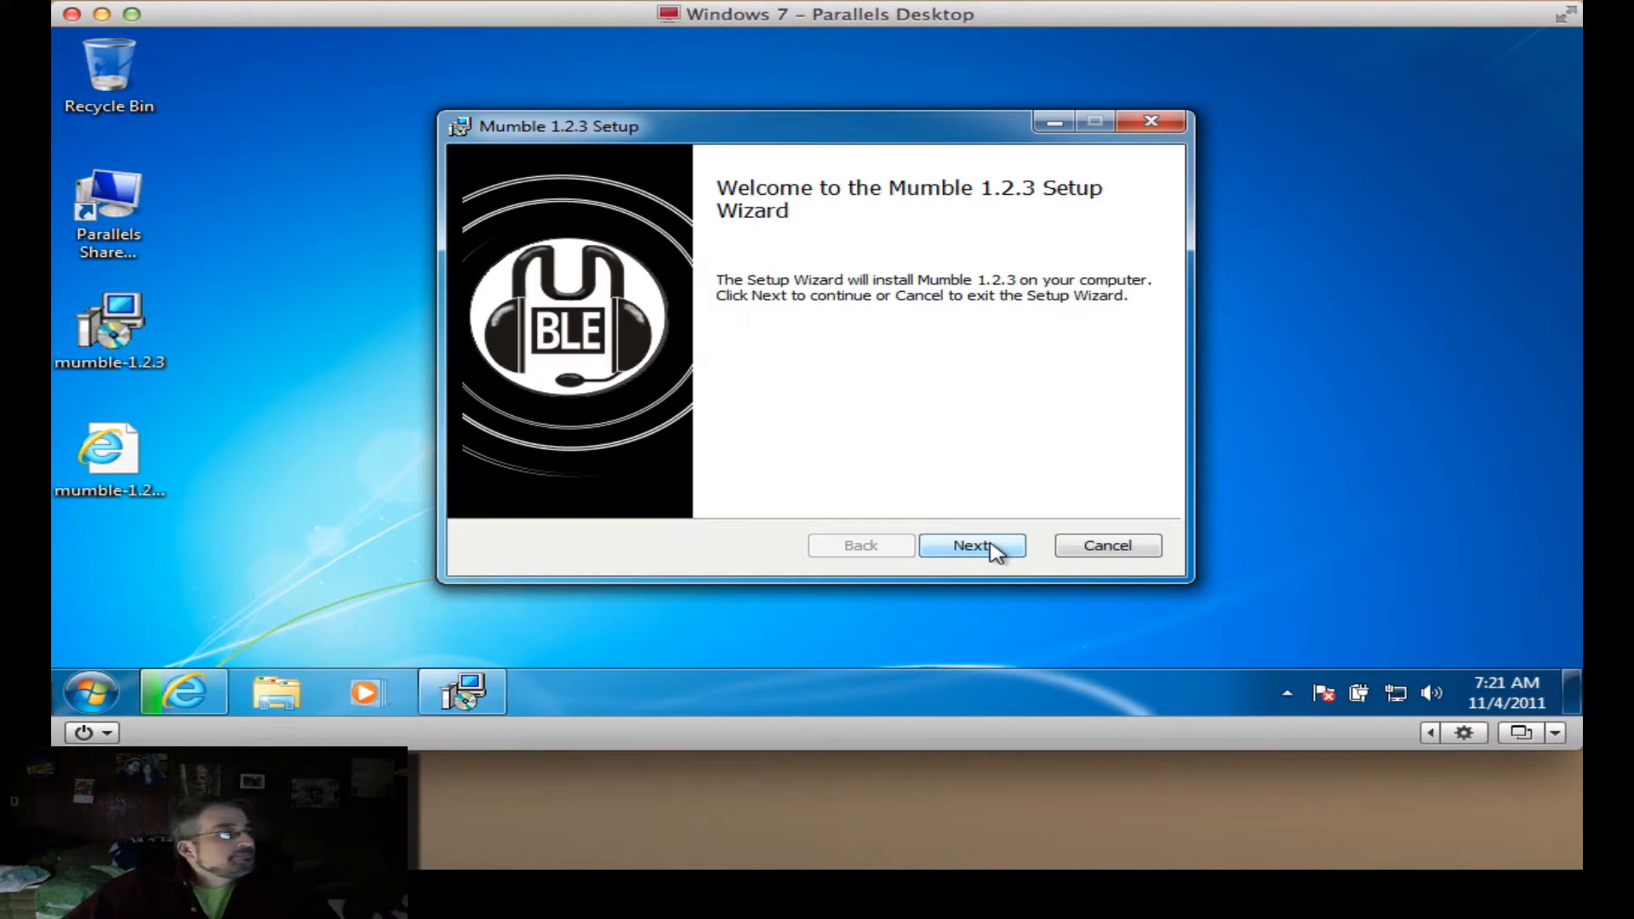
Accept the license agreement, install Mumble with the default features, and finish the setup with Start Mumble enabled.
left_click(994, 549)
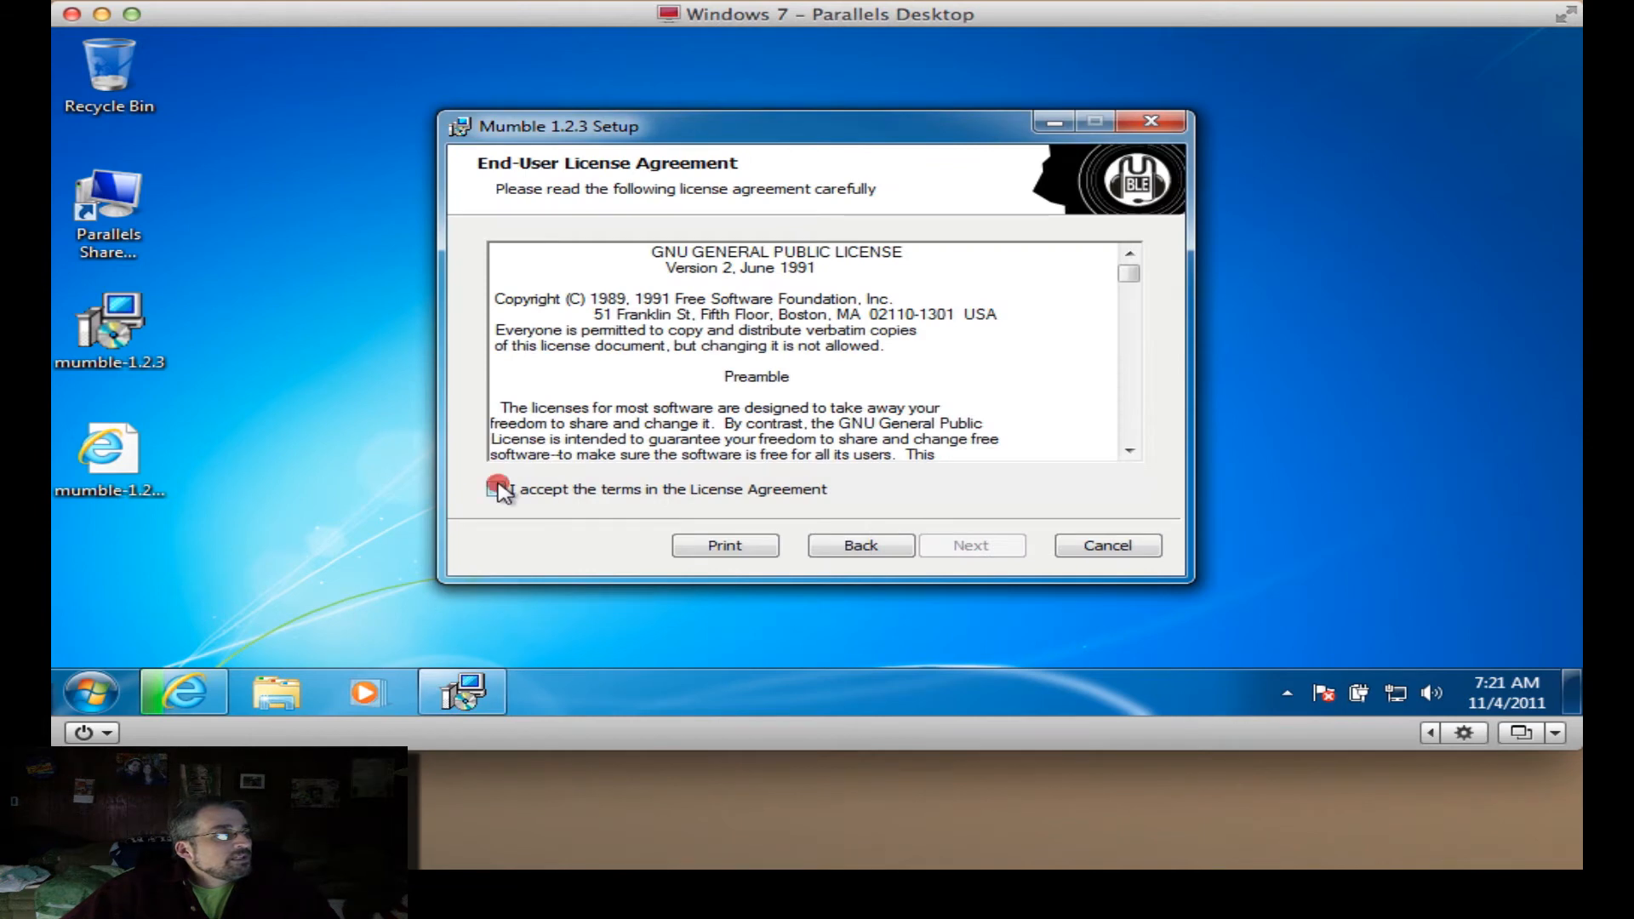
left_click(498, 490)
left_click(990, 552)
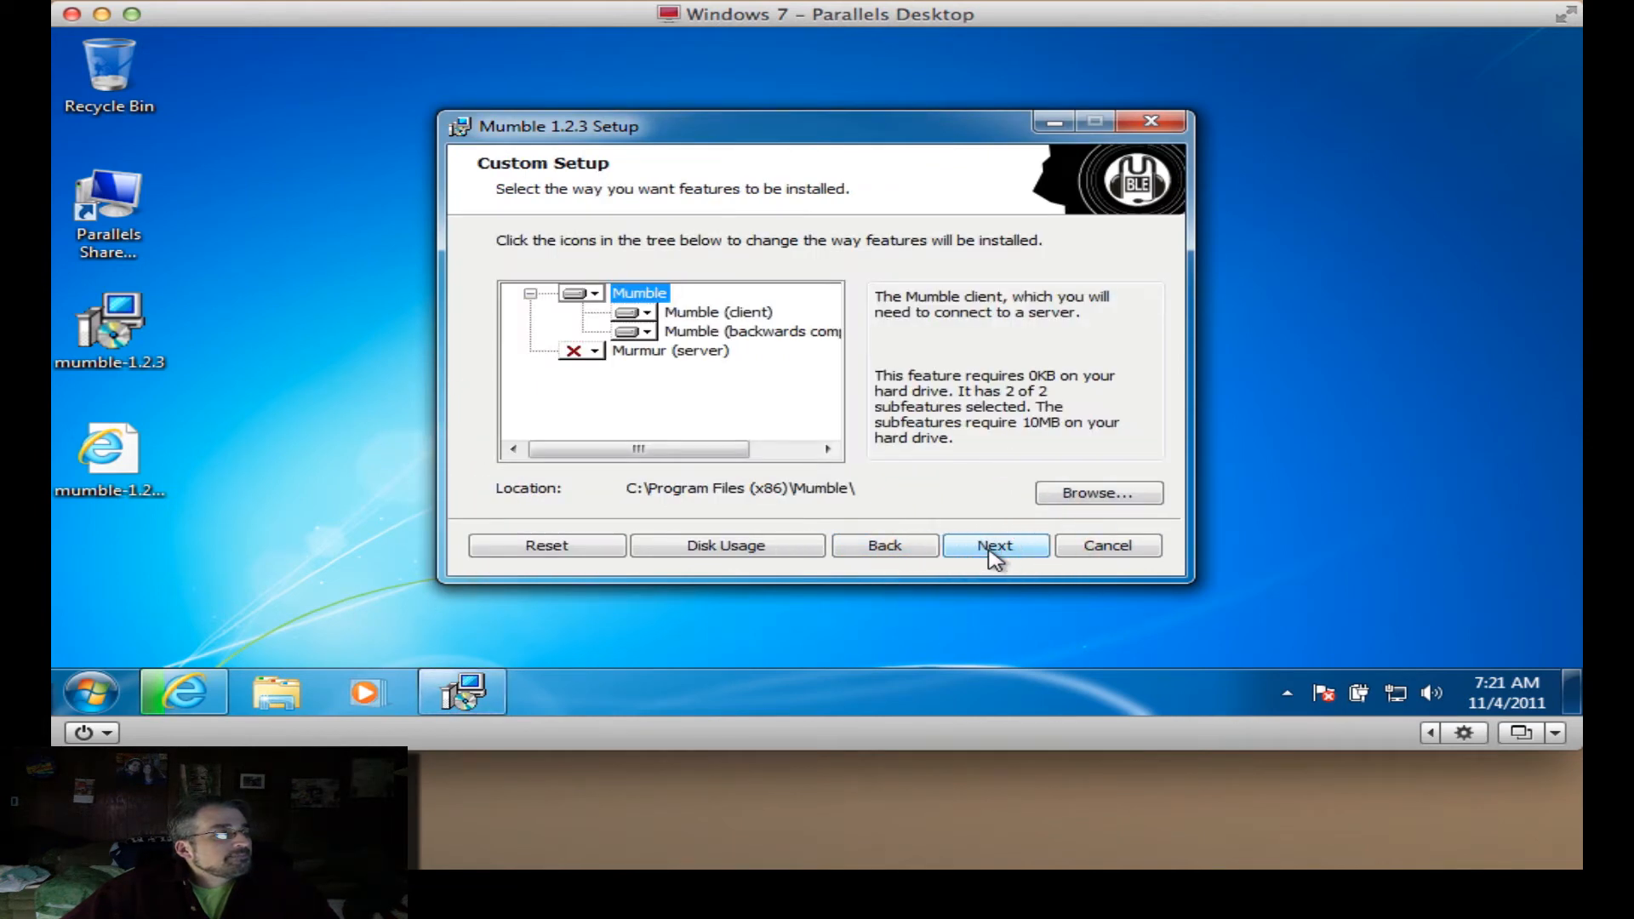
left_click(991, 551)
left_click(992, 553)
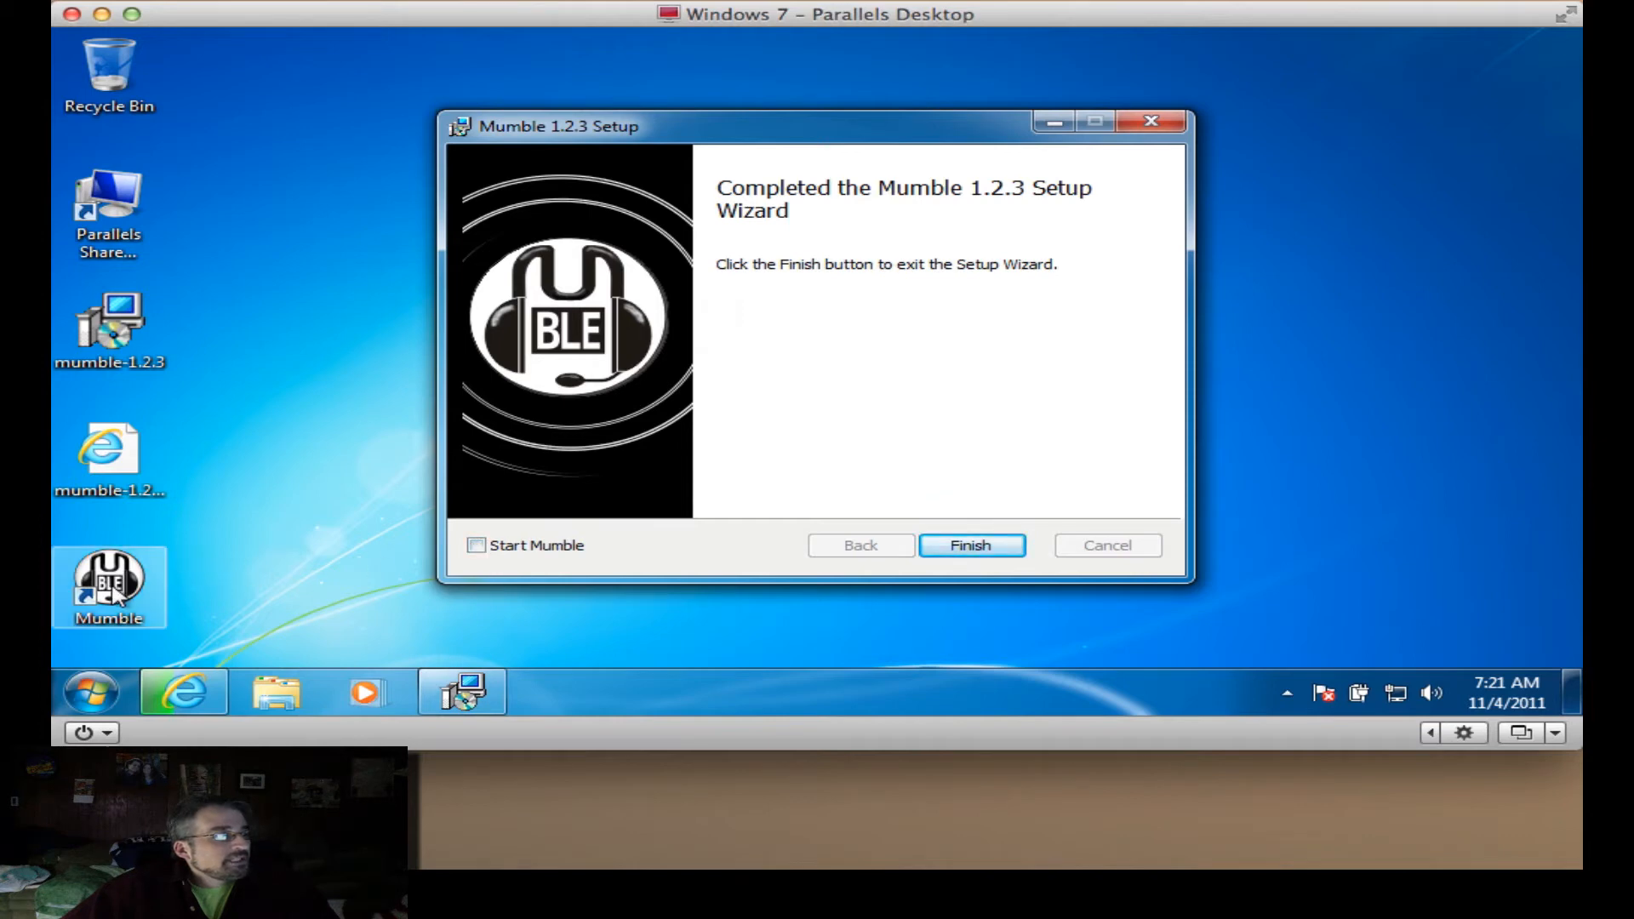
left_click(477, 545)
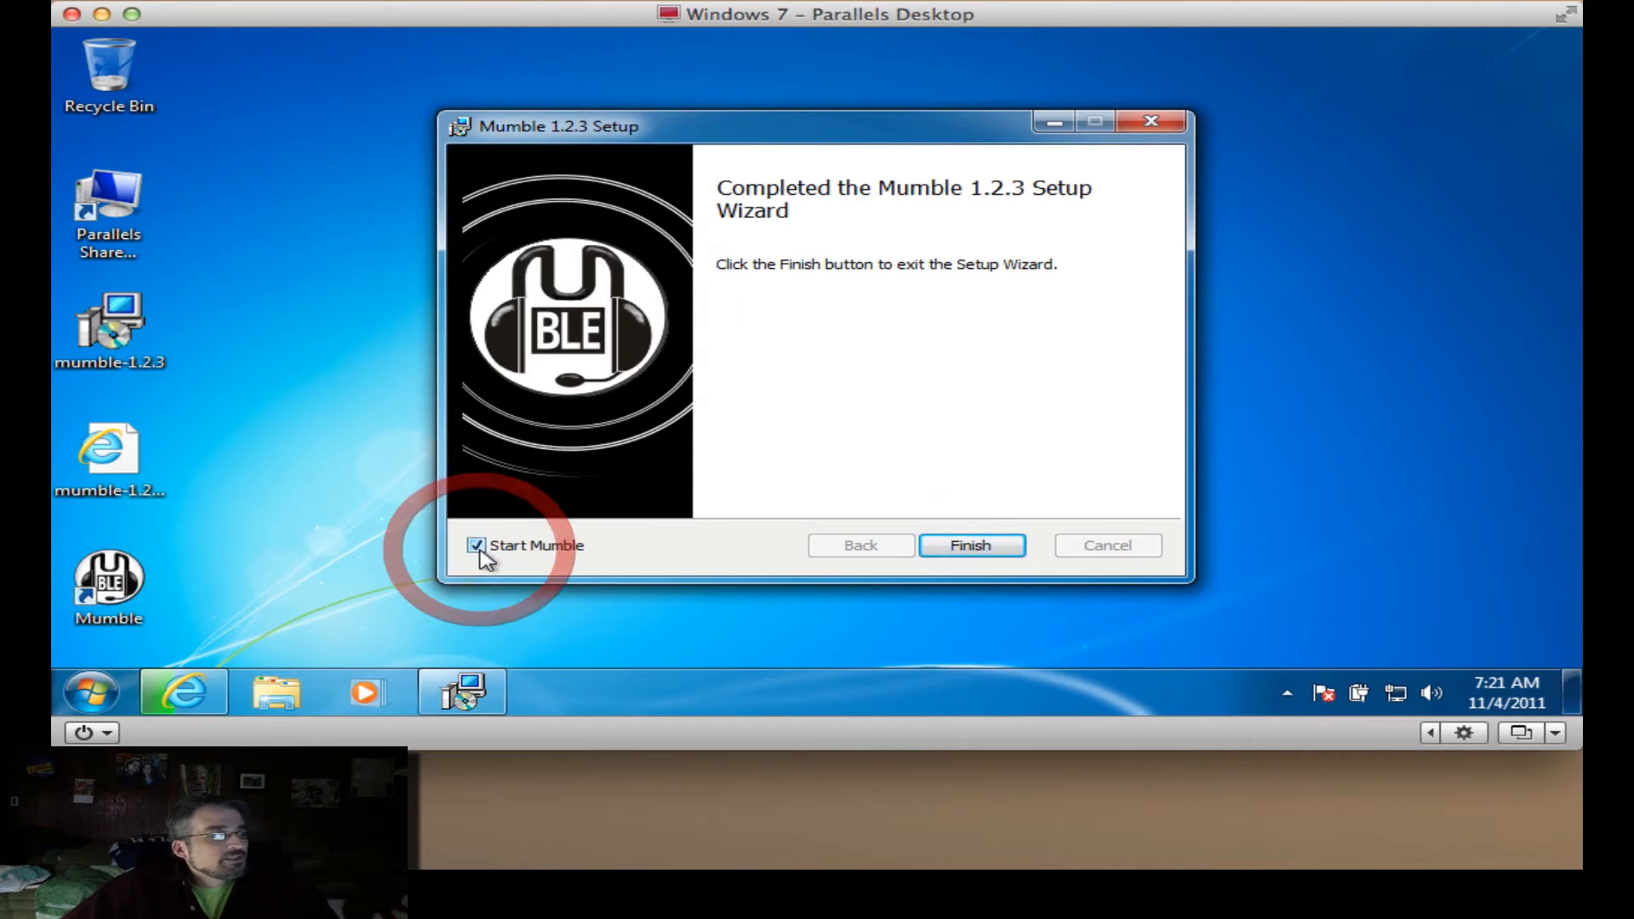
left_click(1000, 546)
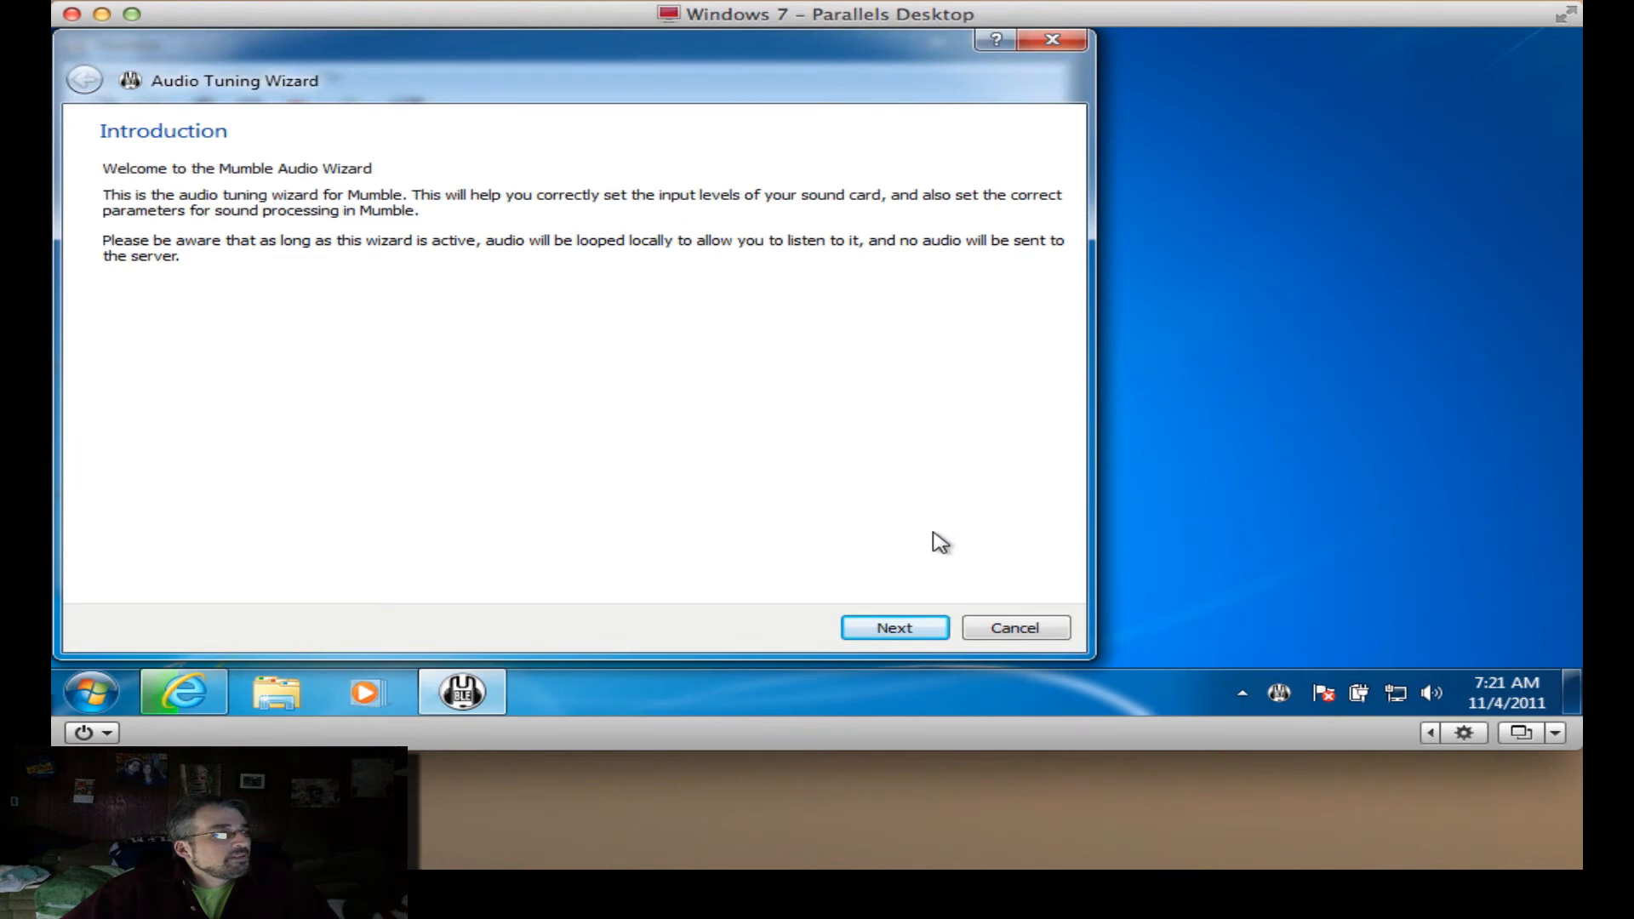
Keep Default Device as both the input and the output device in the Audio Tuning Wizard.
left_click(898, 627)
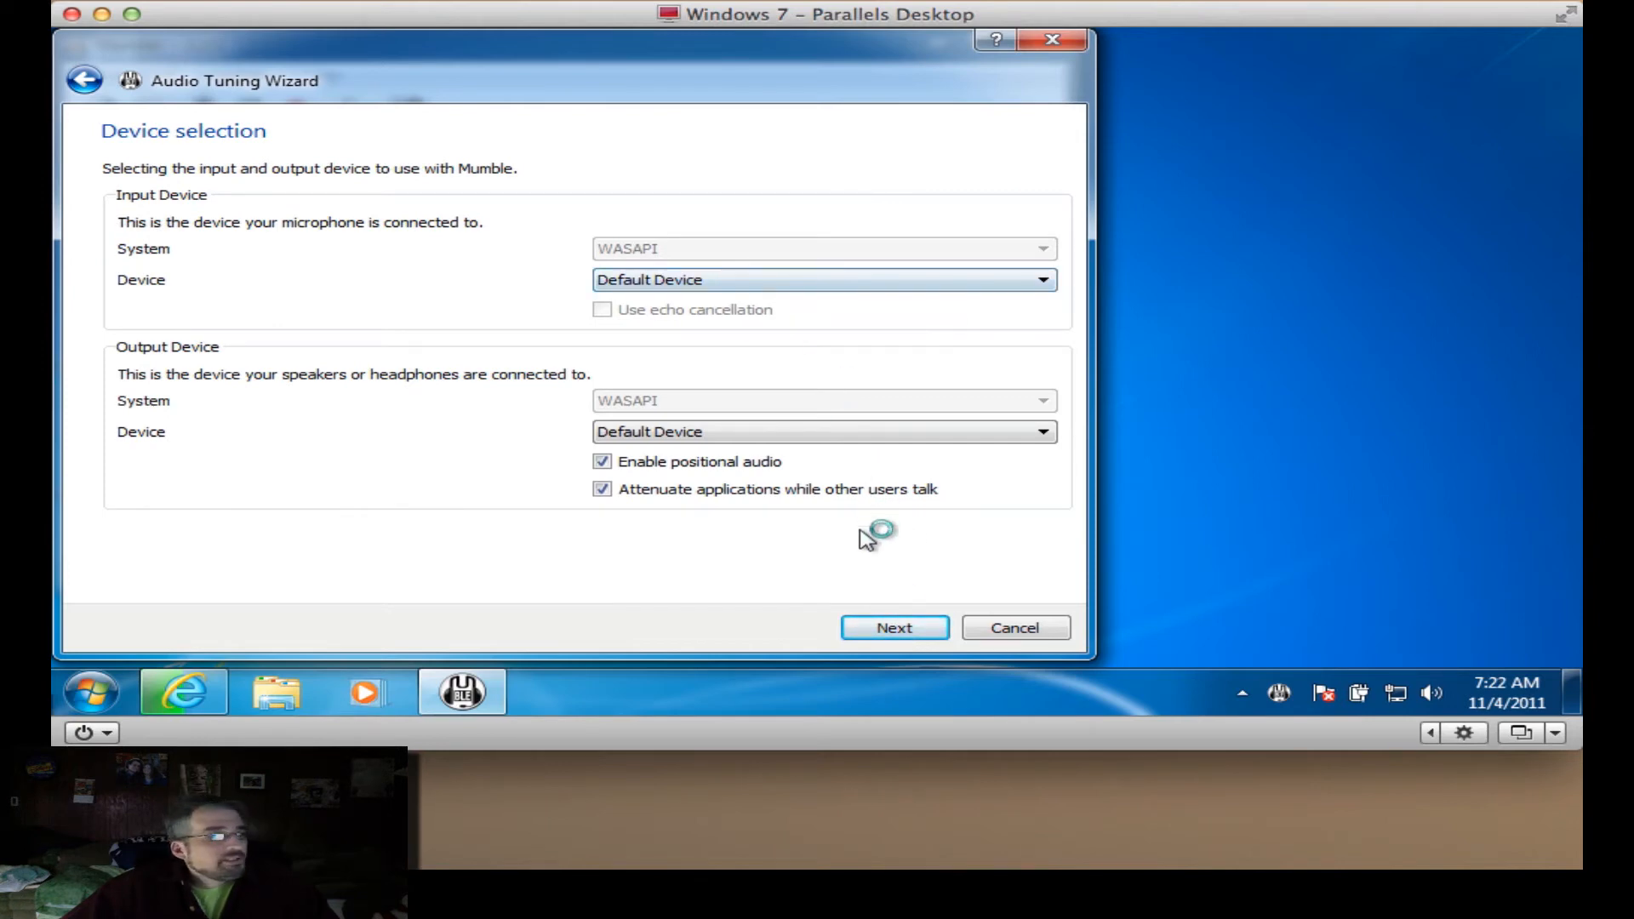
left_click(778, 286)
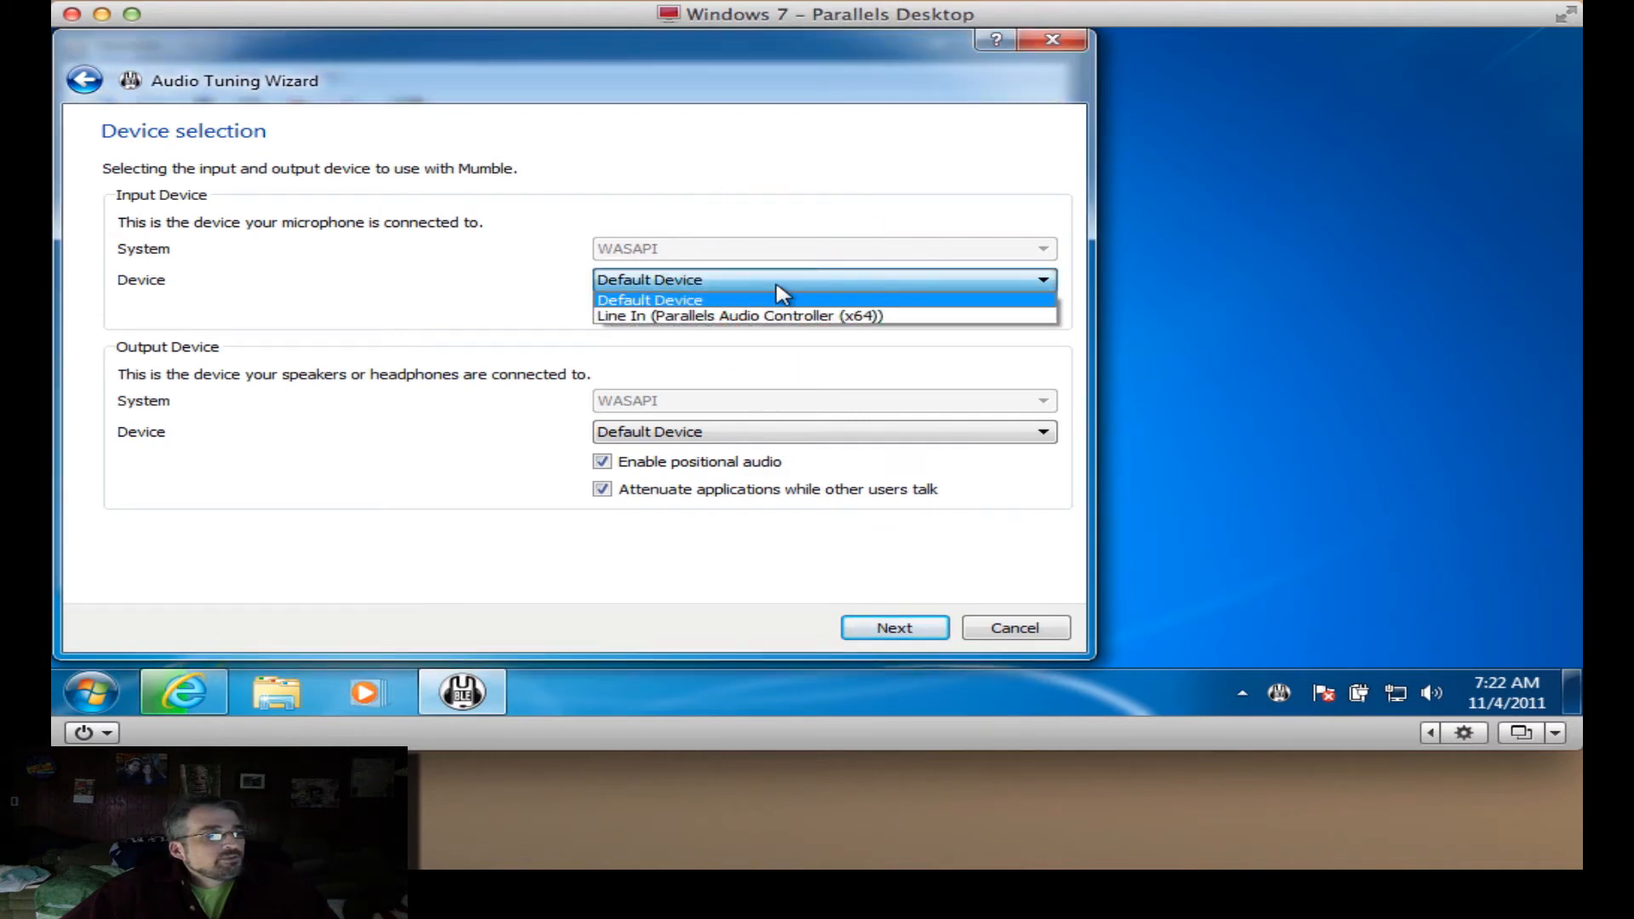
left_click(778, 298)
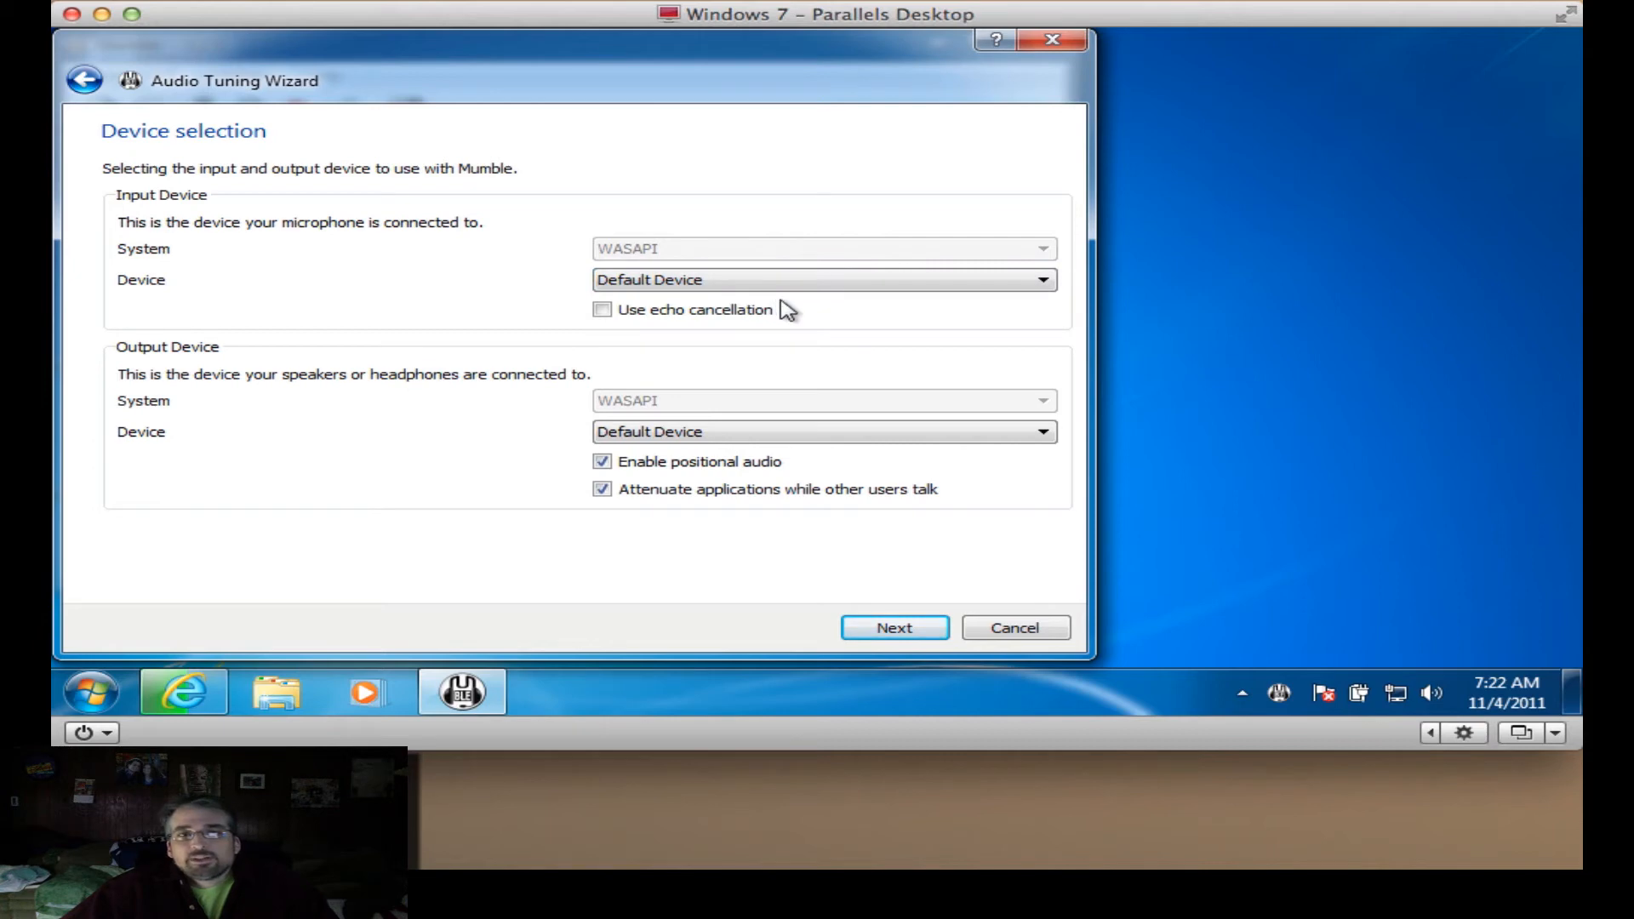
left_click(769, 434)
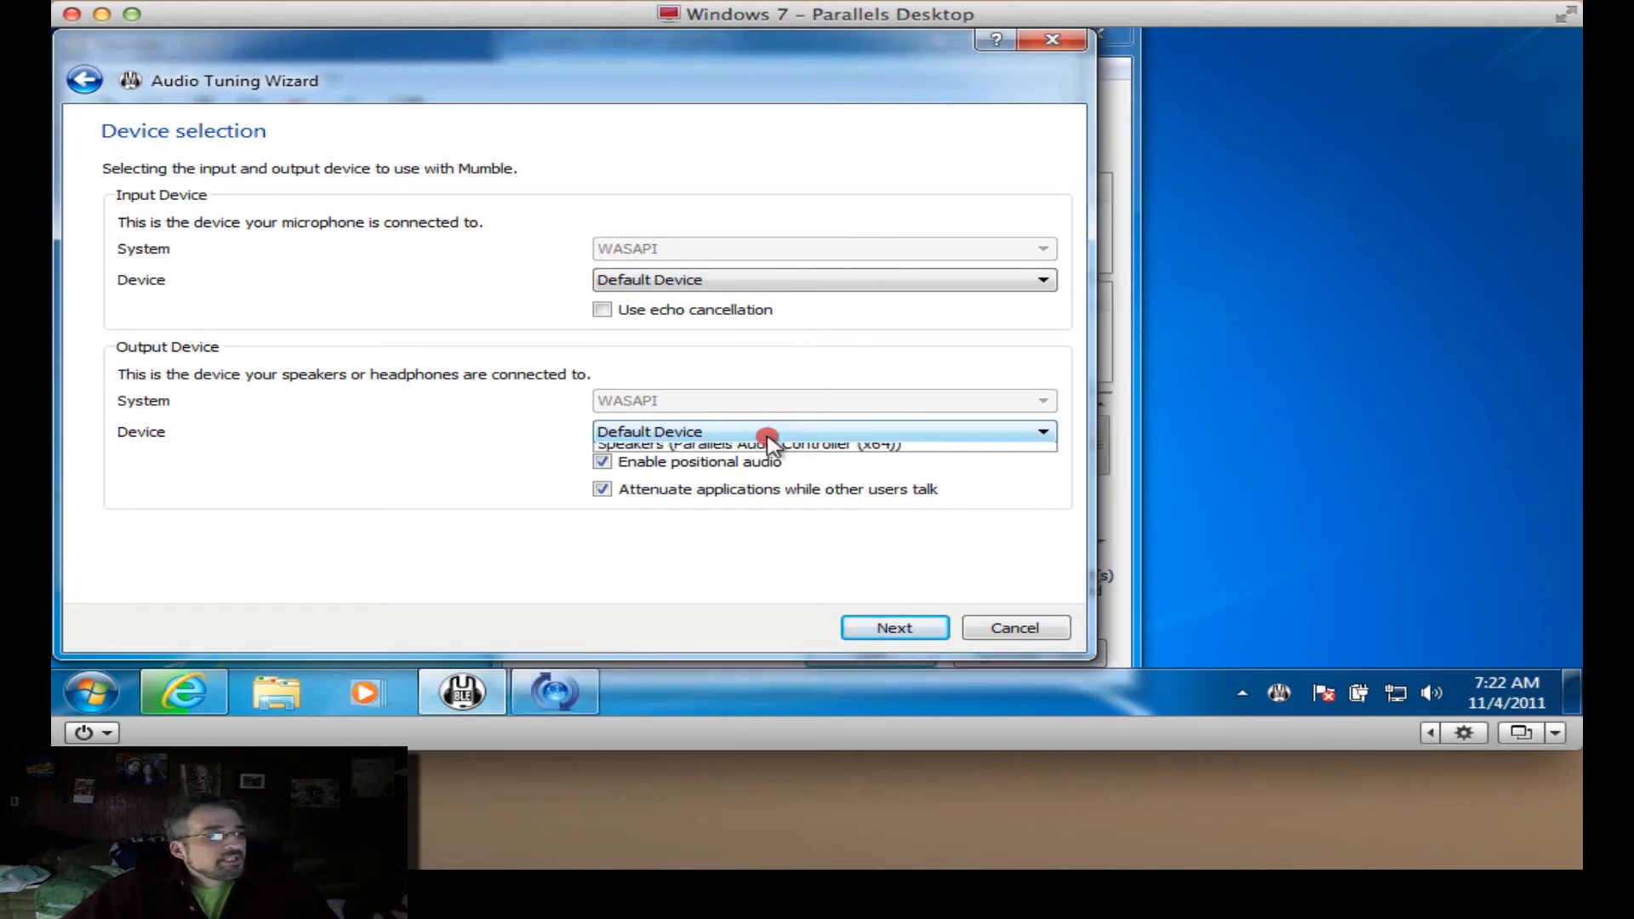
left_click(770, 447)
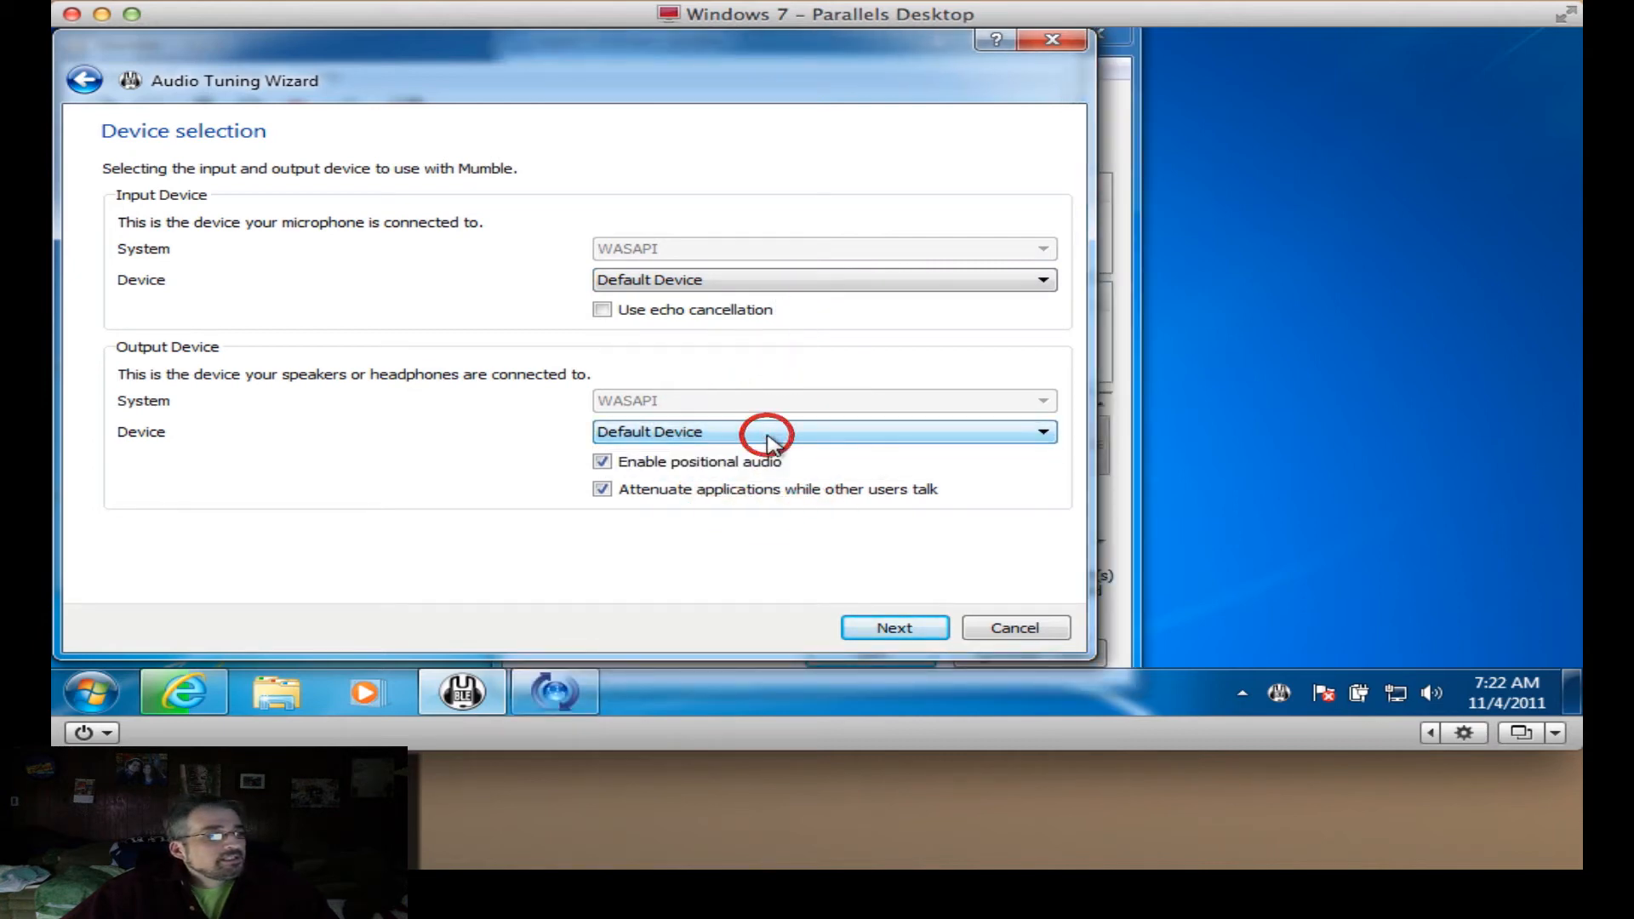
left_click(901, 632)
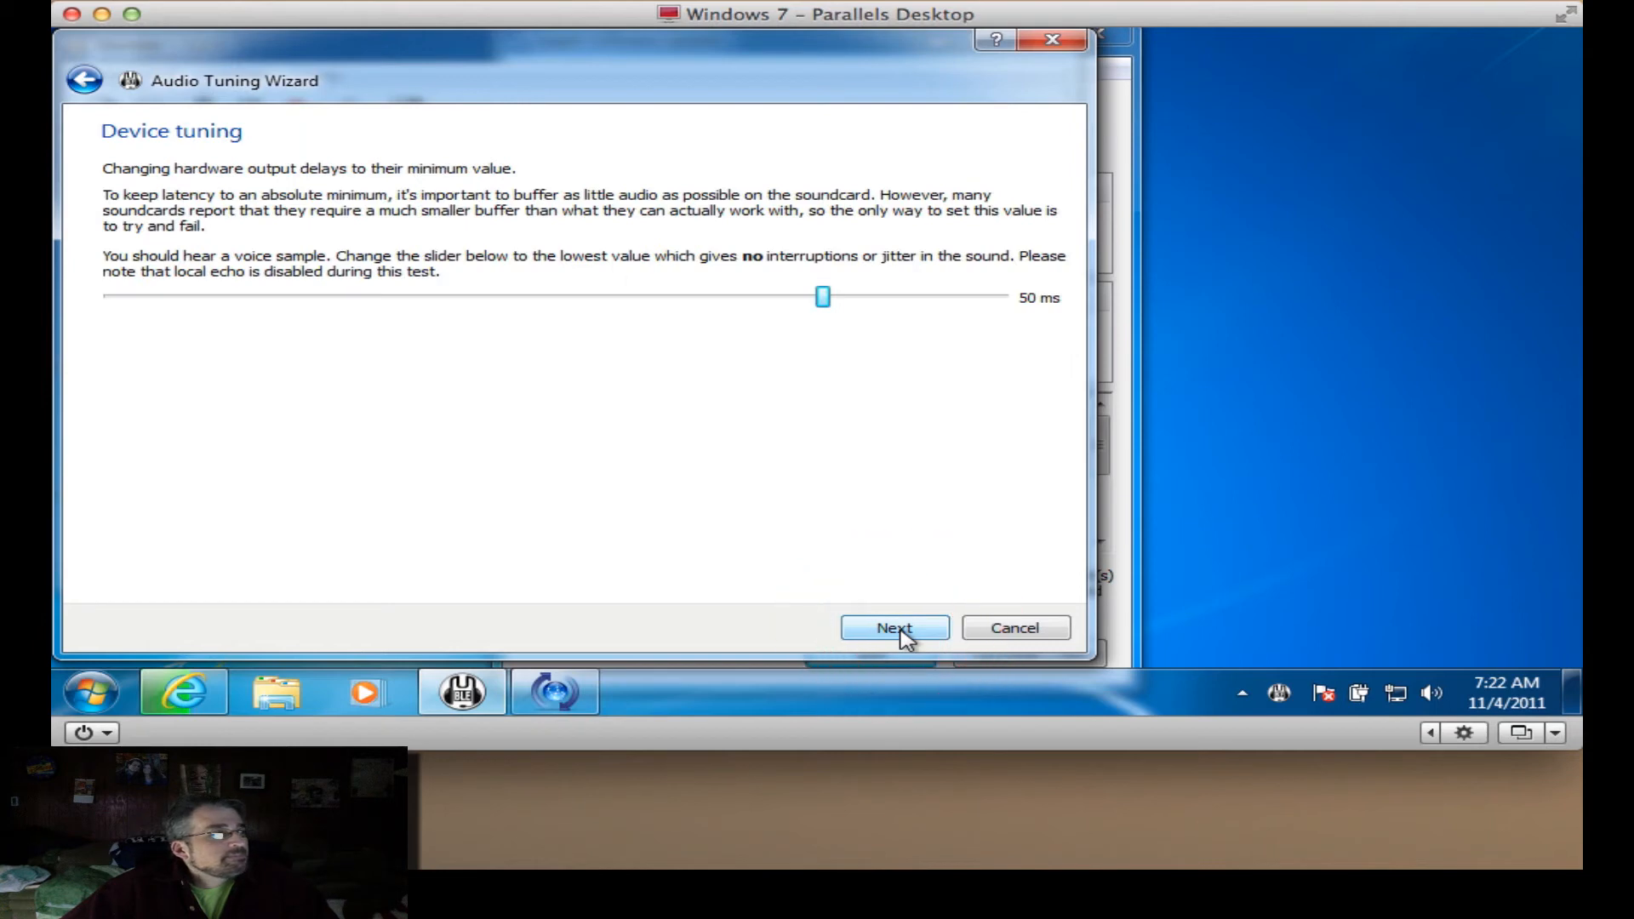
Finish the Audio Tuning Wizard with the preset delay, volume, voice detection, Balanced quality, Text-To-Speech, positional audio and statistics settings.
left_click(904, 634)
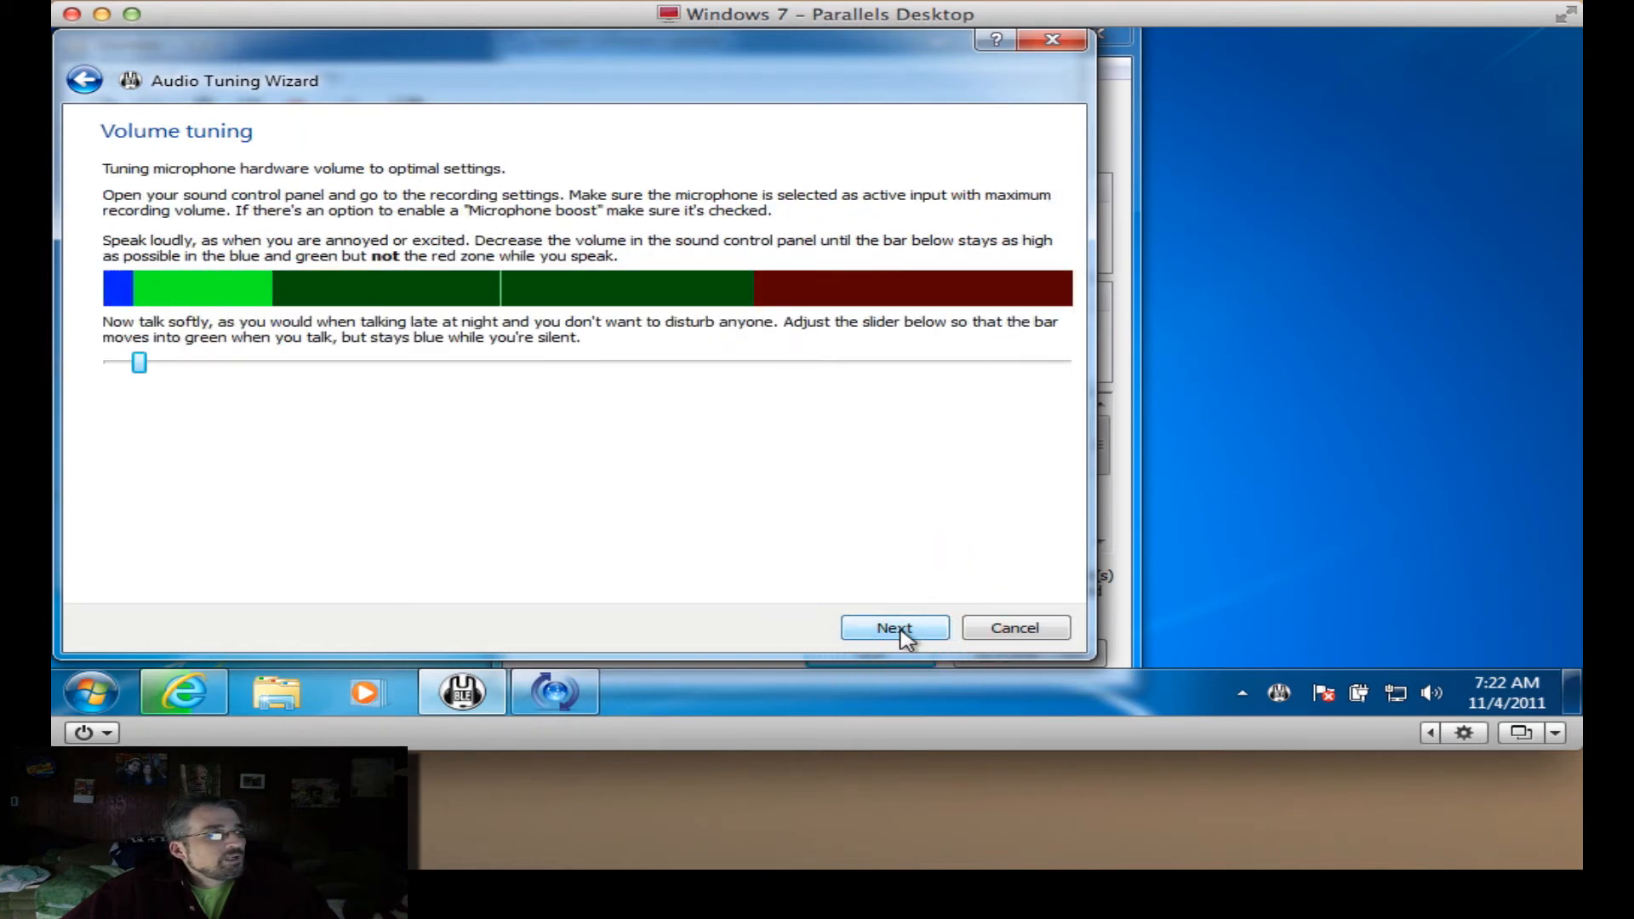
left_click(901, 630)
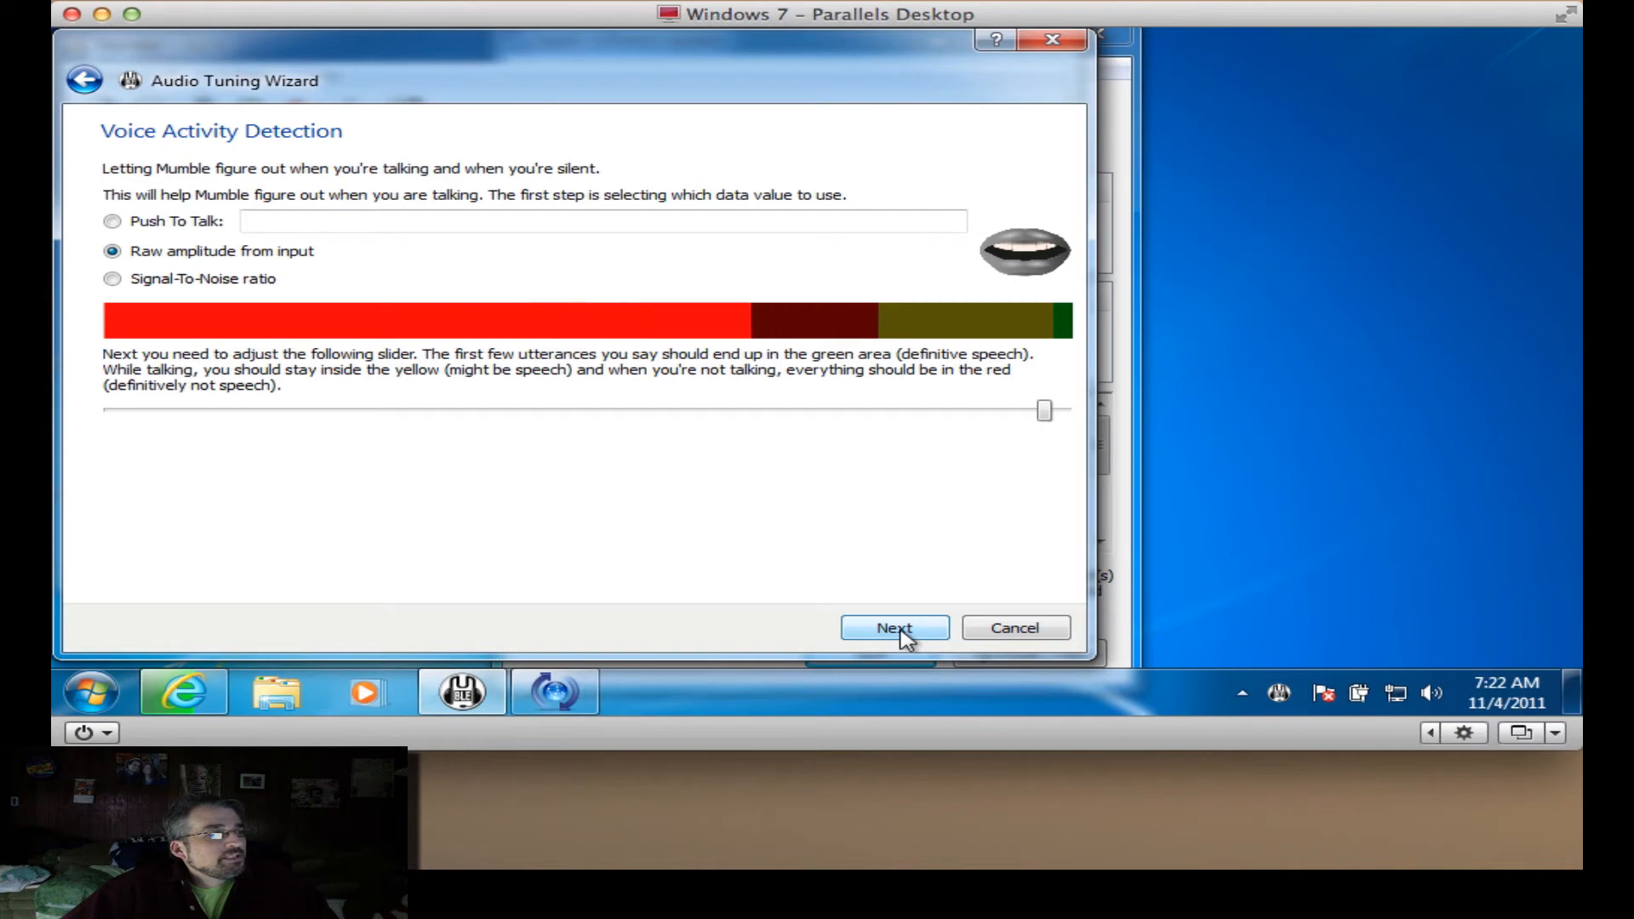
left_click(901, 630)
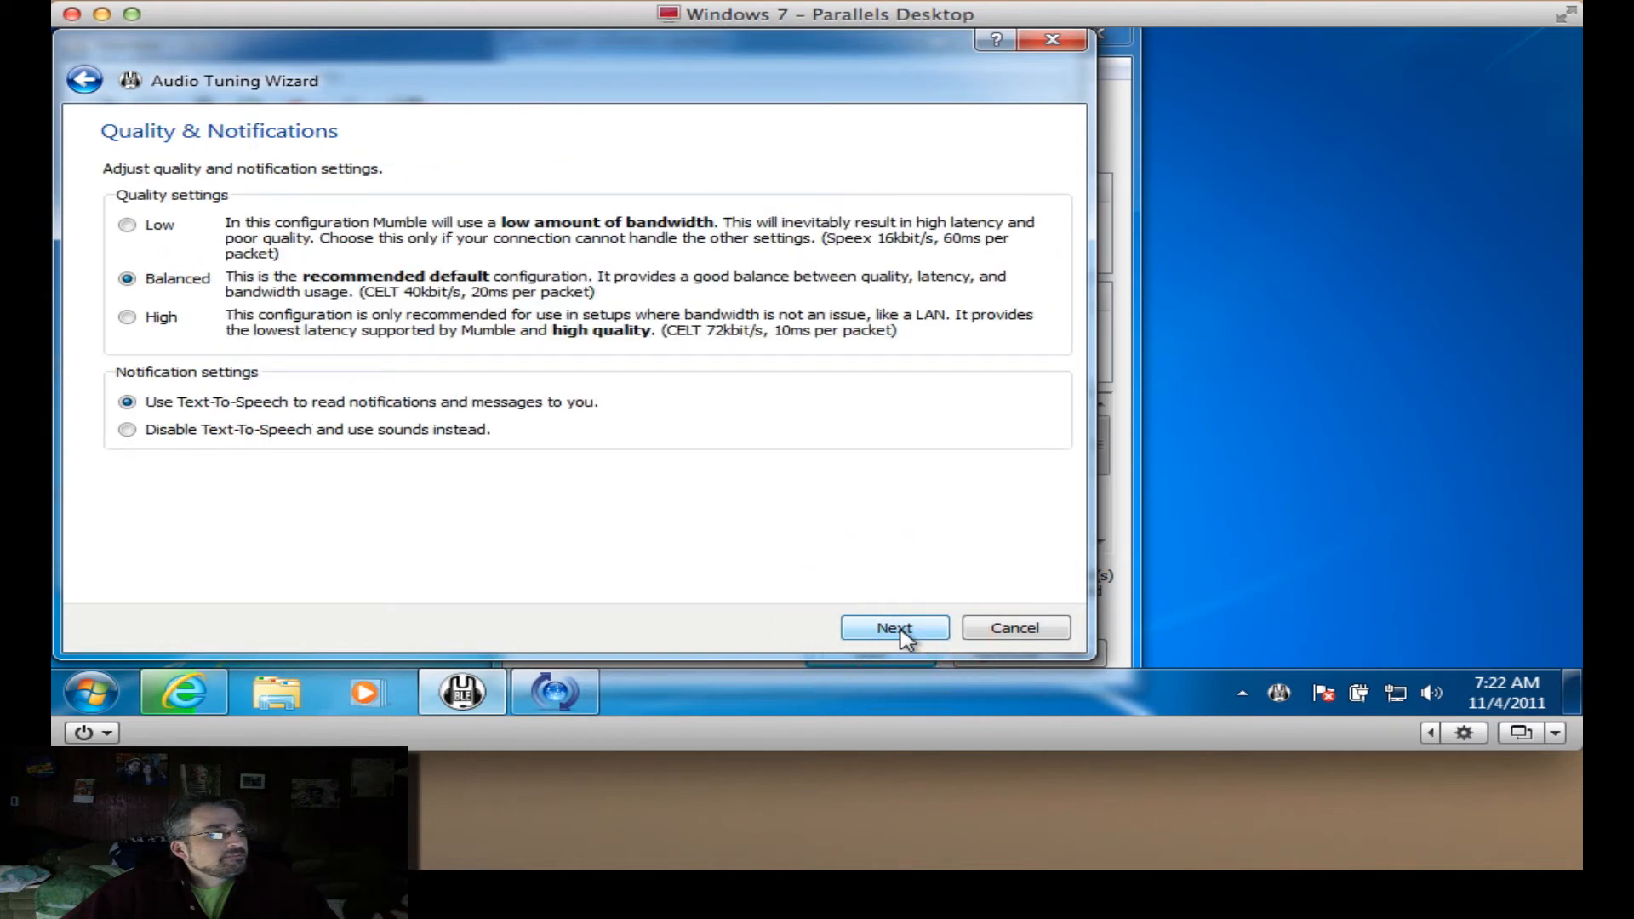
left_click(901, 630)
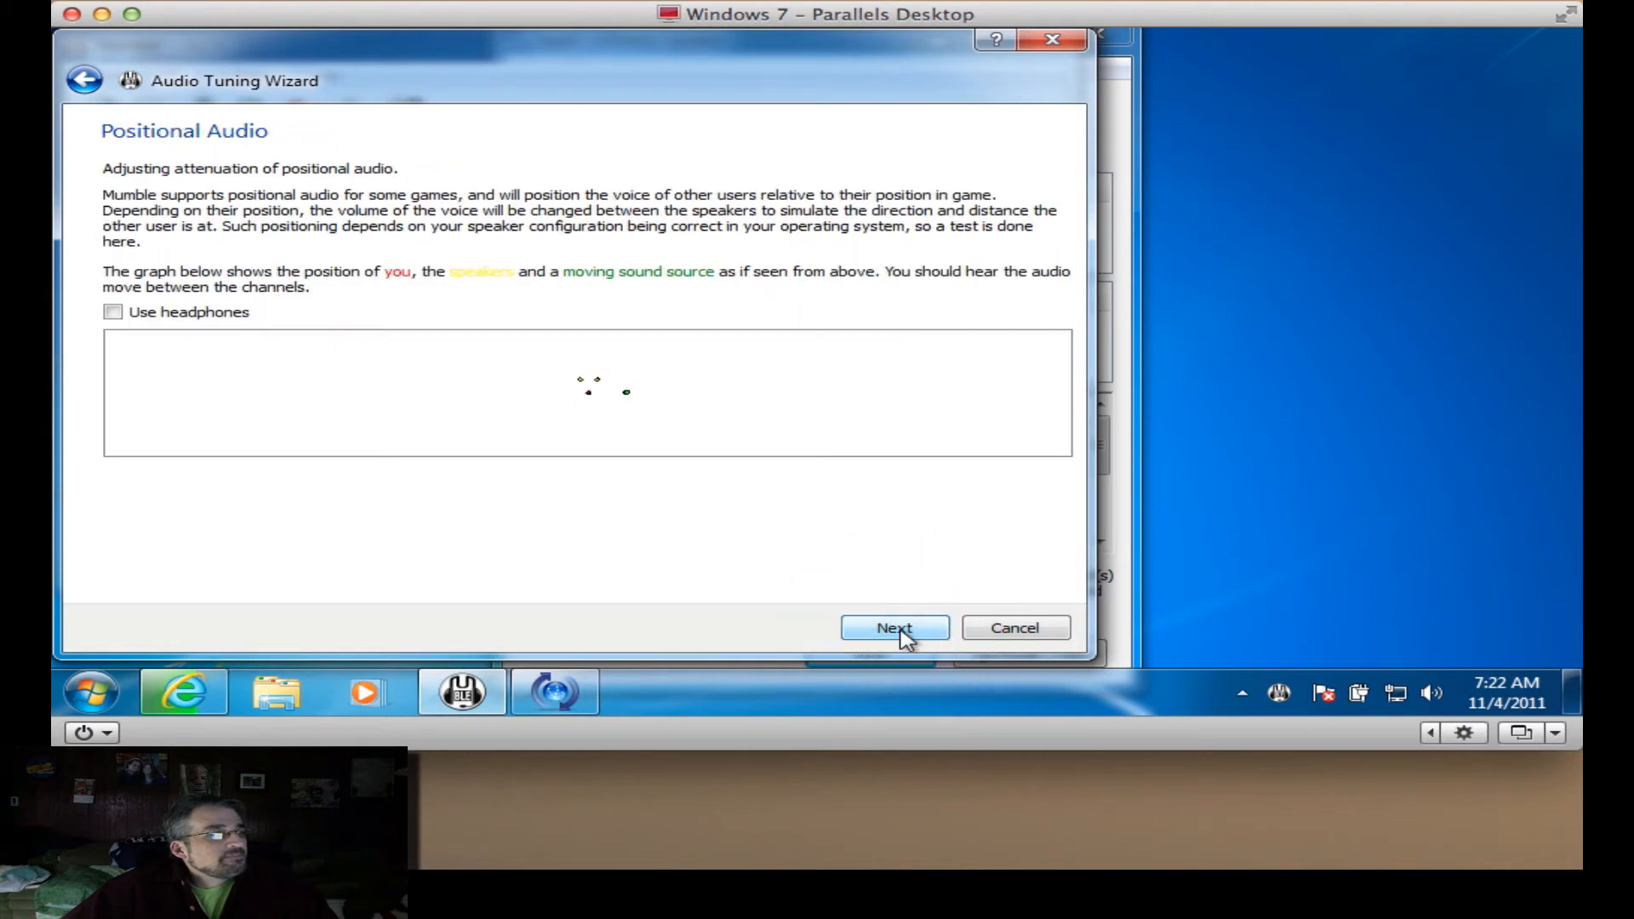
left_click(900, 630)
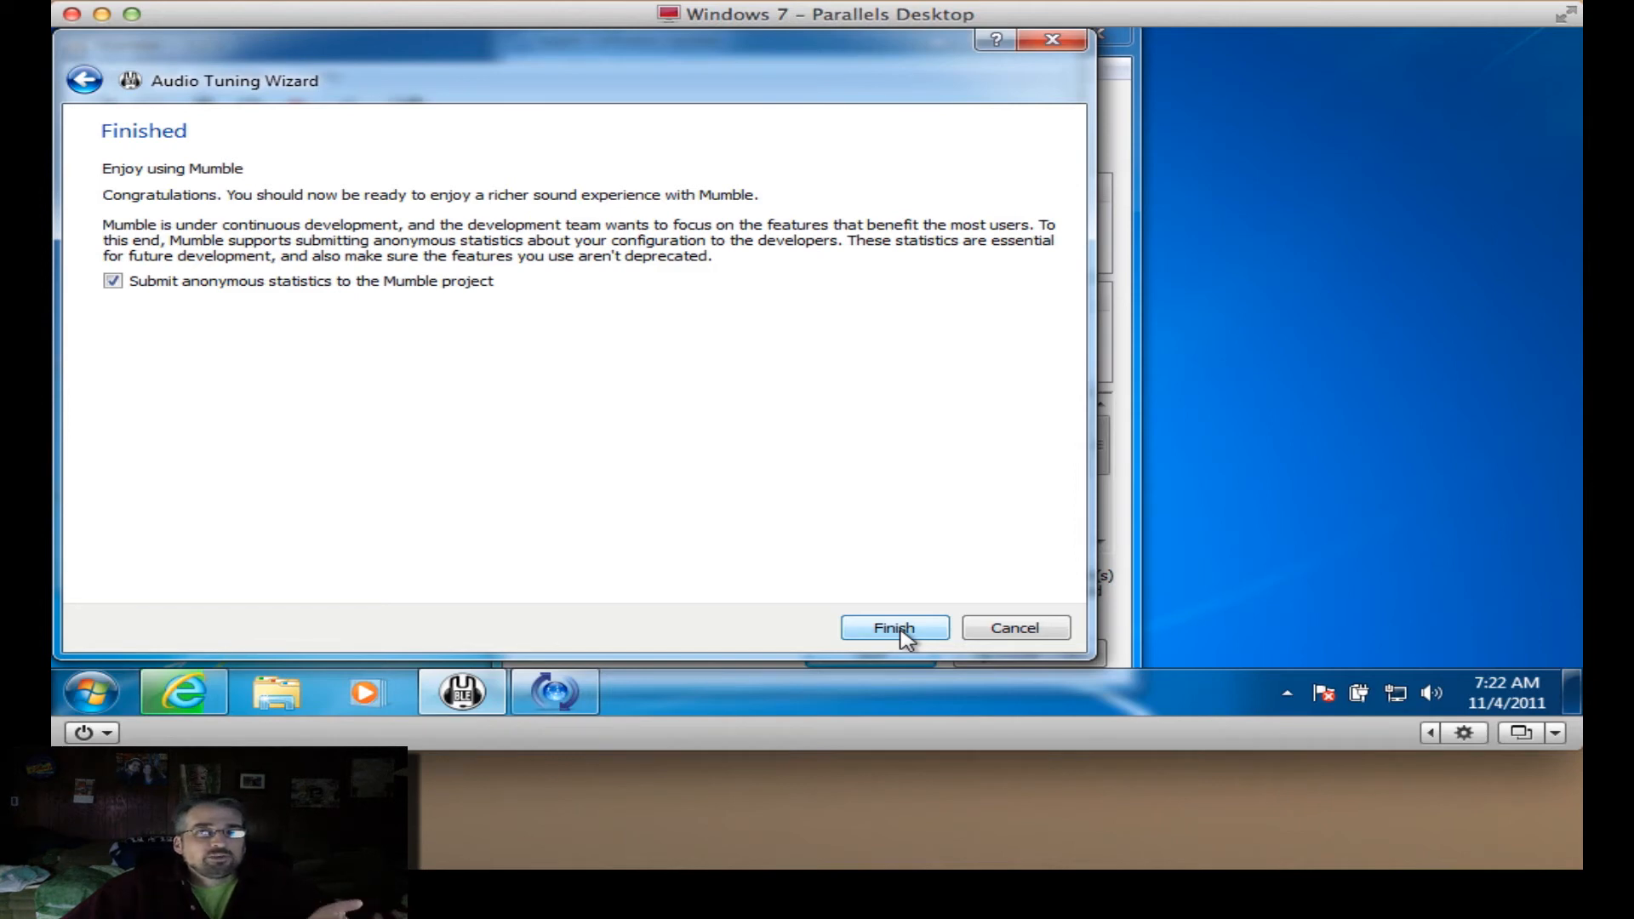
left_click(901, 630)
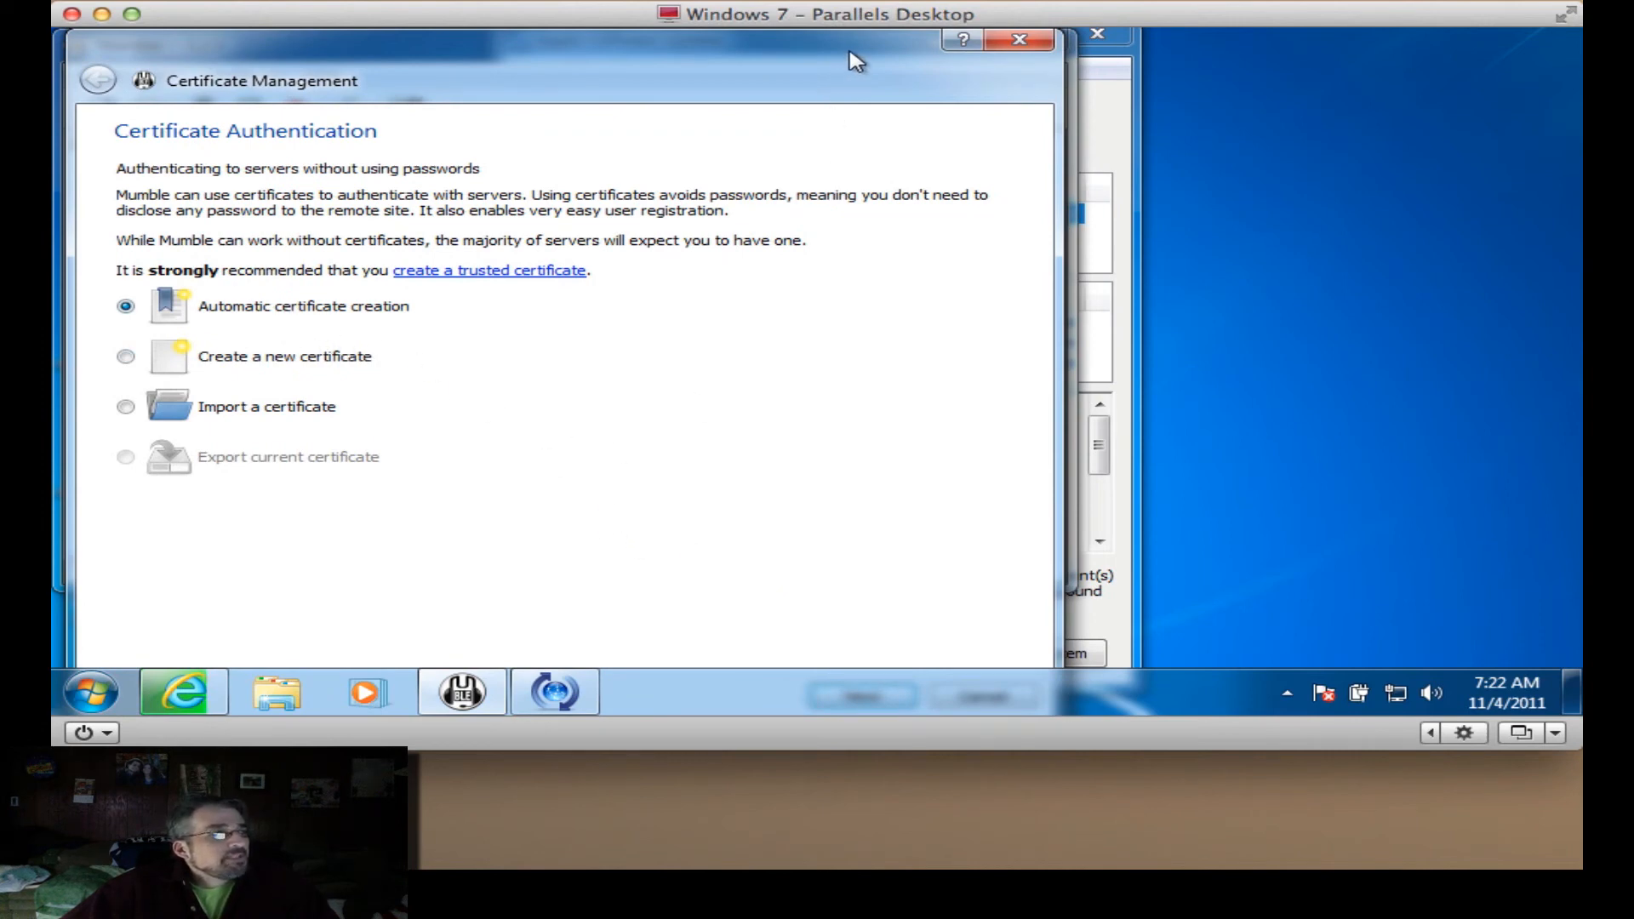
Turn on auto-hide for the Windows taskbar to uncover the bottom of the Certificate Management wizard.
left_click_drag(849, 58, 901, 35)
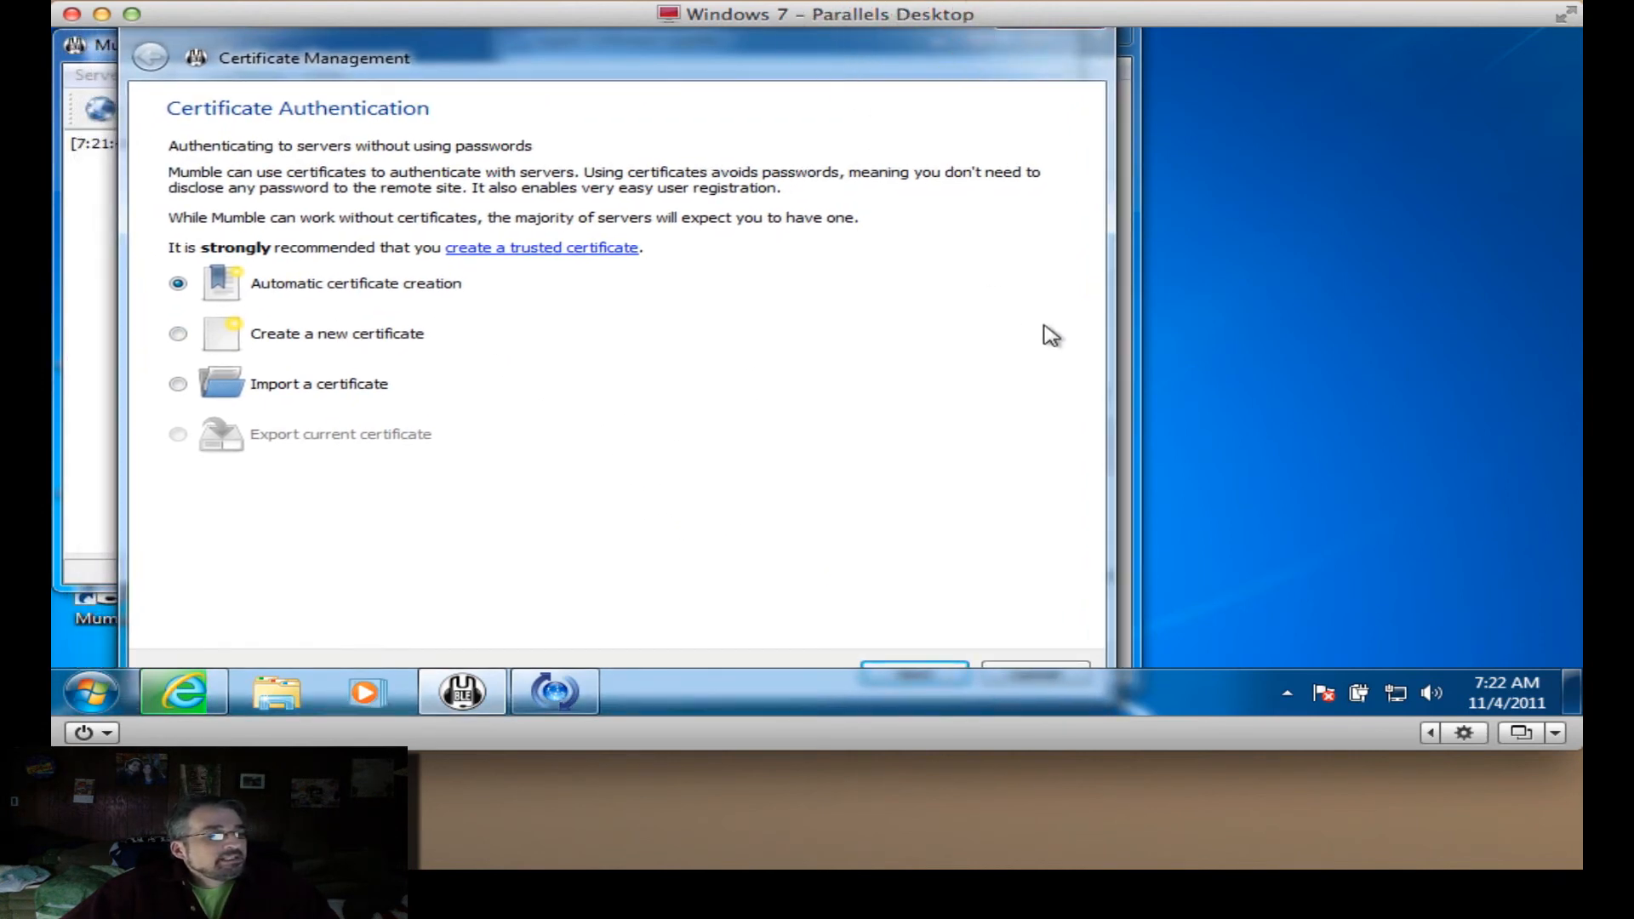
right_click(1211, 676)
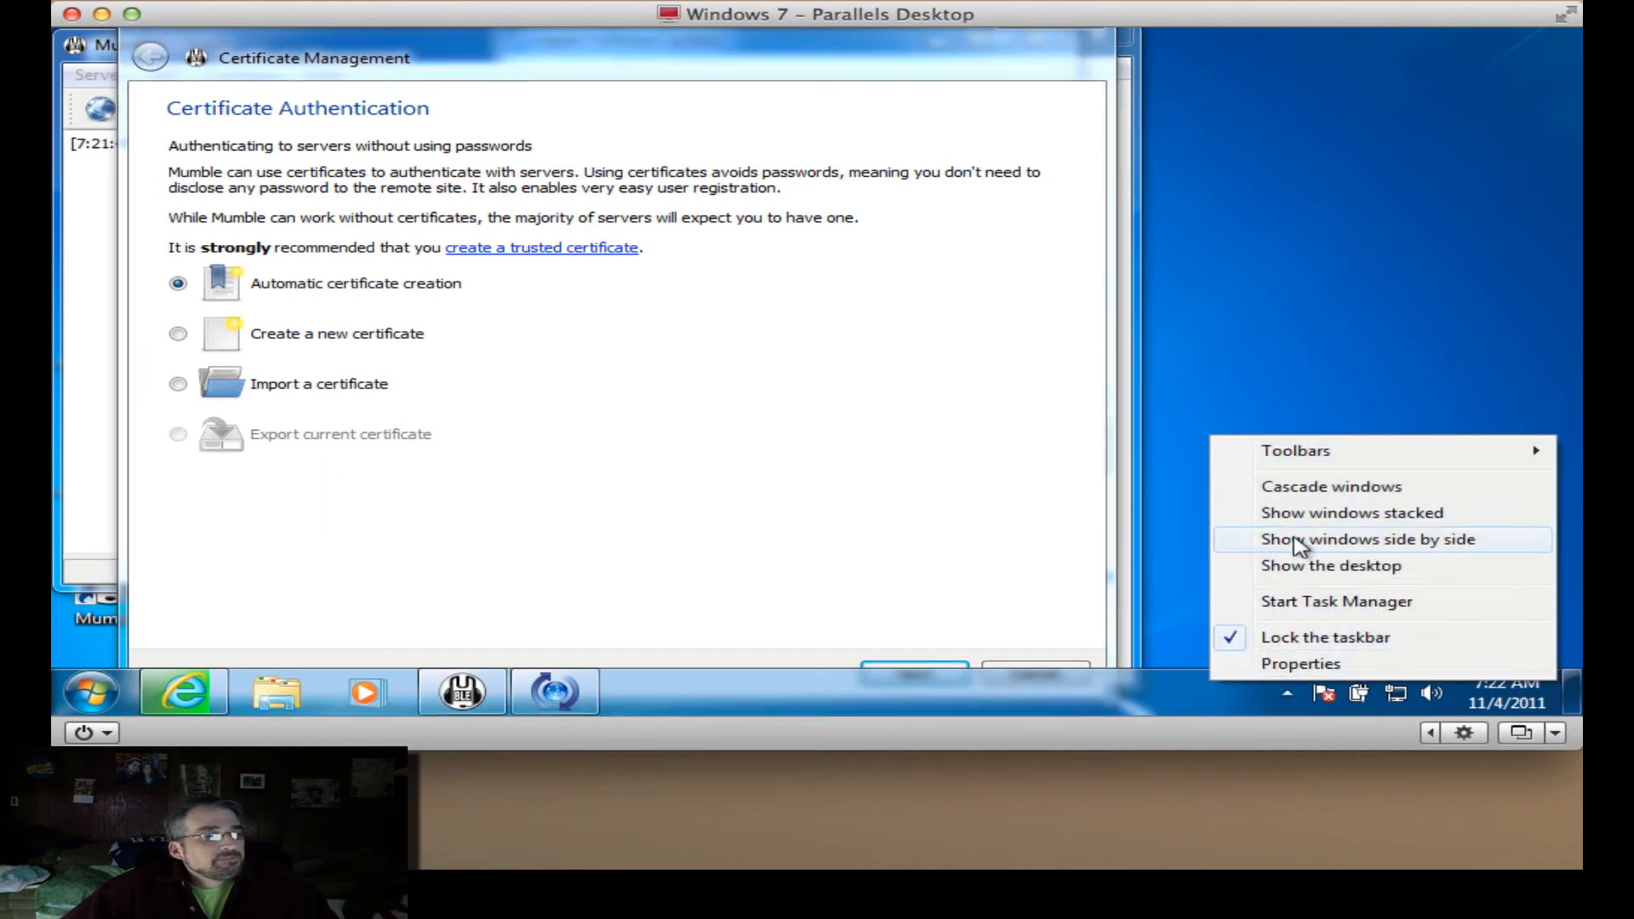
left_click(1292, 664)
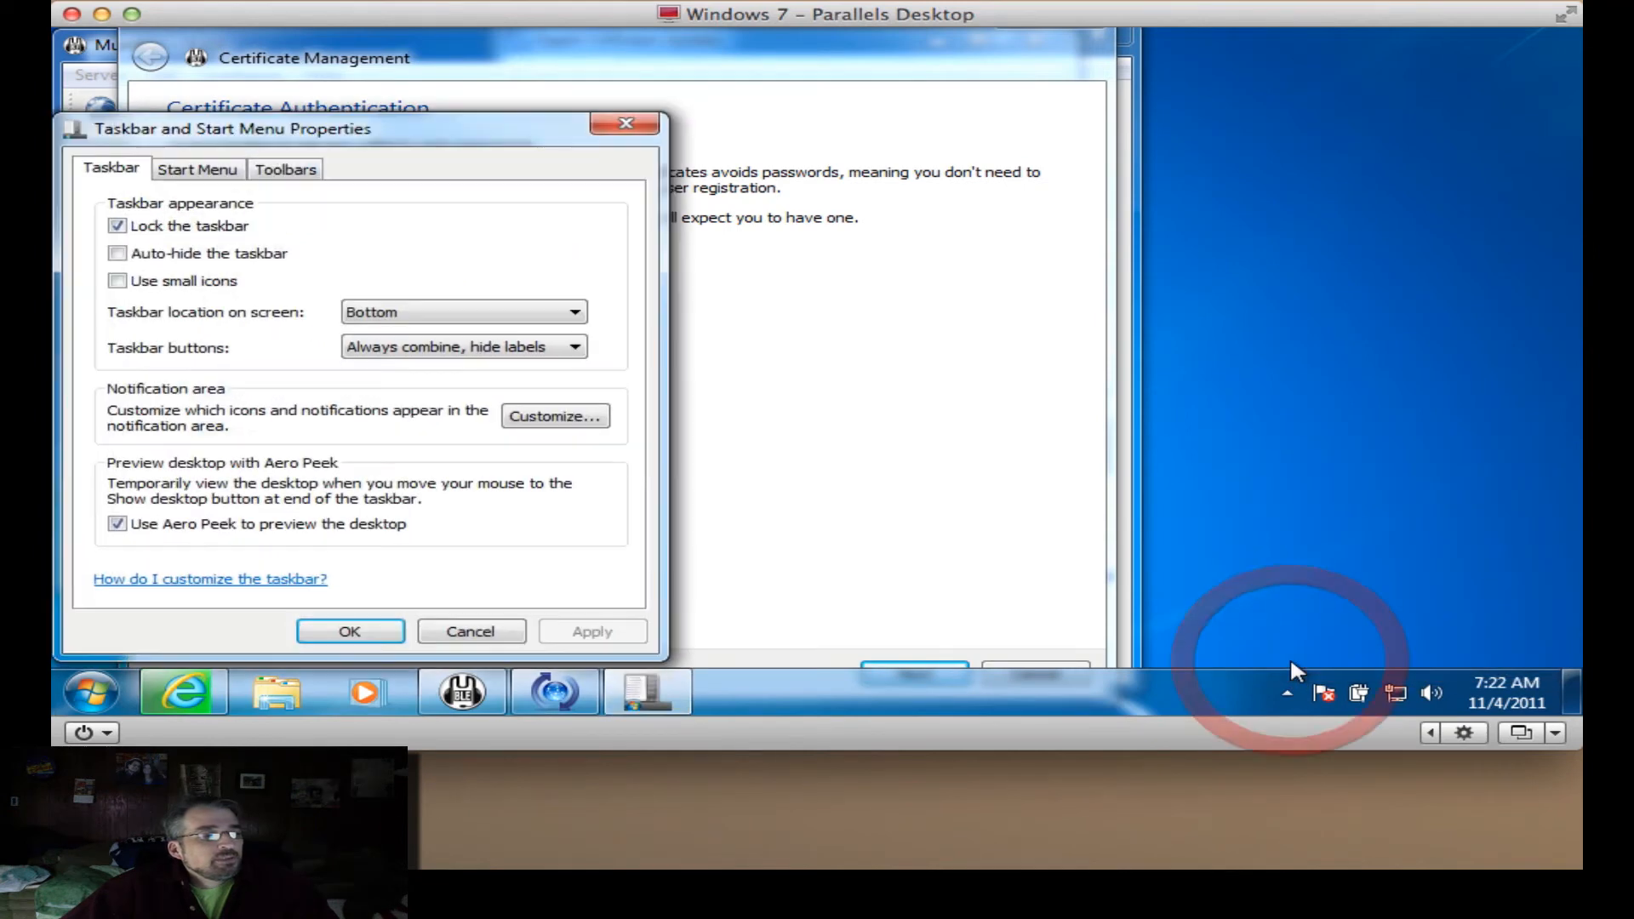
left_click(118, 253)
left_click(370, 638)
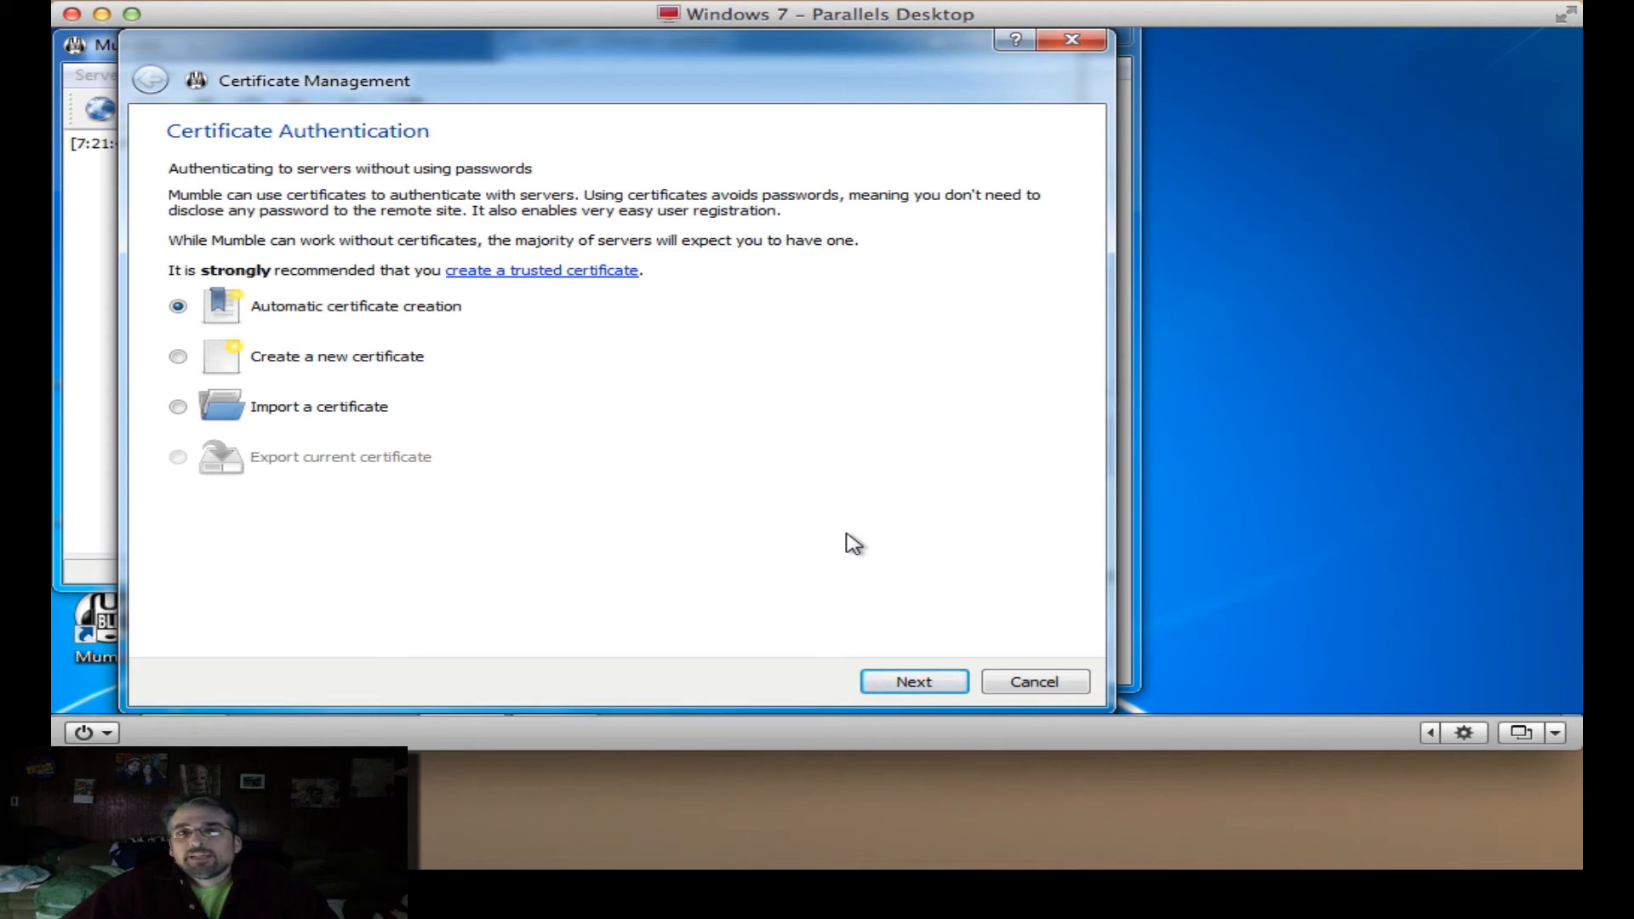
Complete the Certificate Management wizard with Automatic certificate creation.
left_click(923, 681)
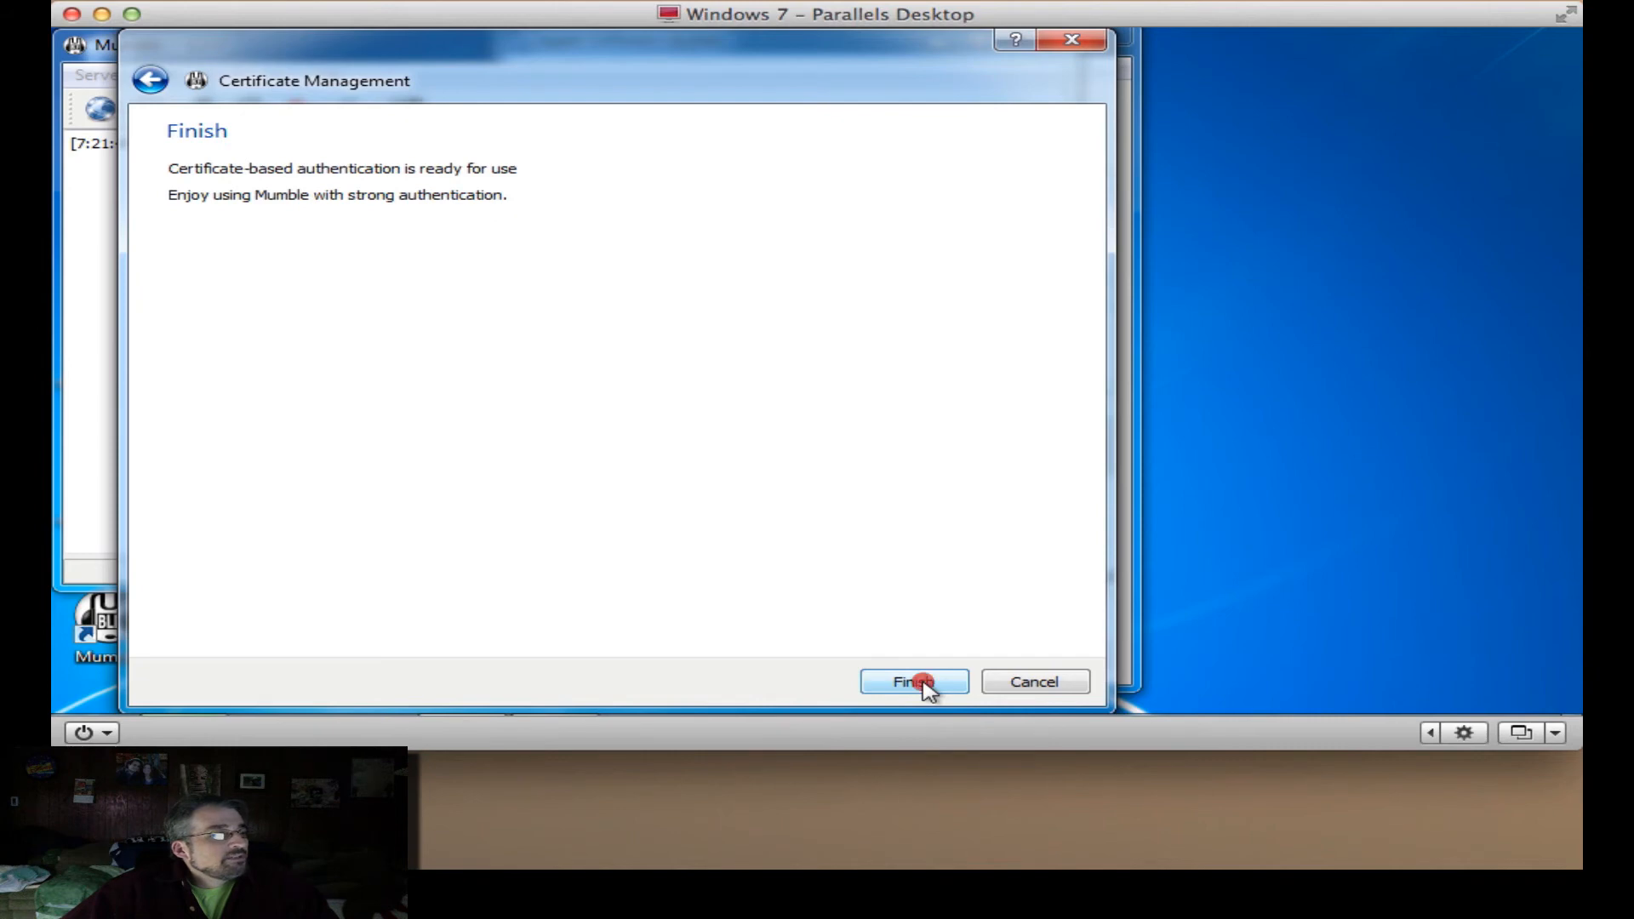
left_click(914, 682)
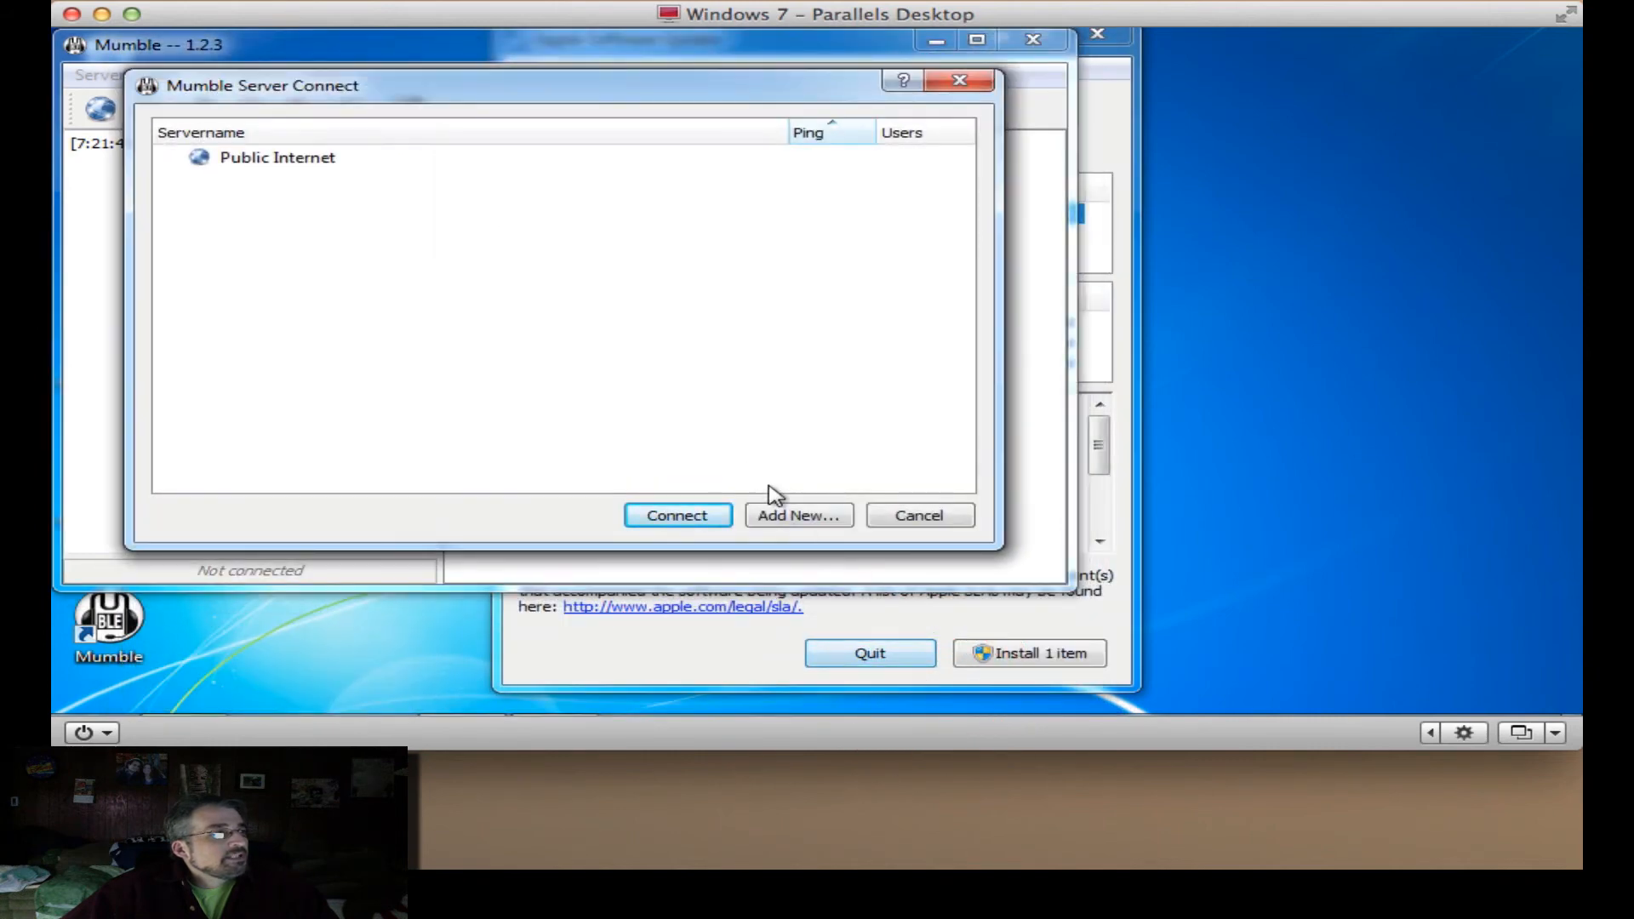
Start a new server entry labelled Heroes Mumble Server with the address mumble.heroesguild.org.
left_click(826, 520)
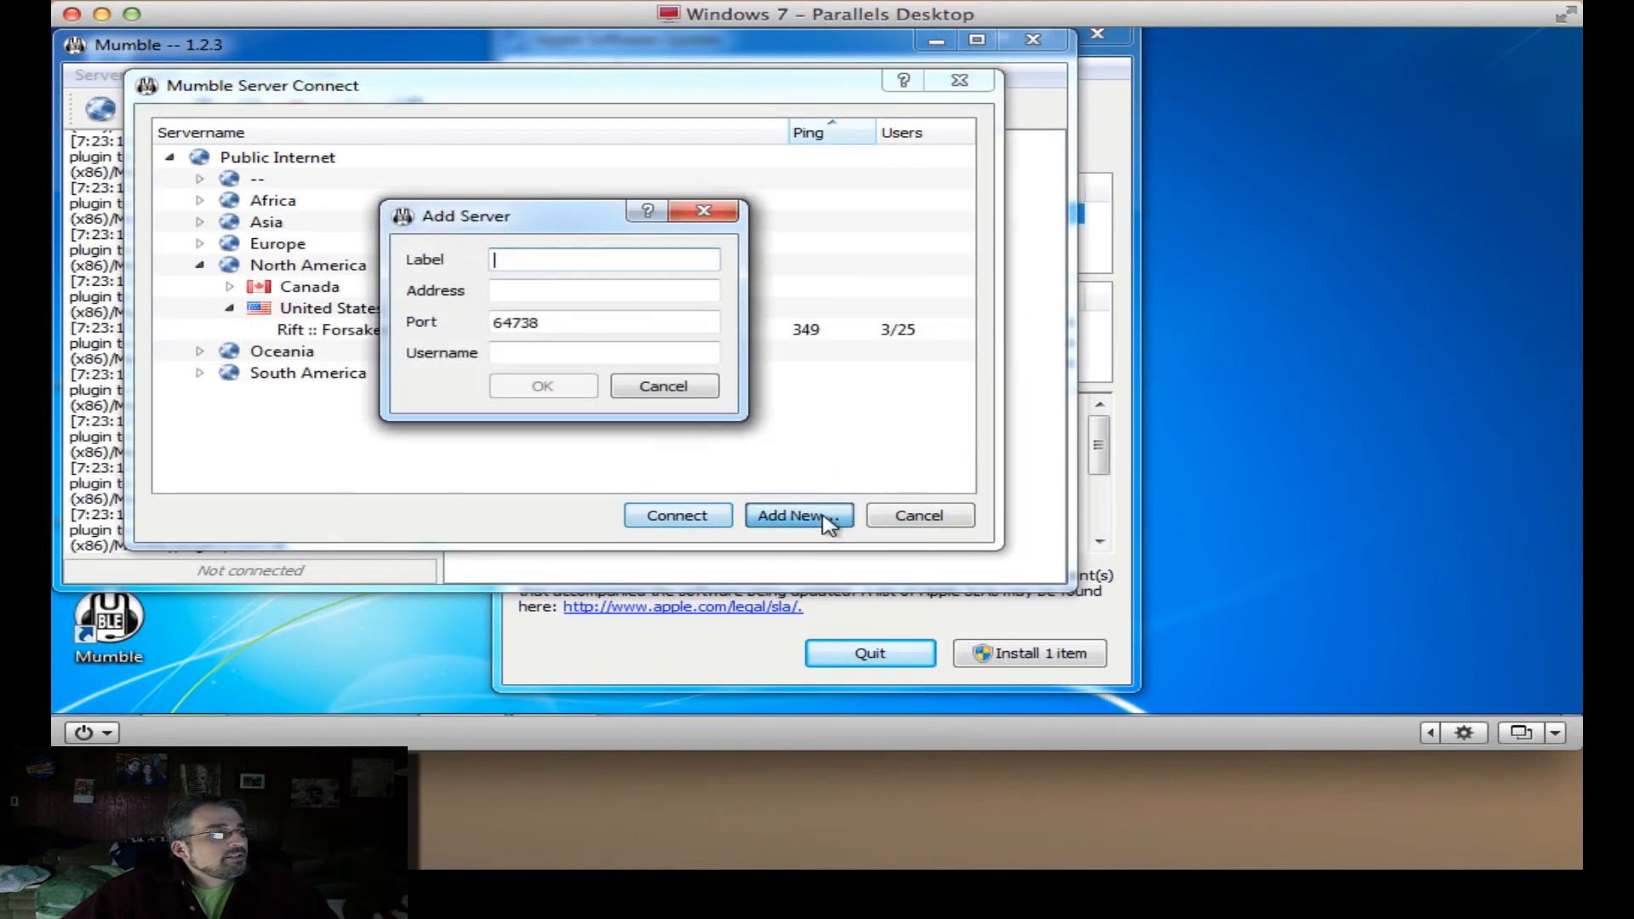
type("H")
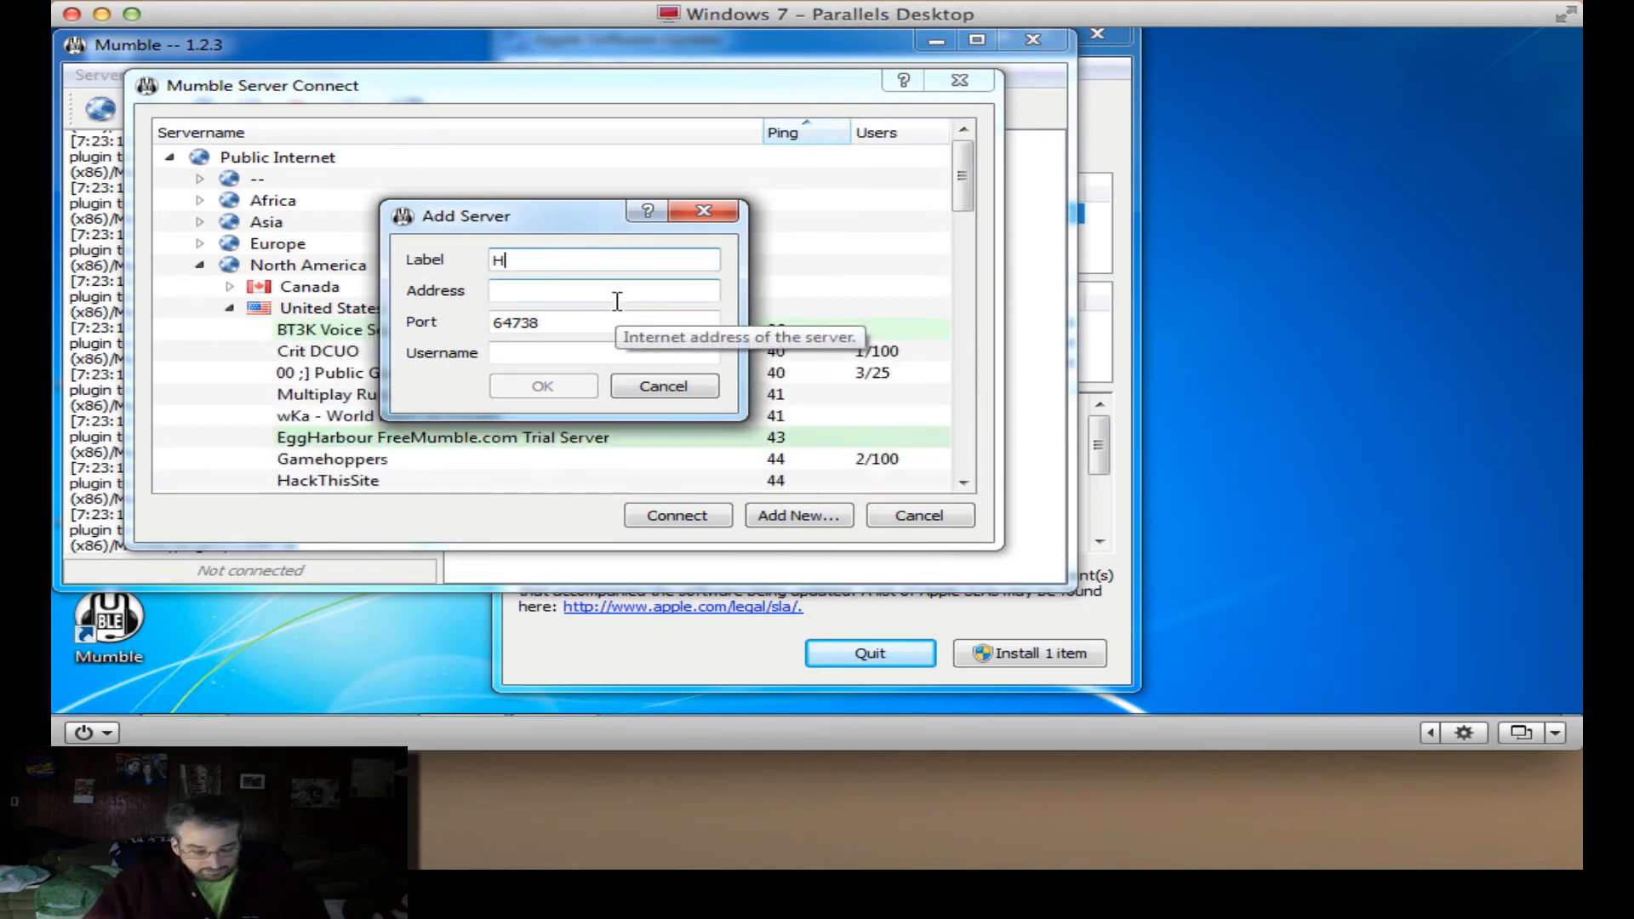
type("eroes")
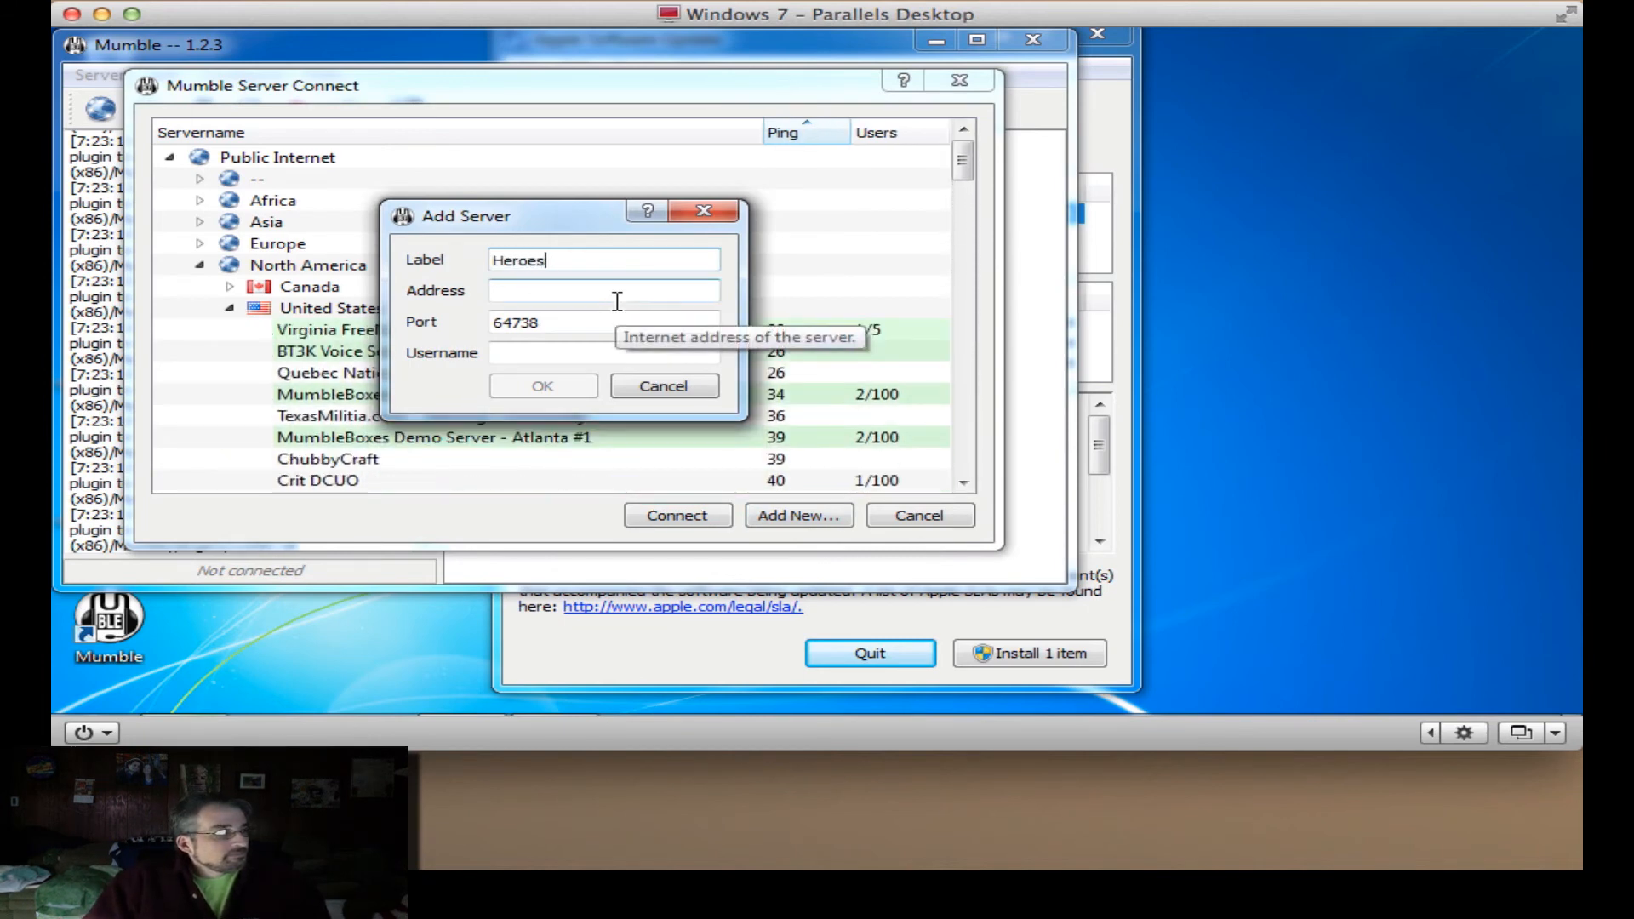
type(" Mumble Serv")
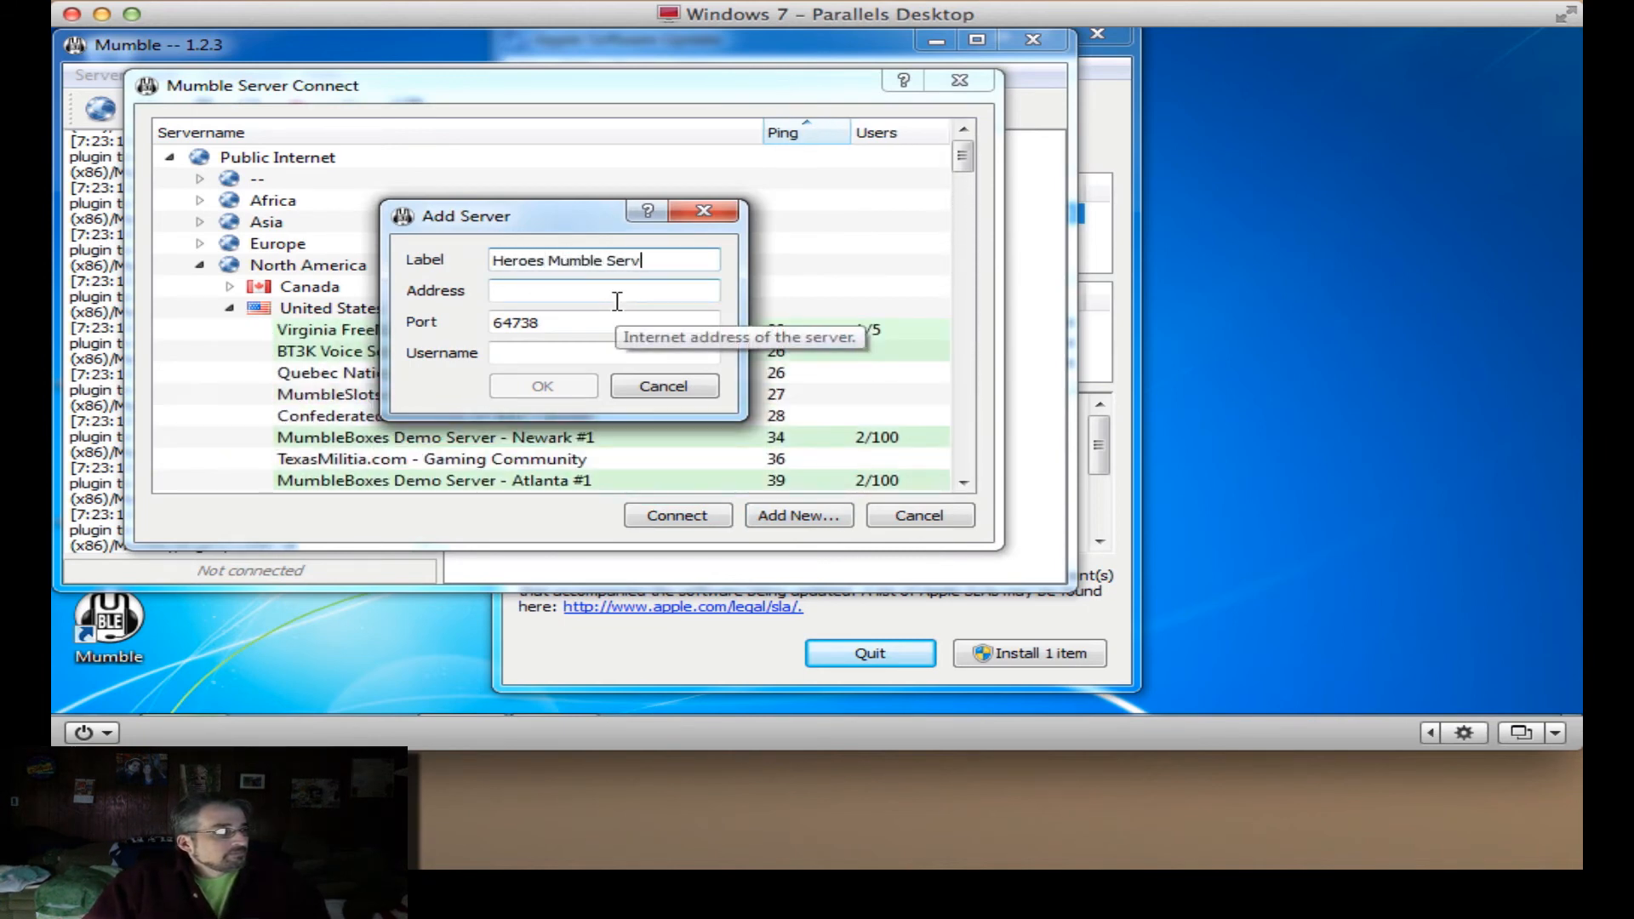
type("er")
left_click(617, 292)
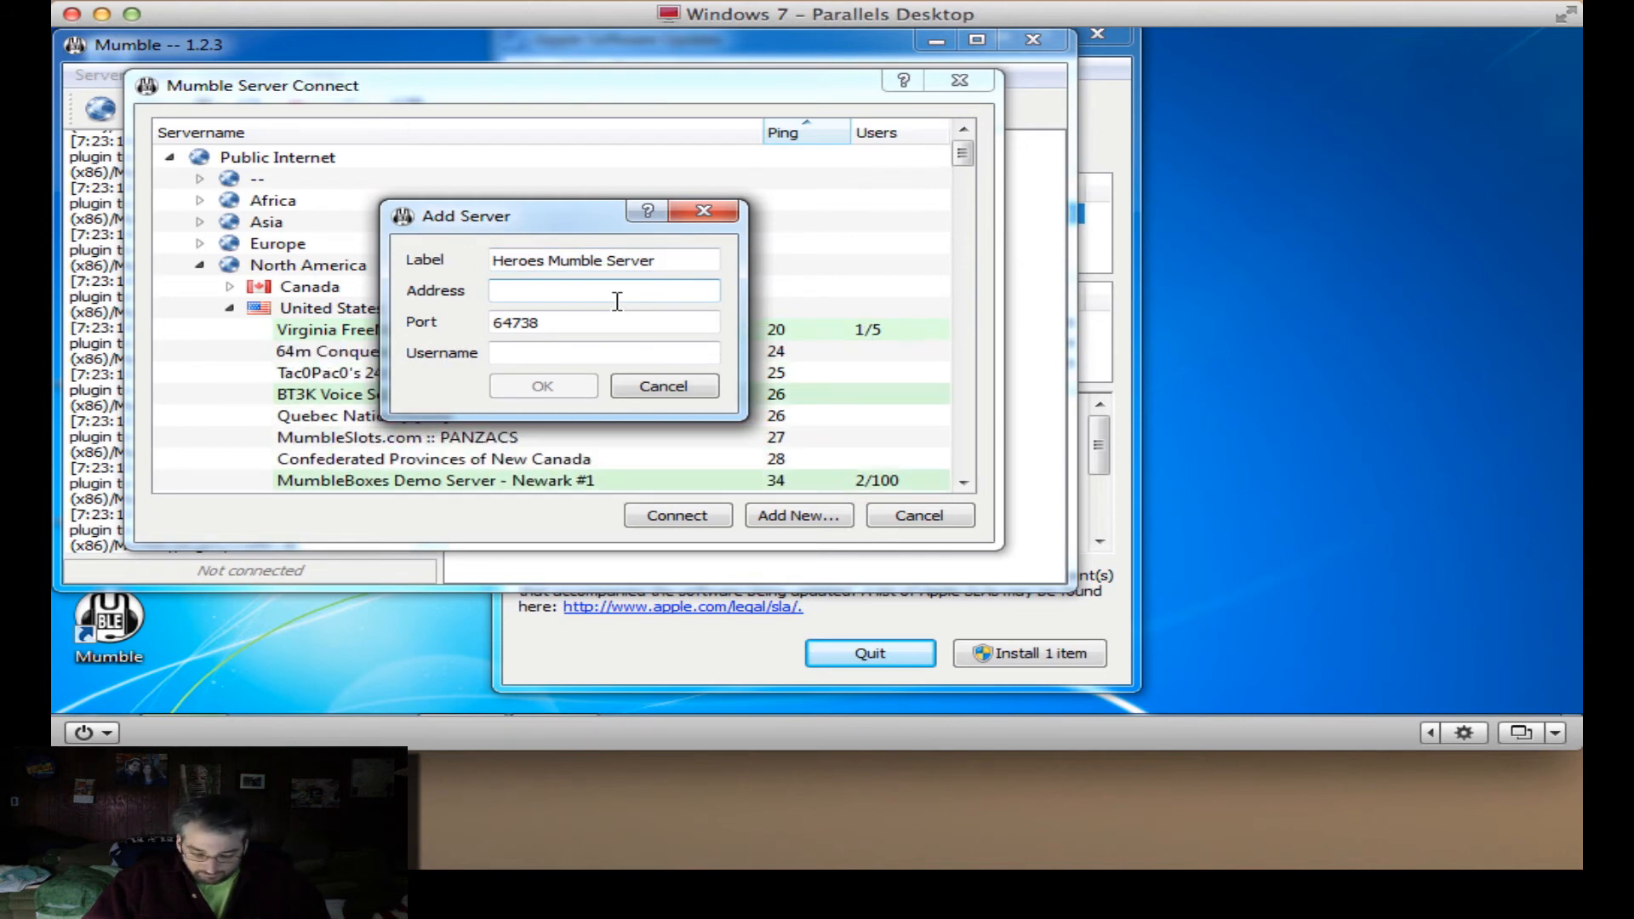
type("mumble")
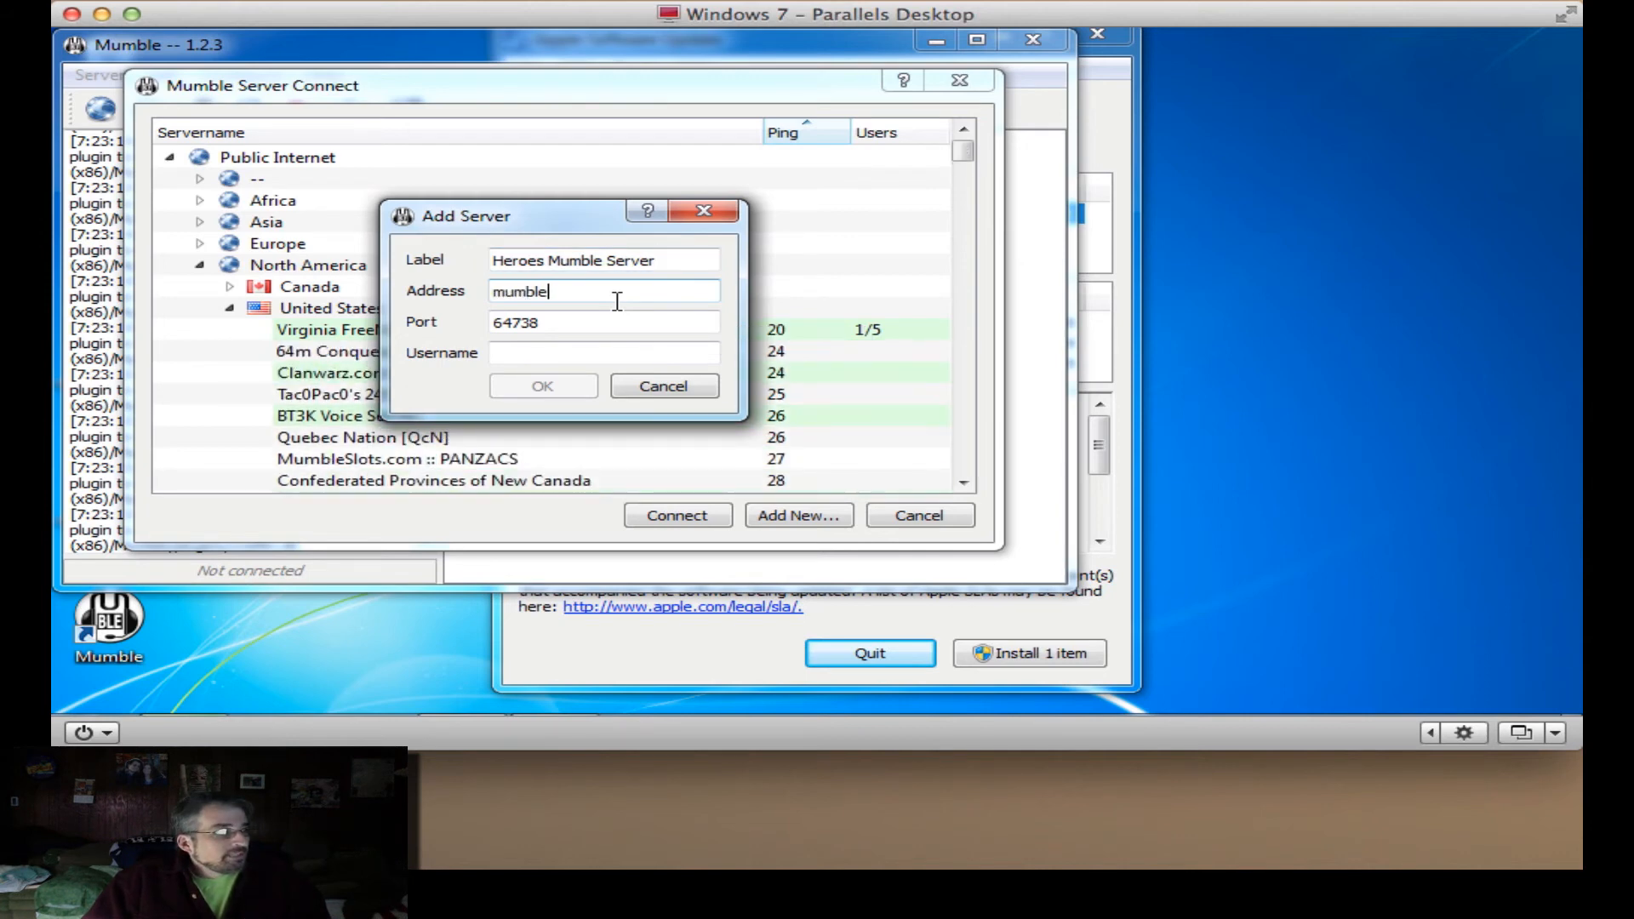
type(".heroesg")
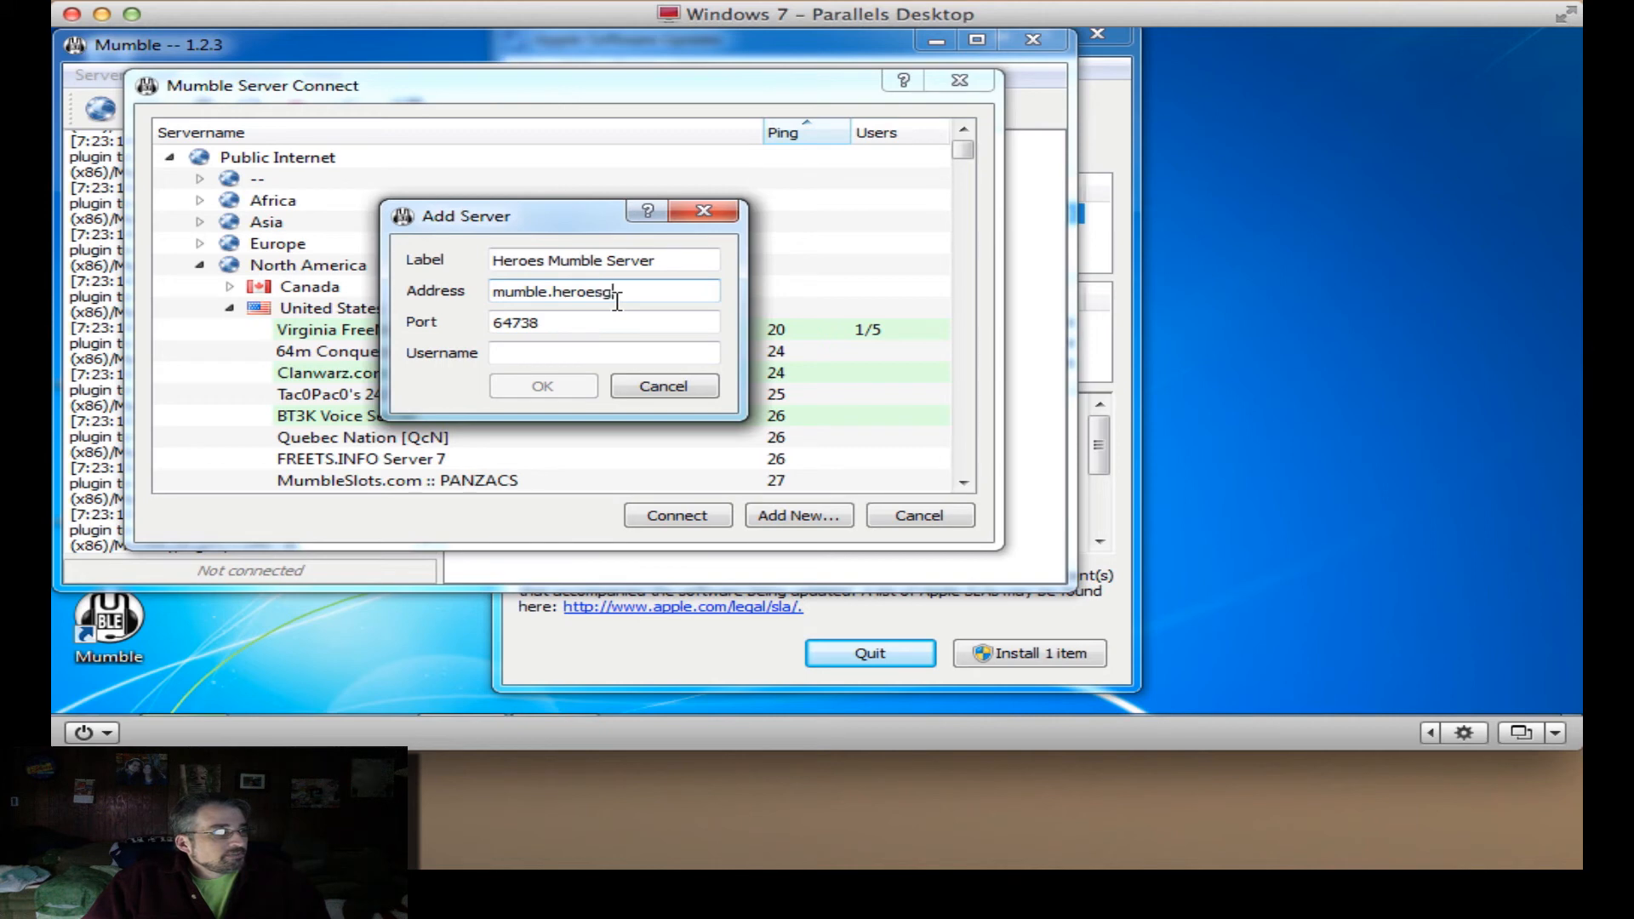
type("uild.org")
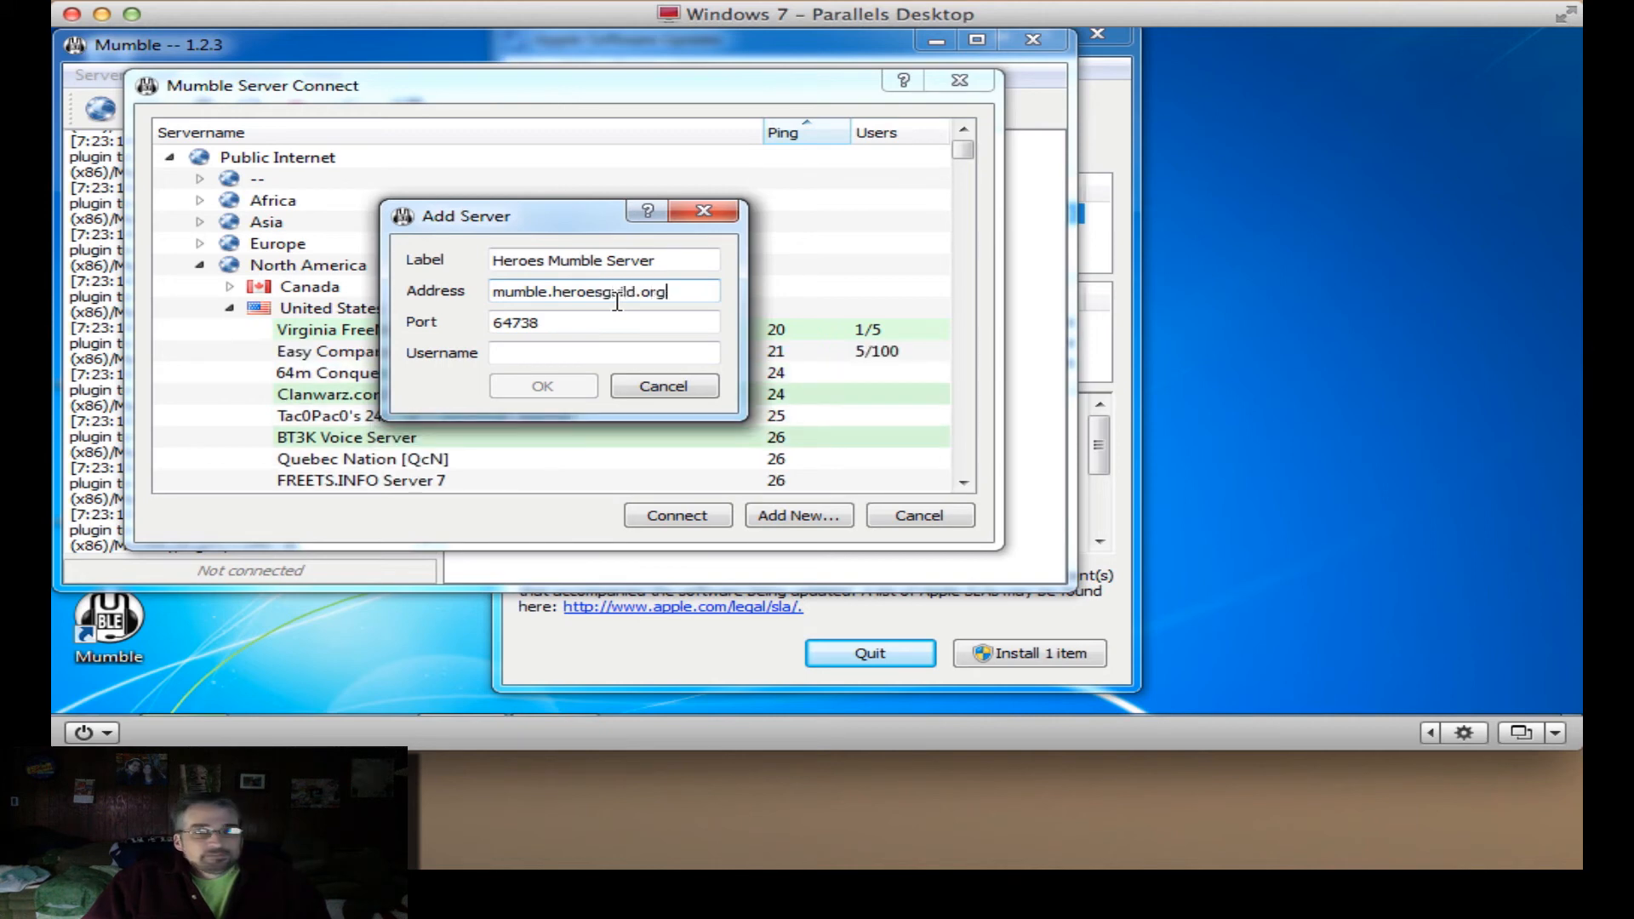
Set the new server entry's port to 3491 and its username to Test, and save it to the favorites.
key("Tab")
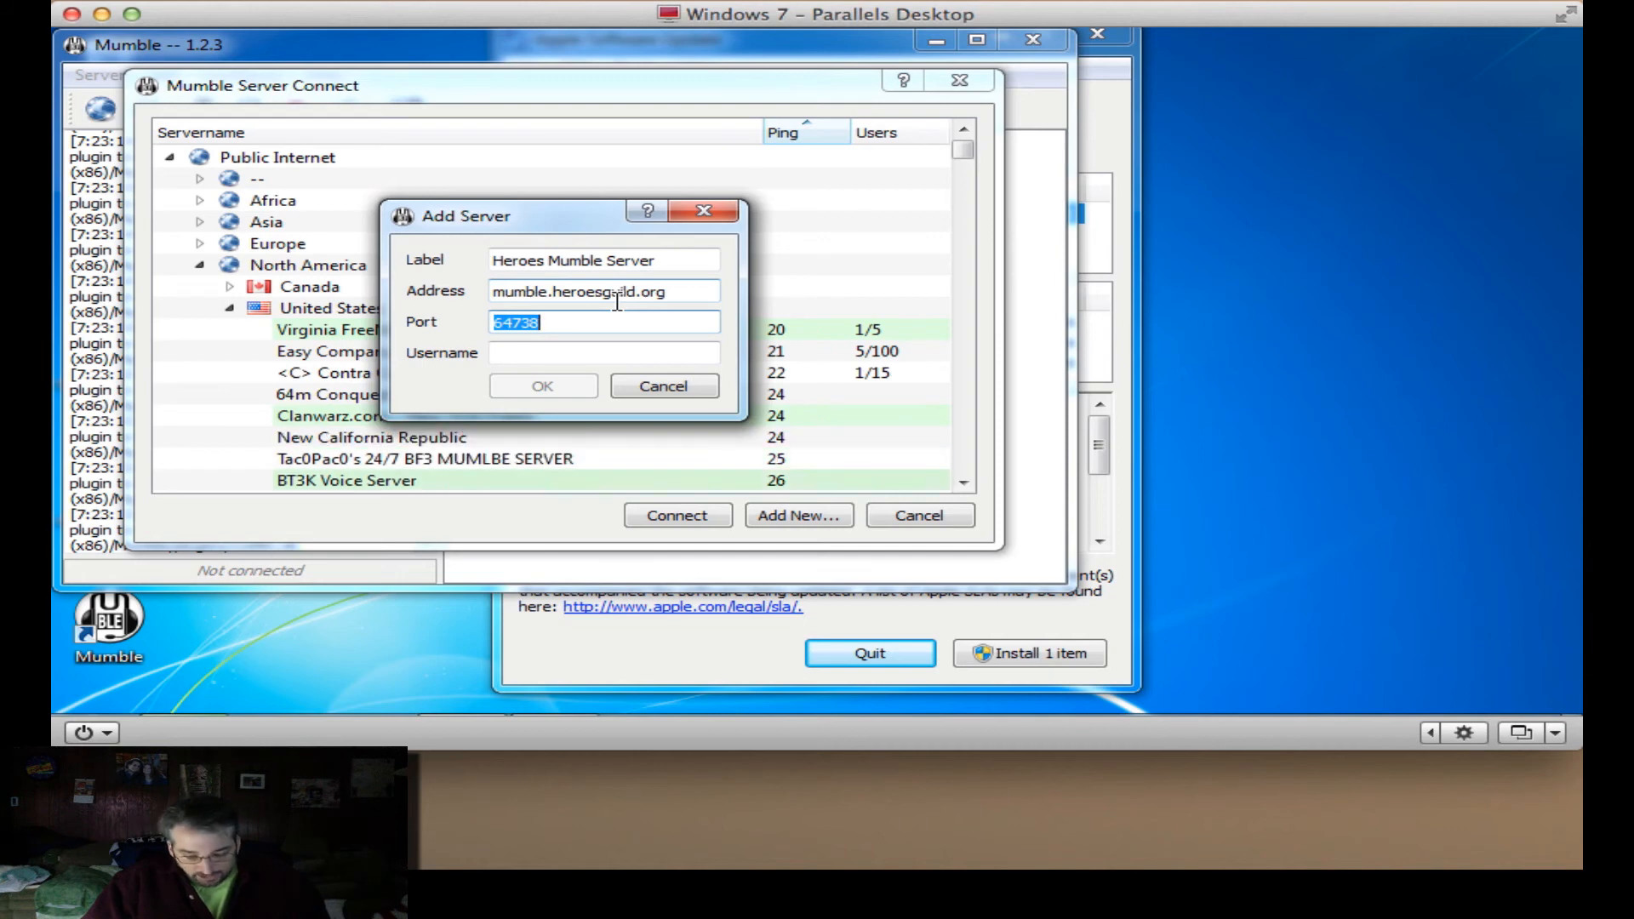
type("3491")
key("Tab")
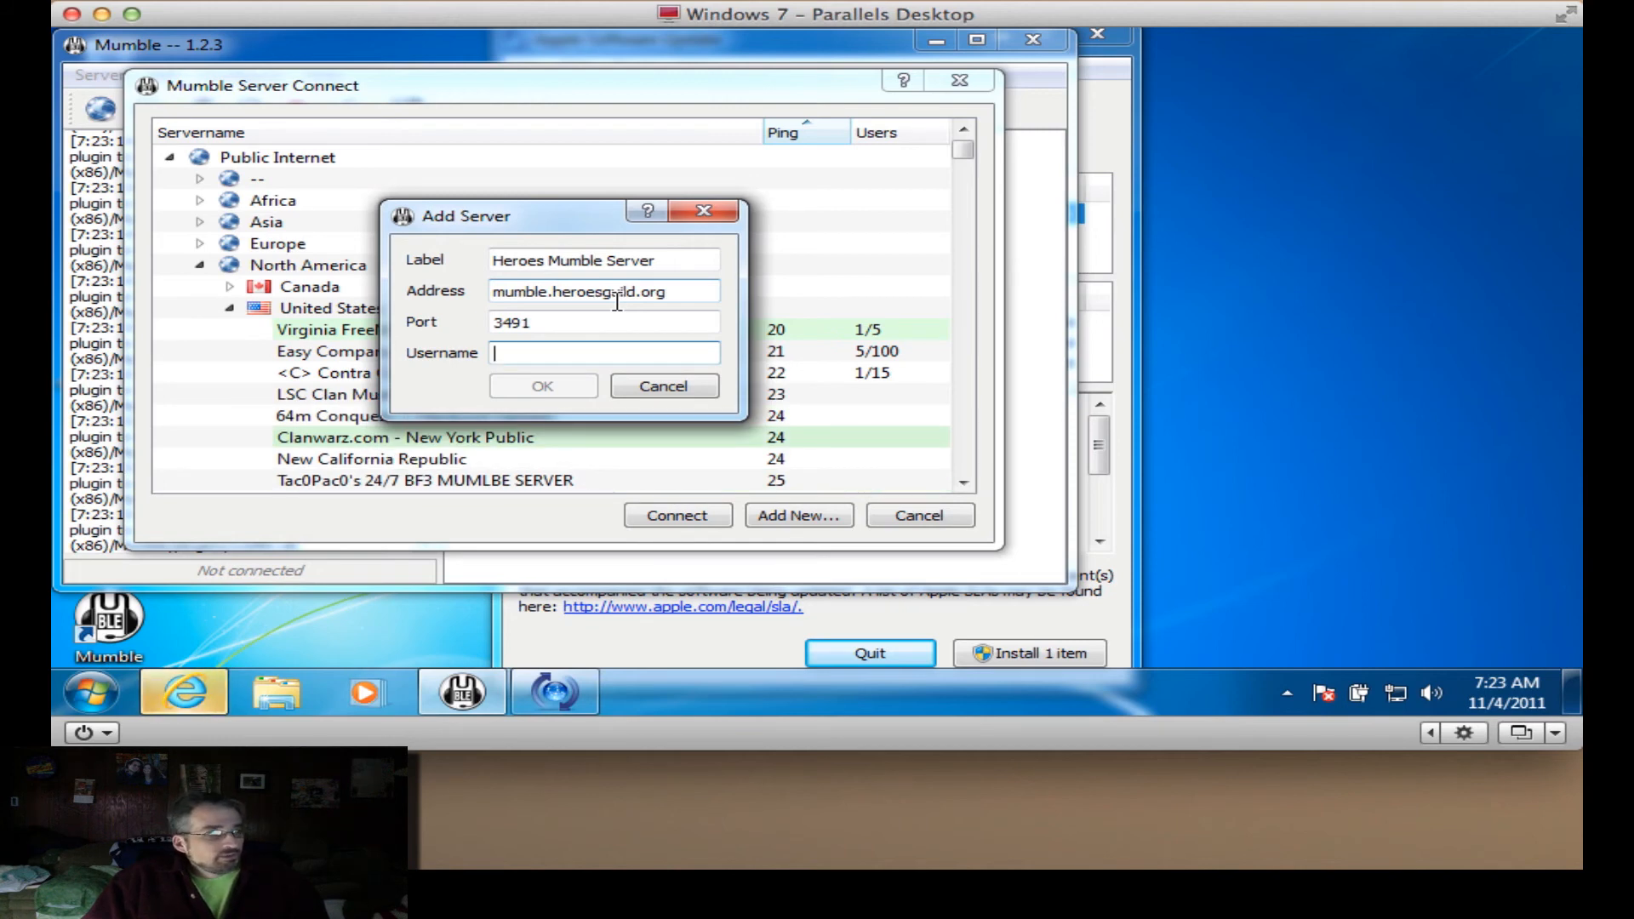
type("Test")
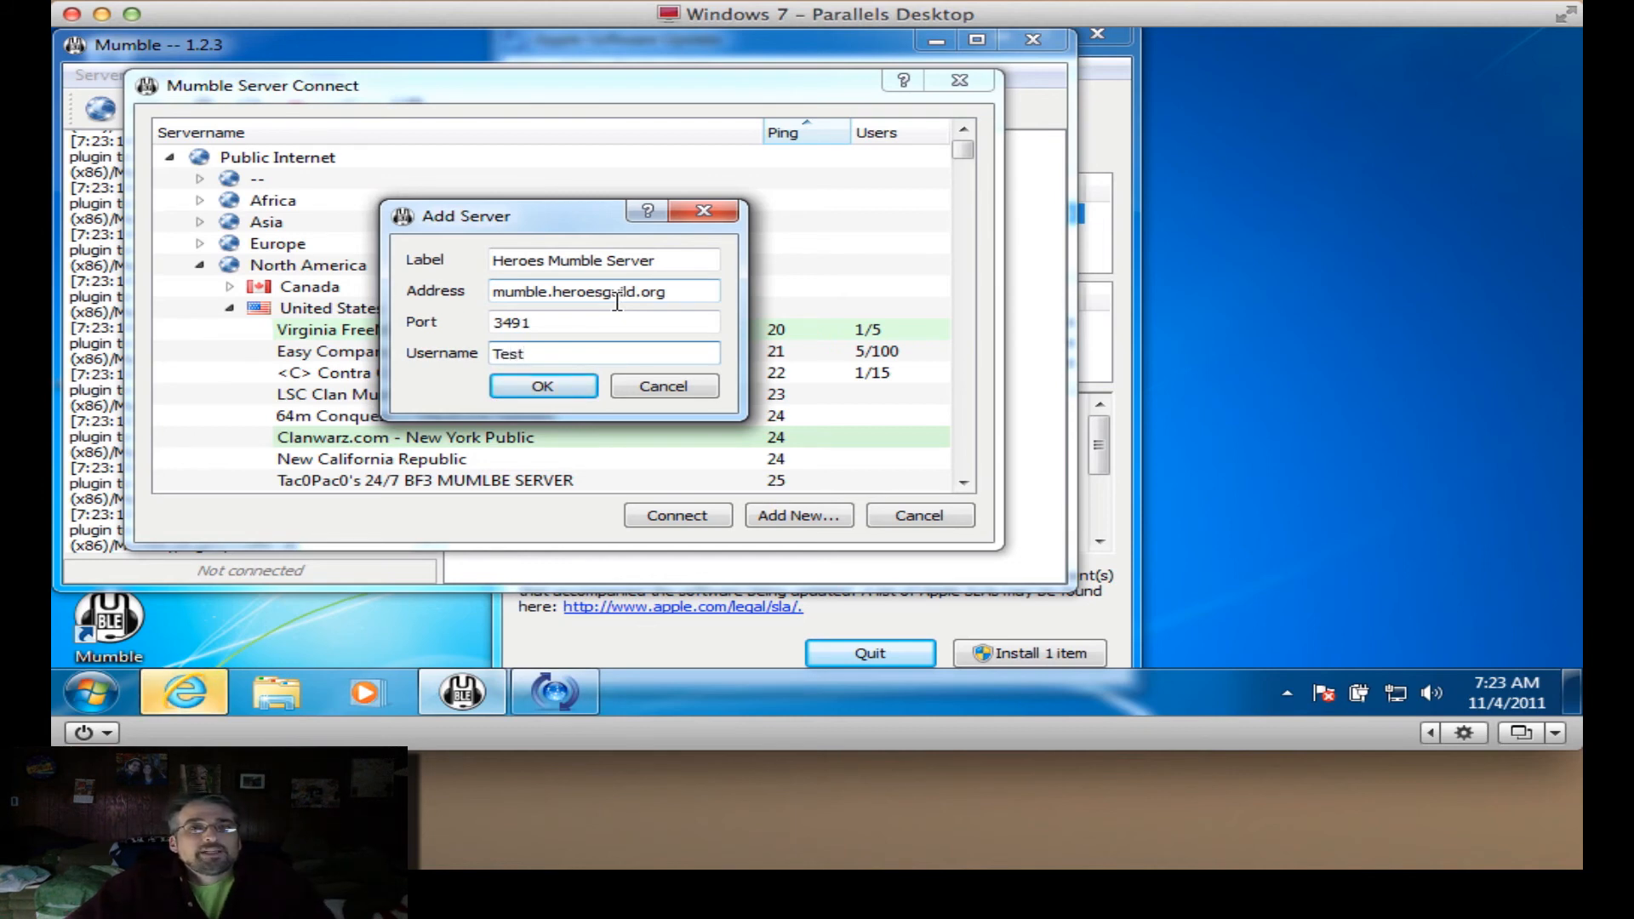
left_click(545, 386)
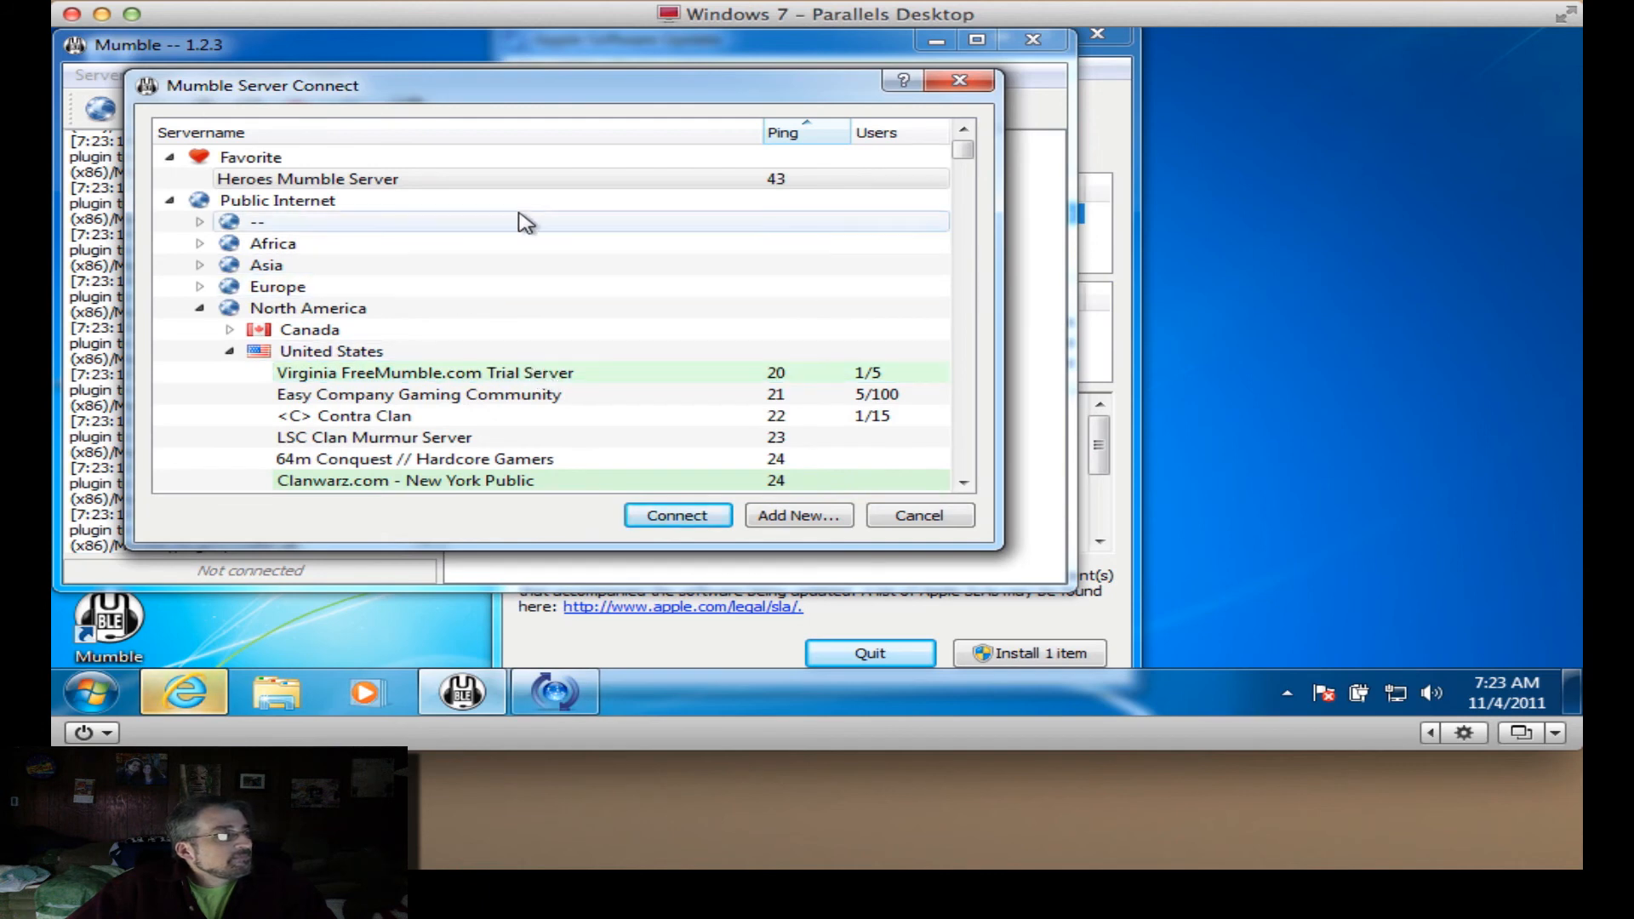
Connect to Heroes Mumble Server from the favorites and accept its unverified certificate.
left_click(592, 181)
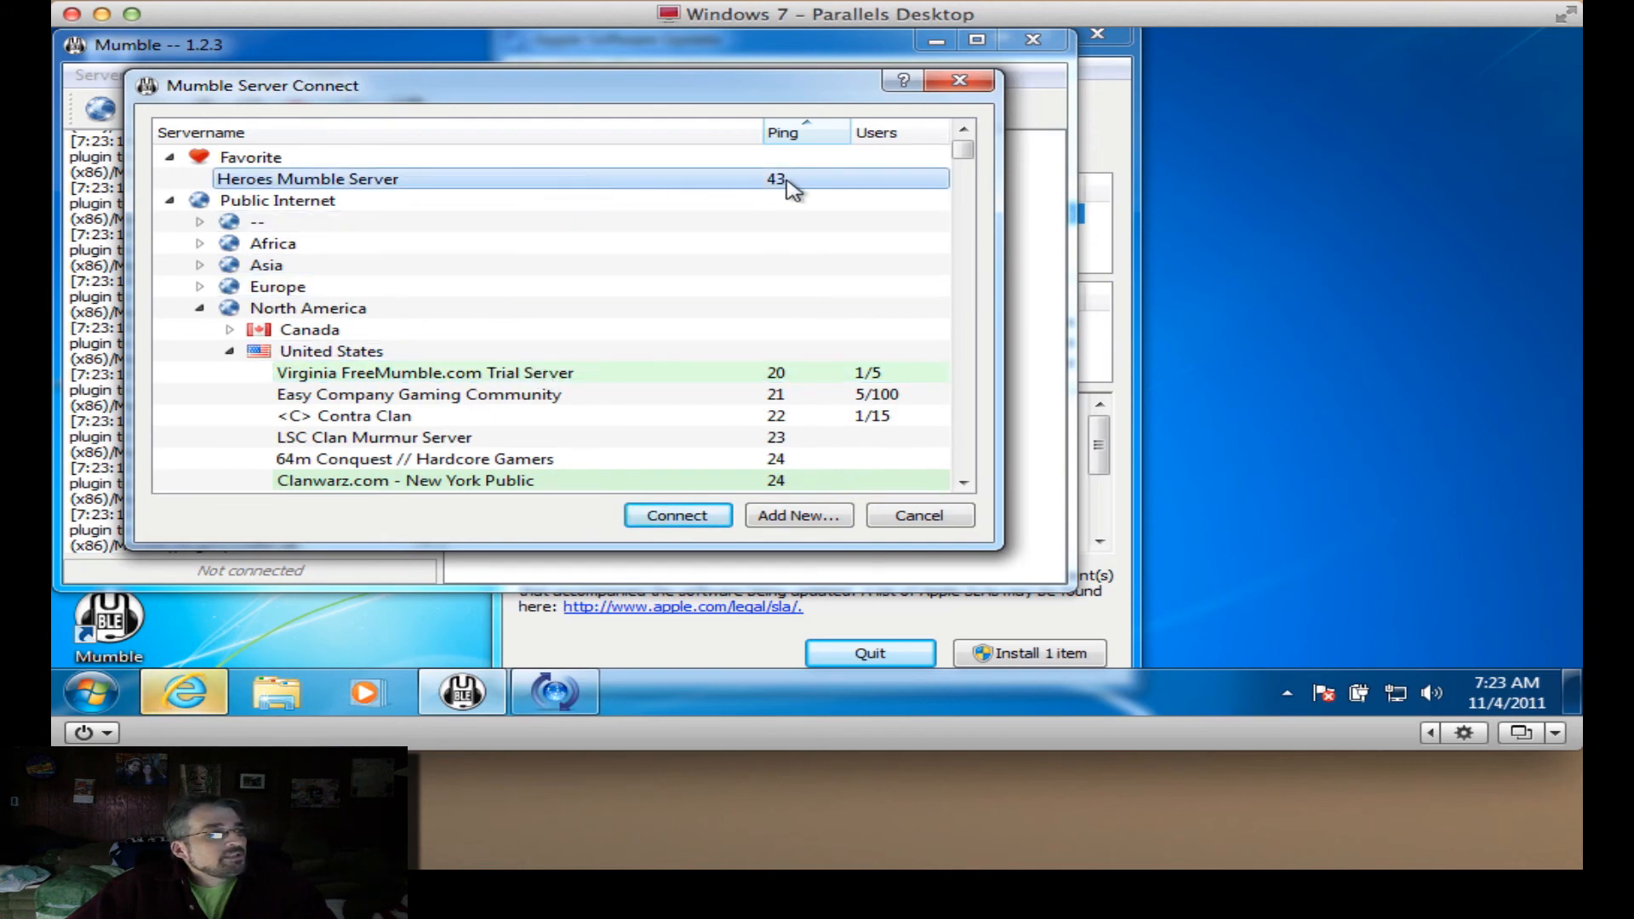
mouse_move(792, 186)
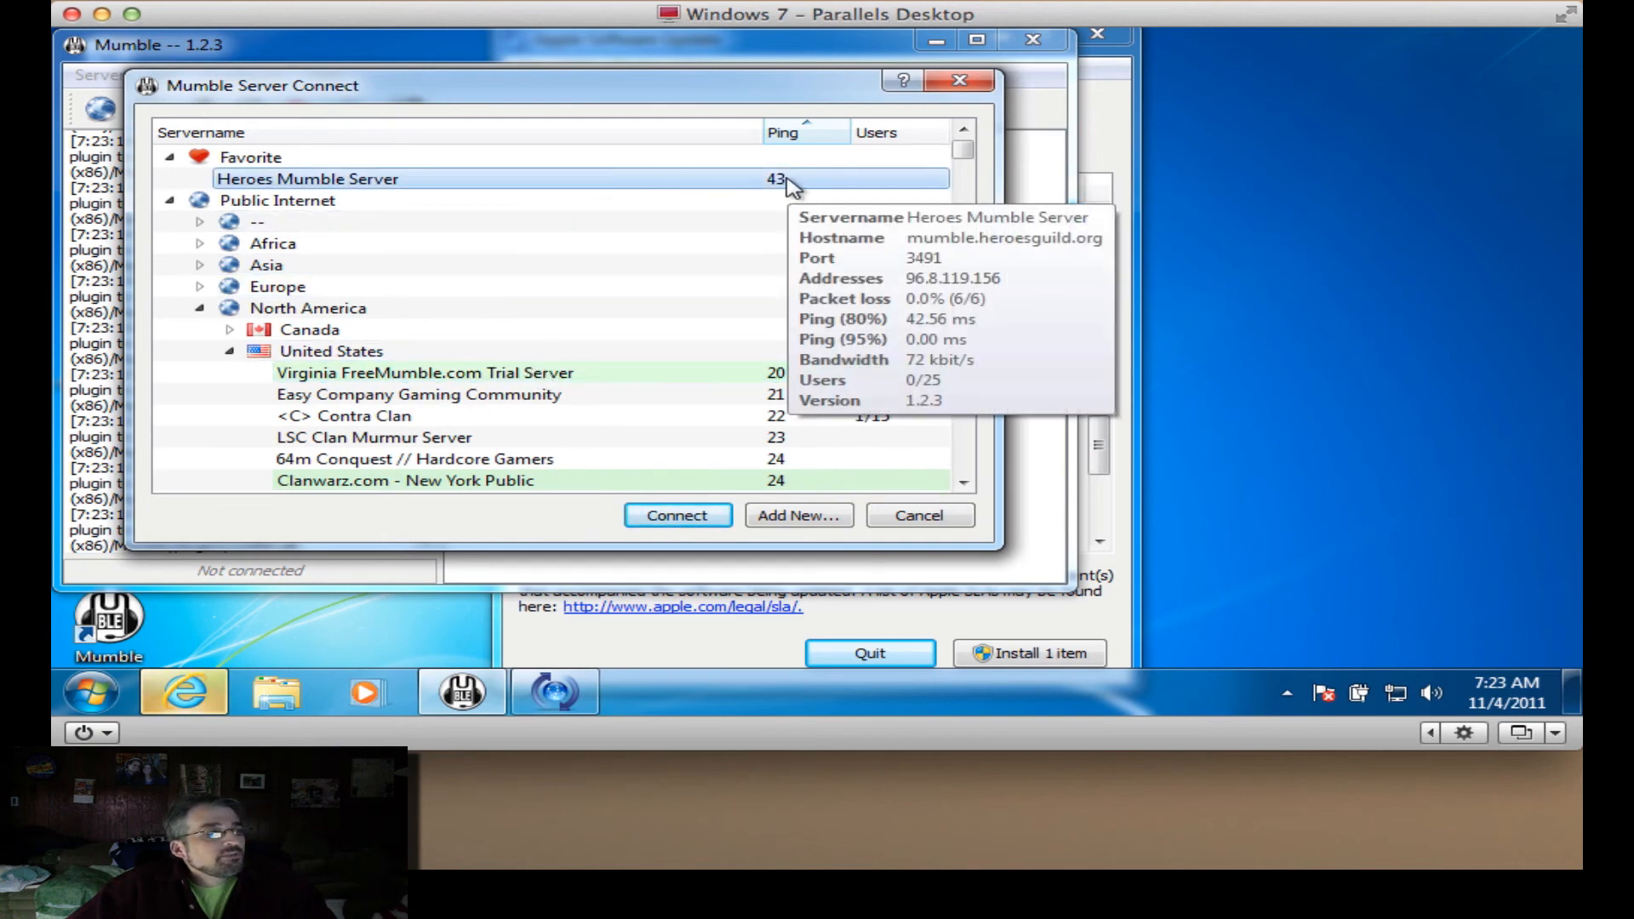
double_click(477, 188)
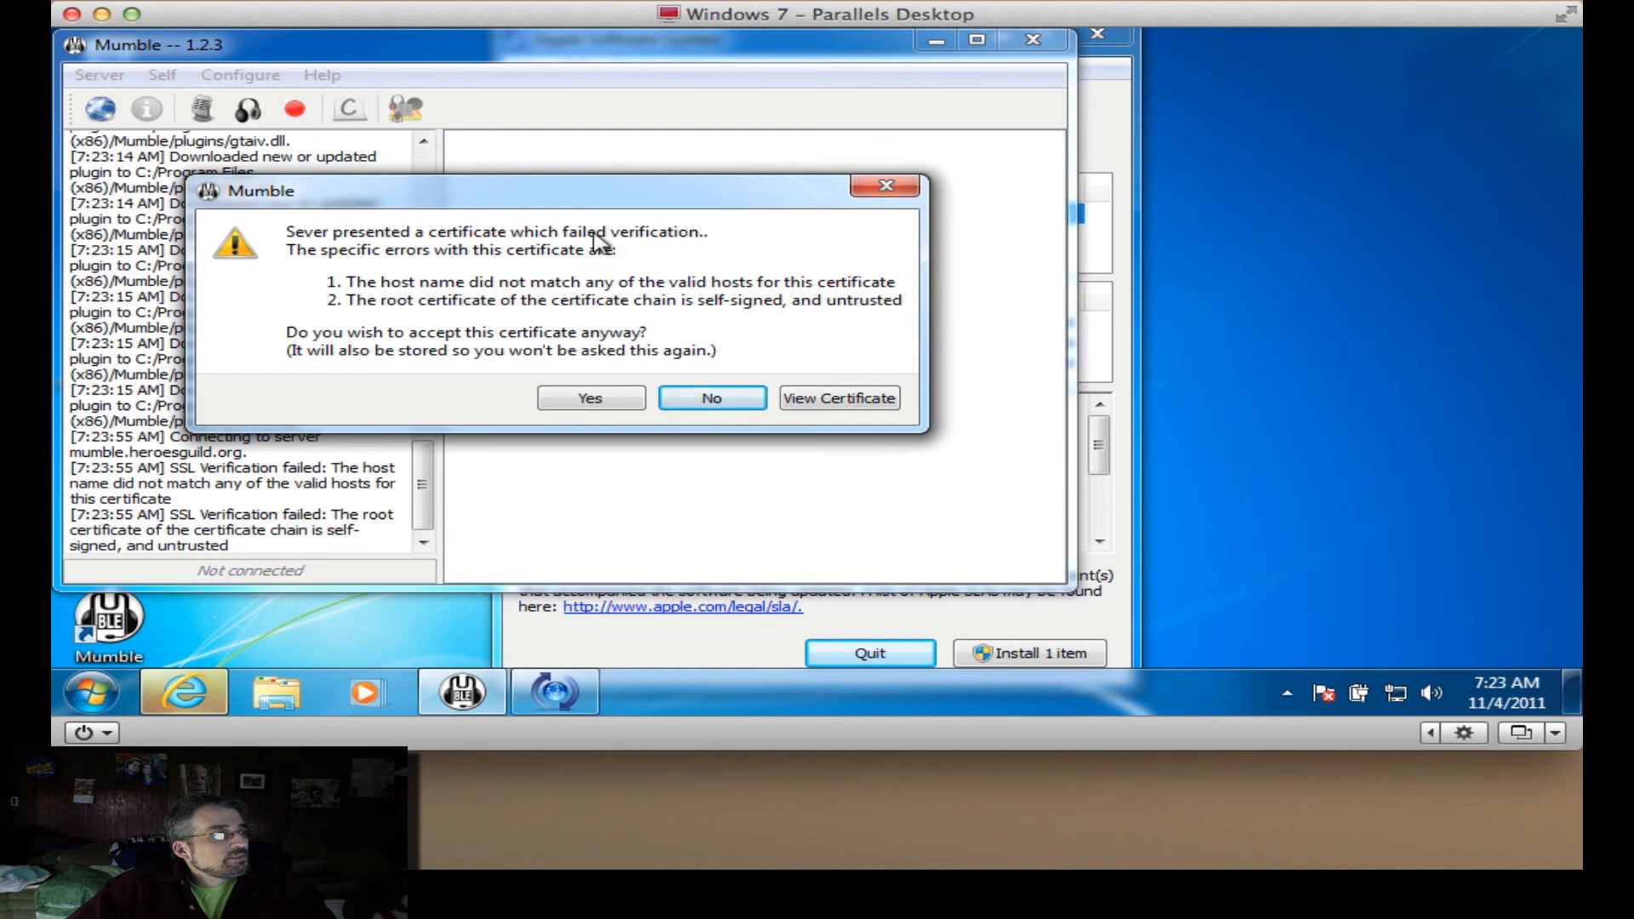
left_click(596, 400)
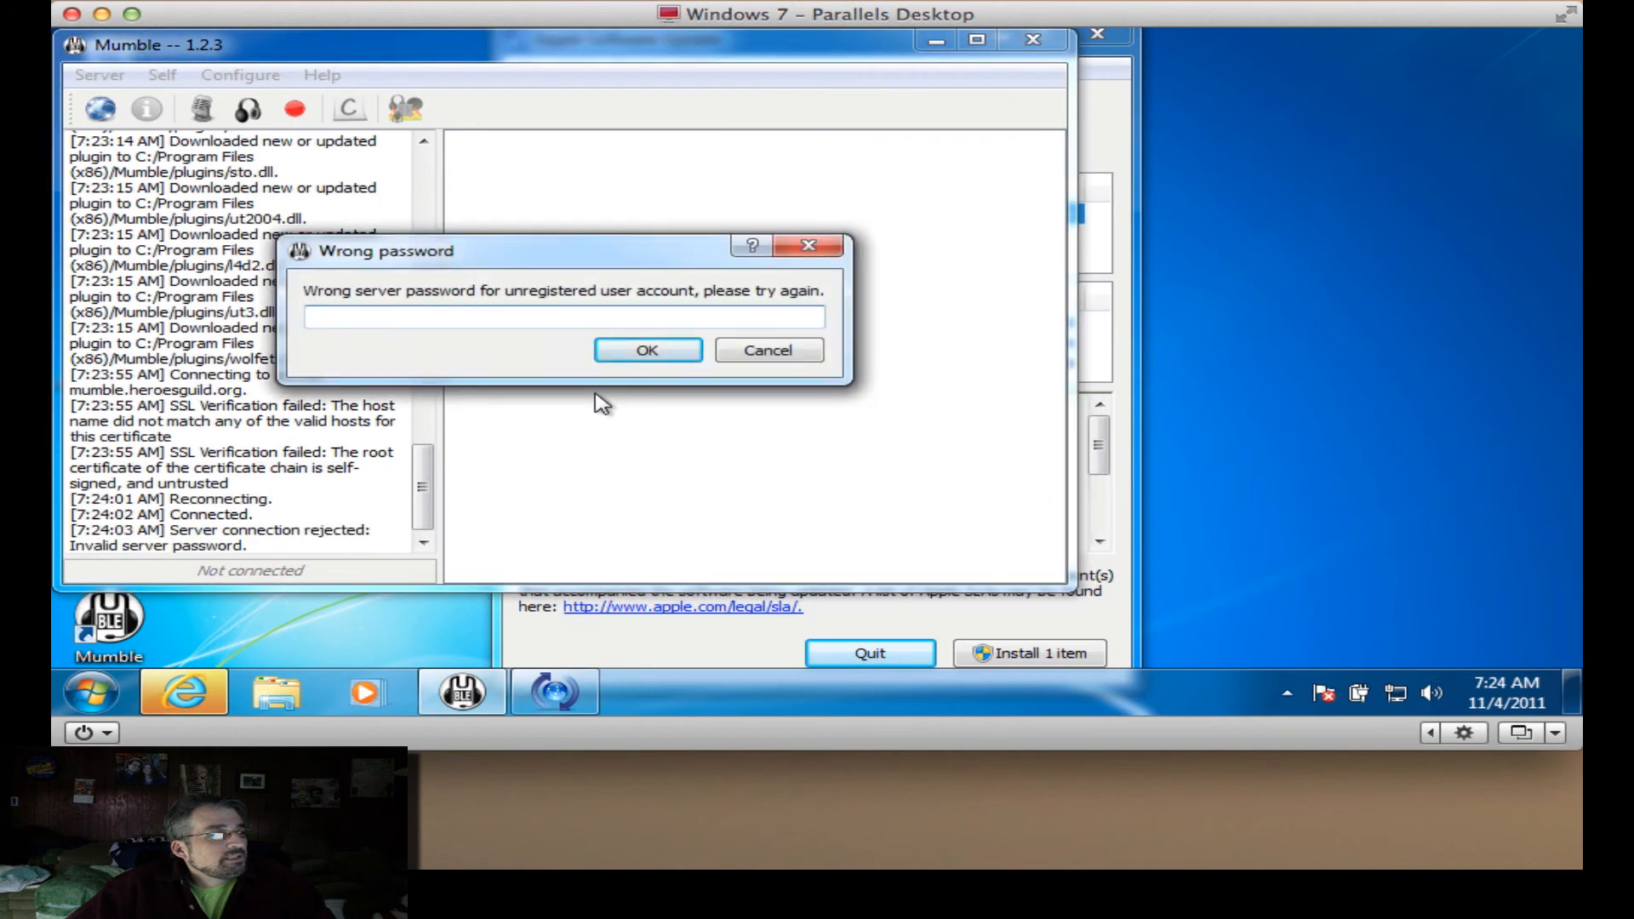
Enter the server password for the unregistered user account and submit it.
left_click(523, 319)
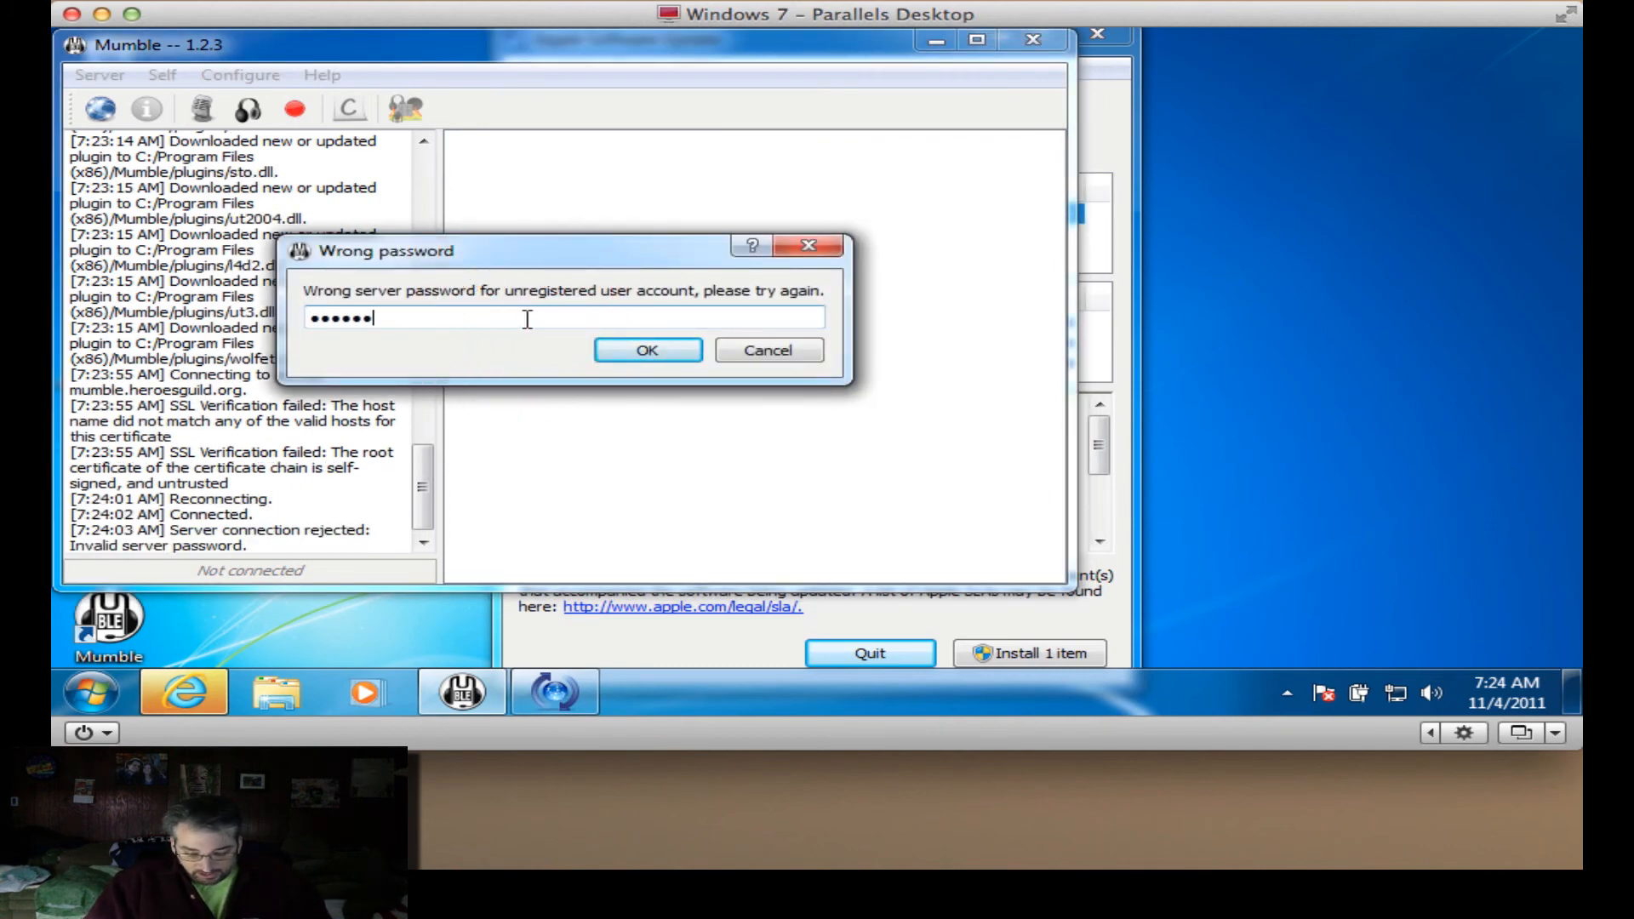
type("••••••••••")
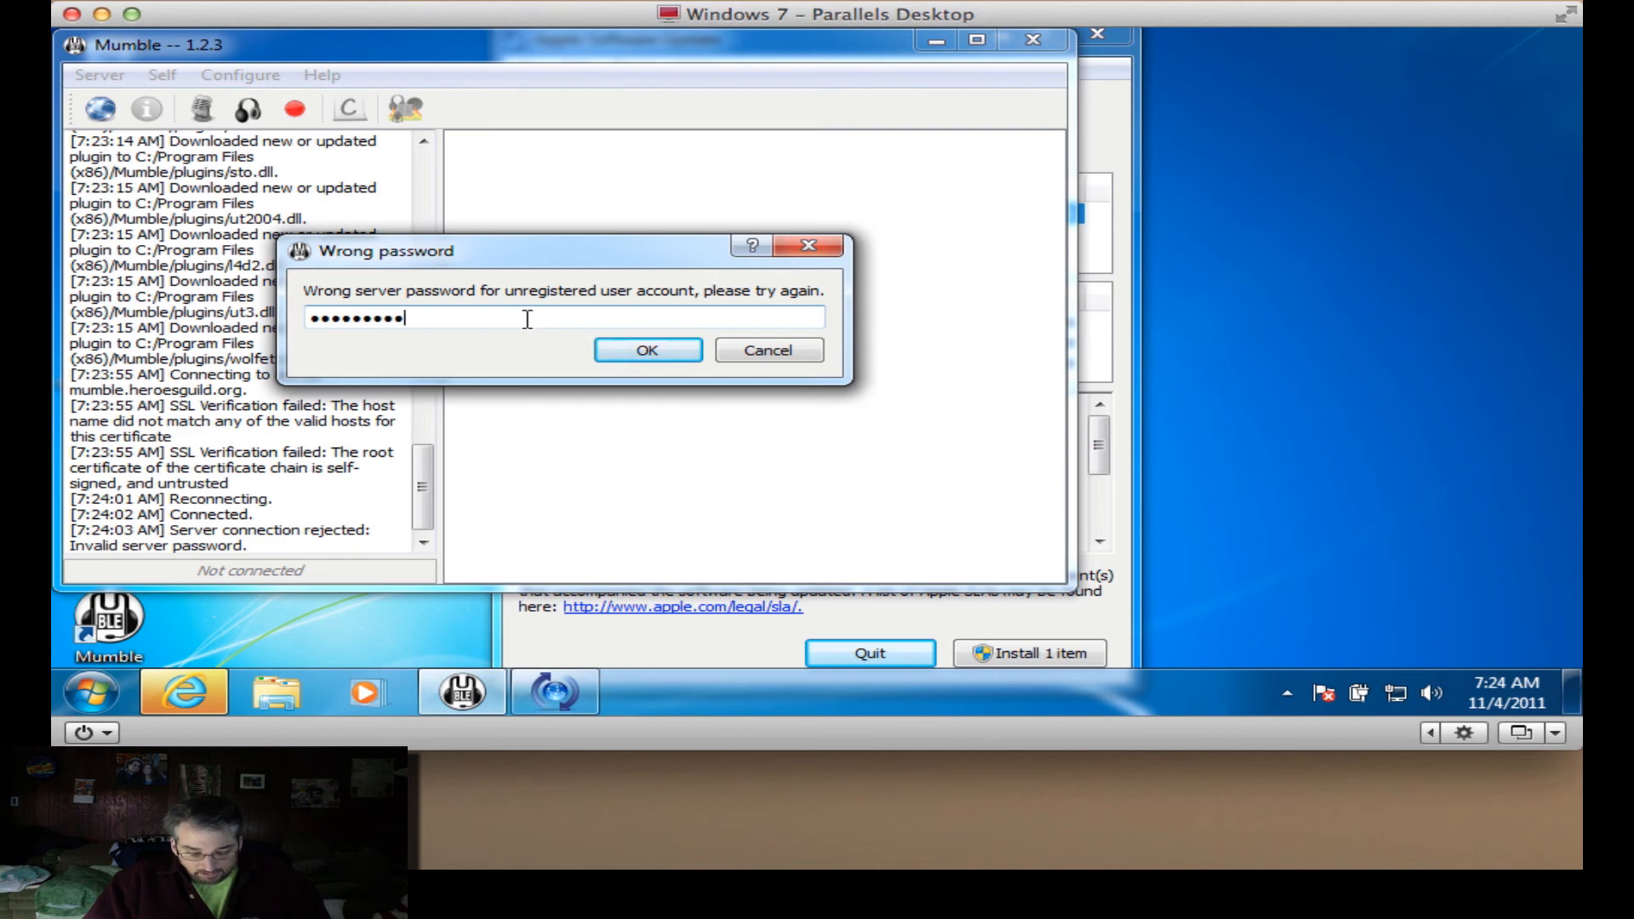
type("•••")
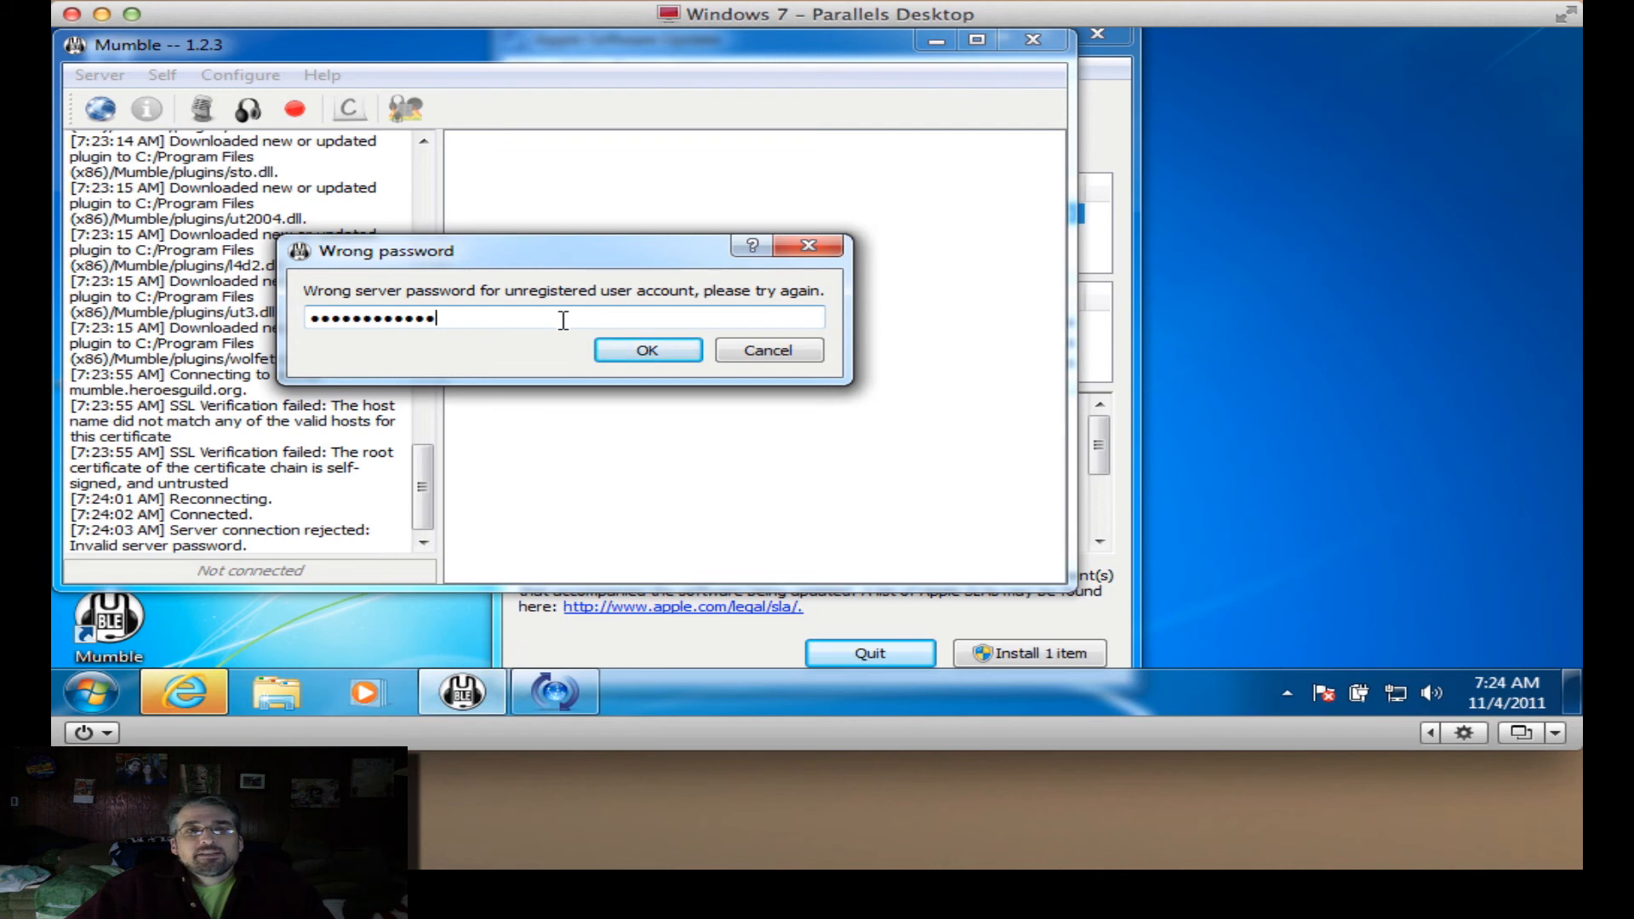
left_click(647, 351)
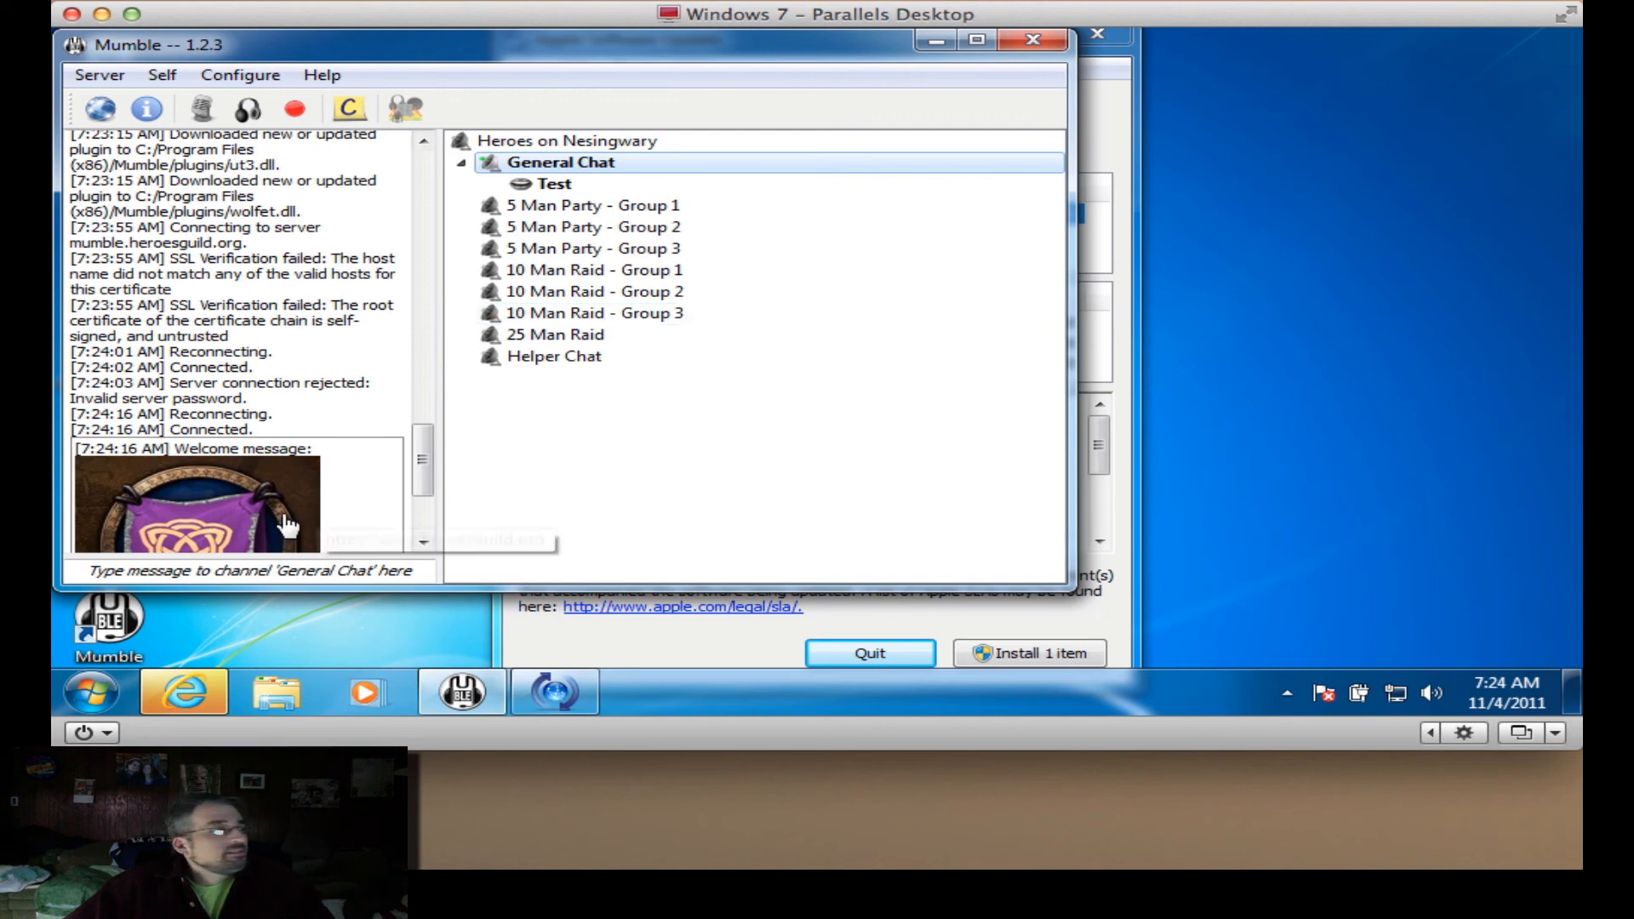
Join the 5 Man Party channels Group 1, Group 2 and Group 3 in turn, and return to General Chat.
left_click(421, 458)
left_click_drag(421, 453, 423, 502)
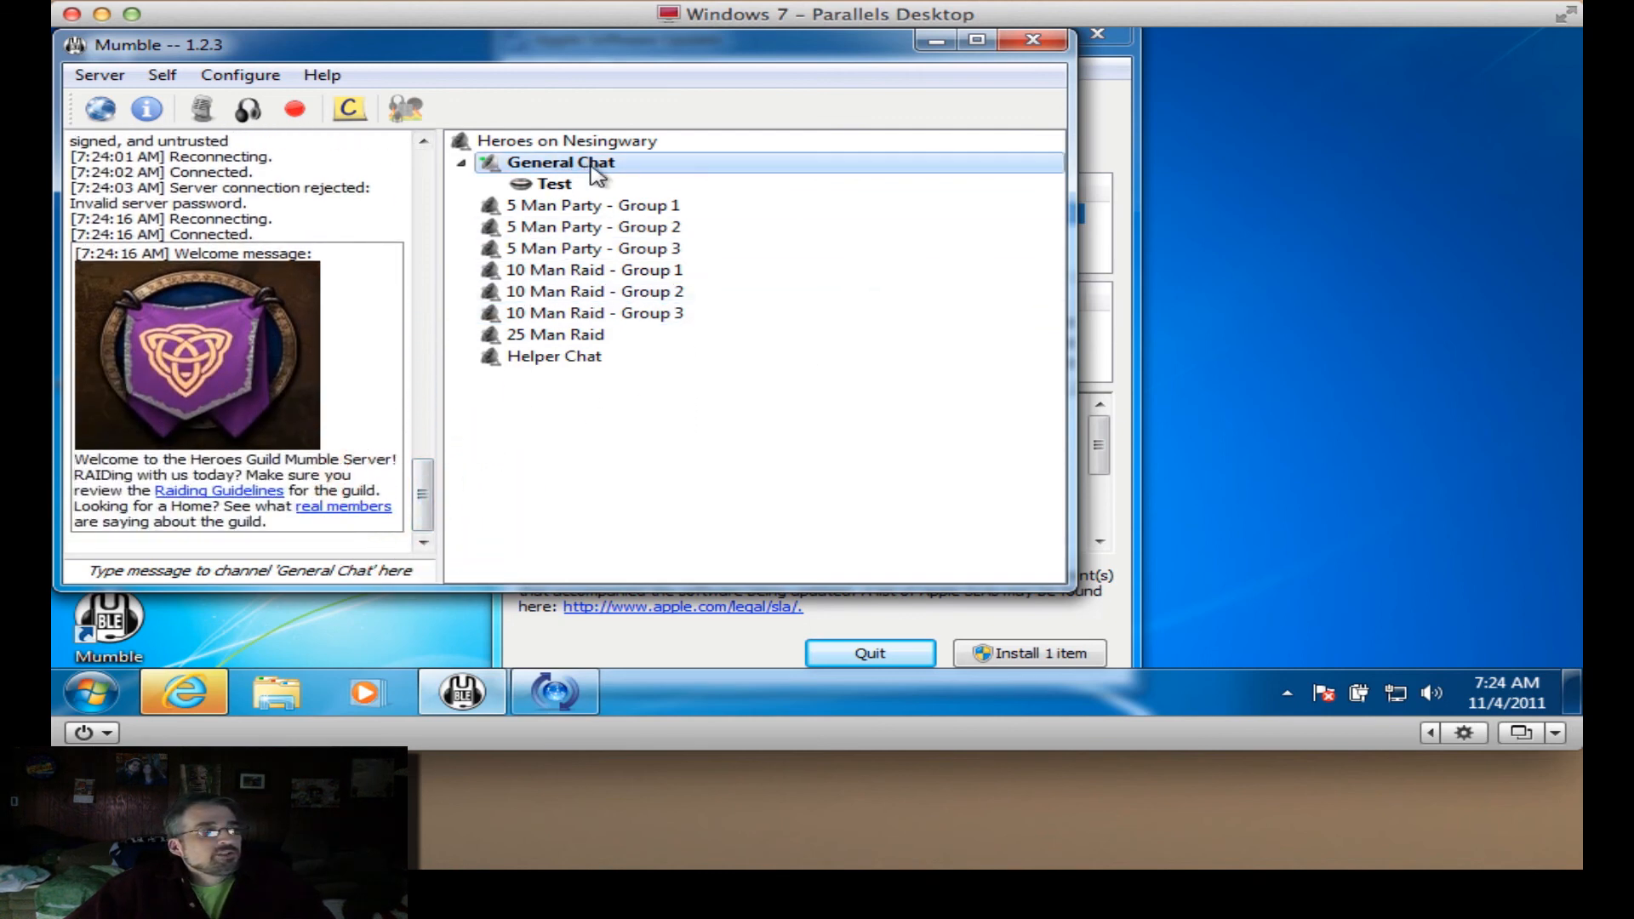
double_click(583, 207)
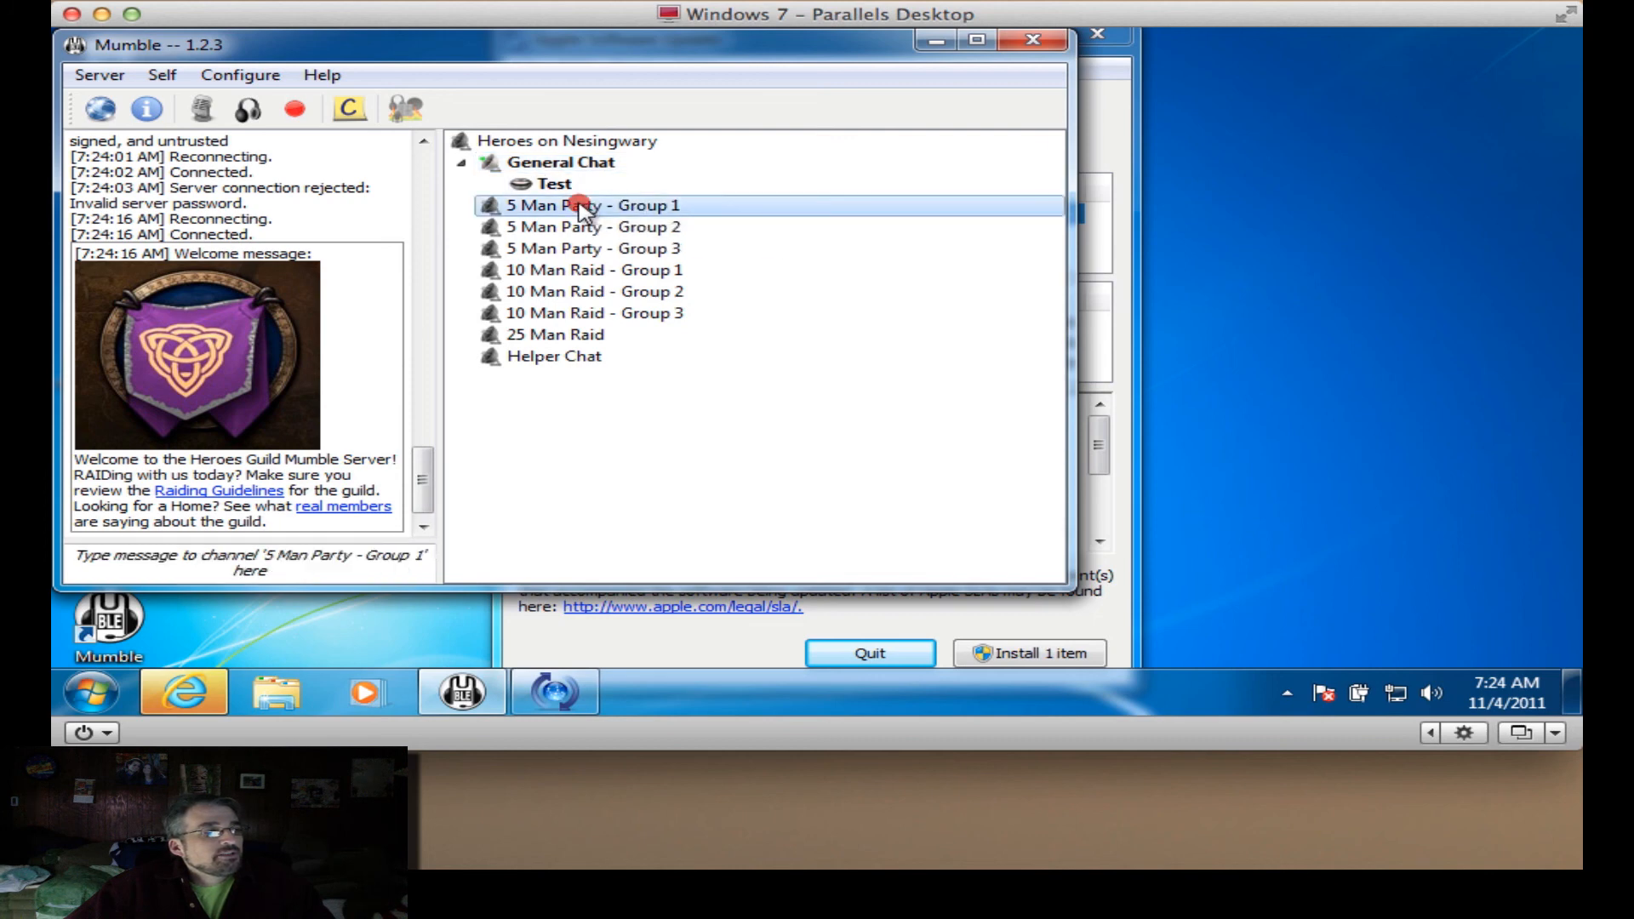
double_click(570, 225)
double_click(568, 250)
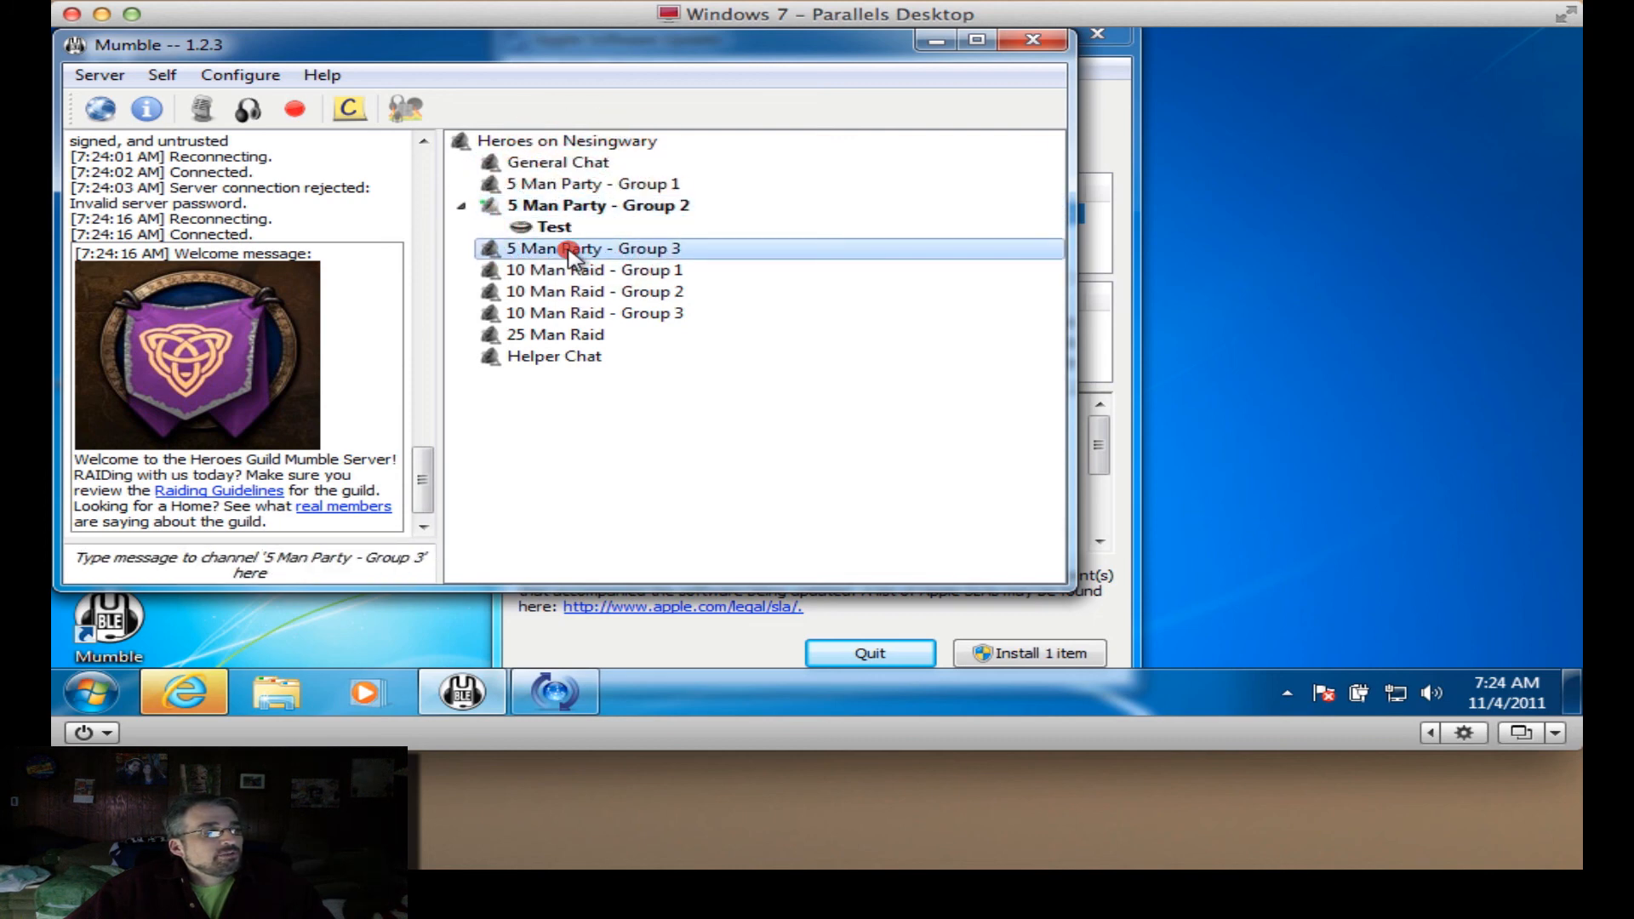
double_click(569, 162)
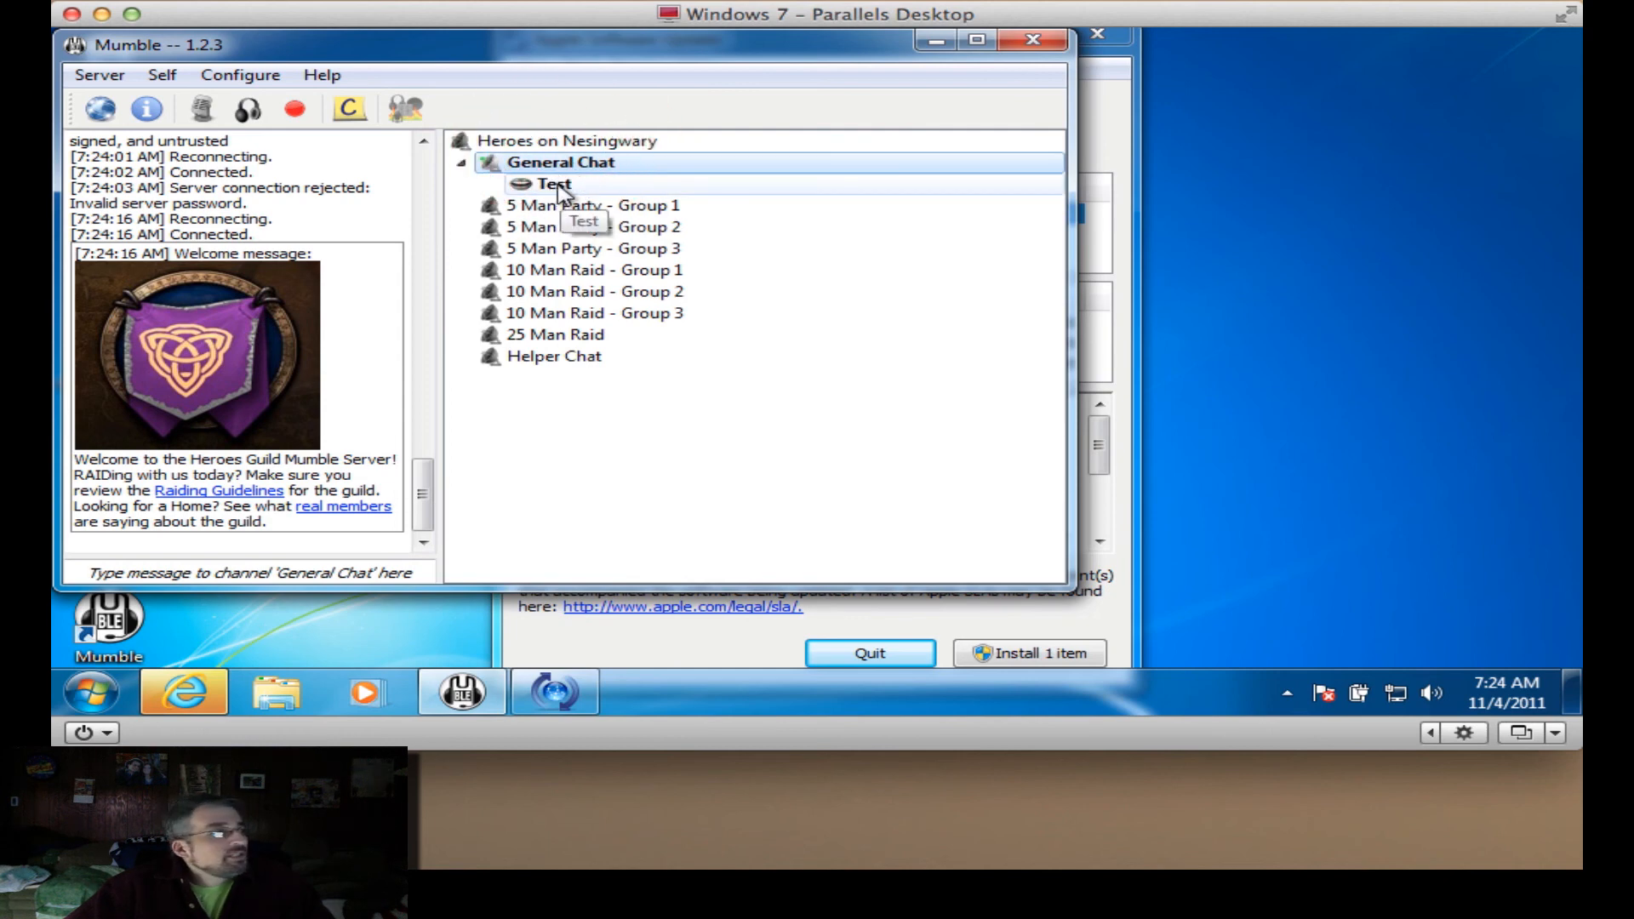
Register the own user Test on the server and confirm the permanent registration.
right_click(561, 192)
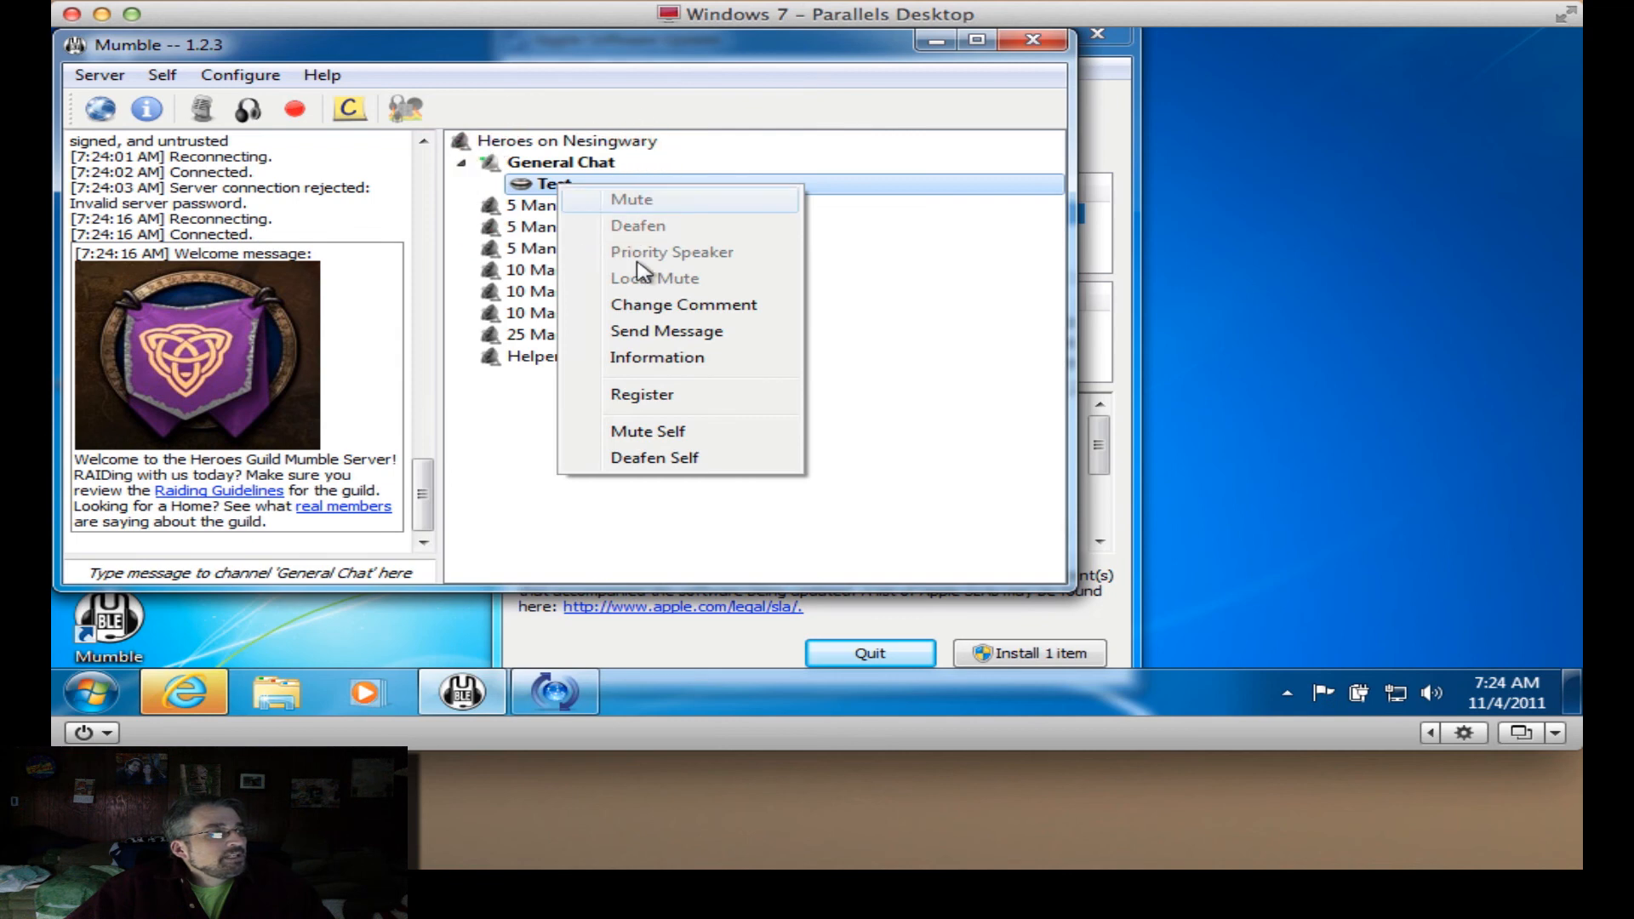
left_click(679, 402)
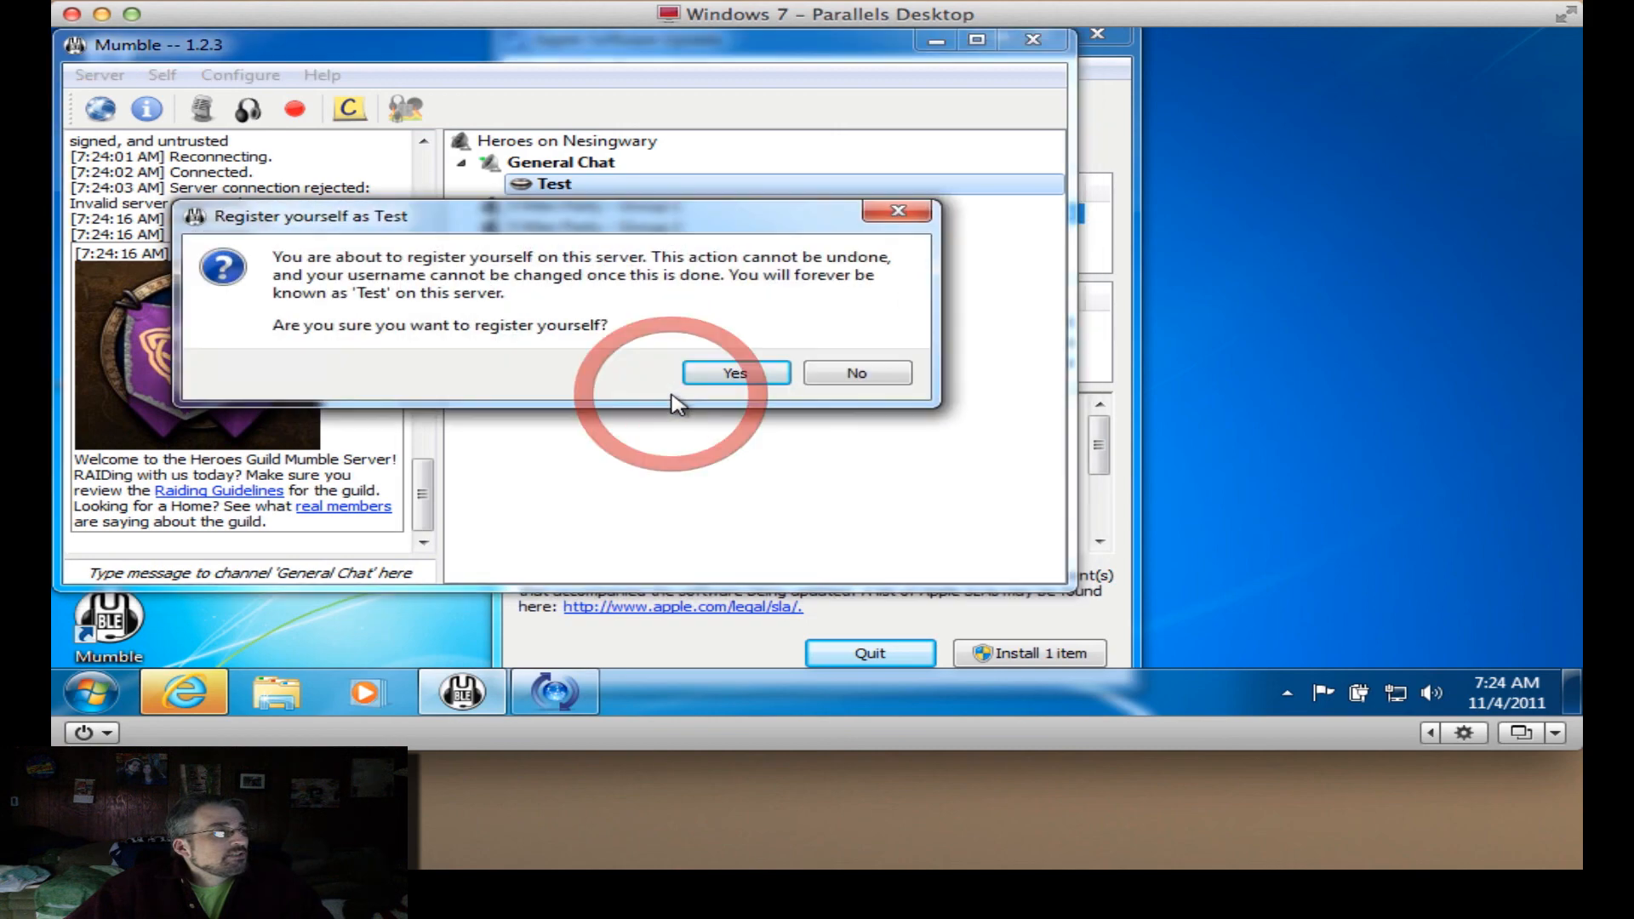
left_click(734, 375)
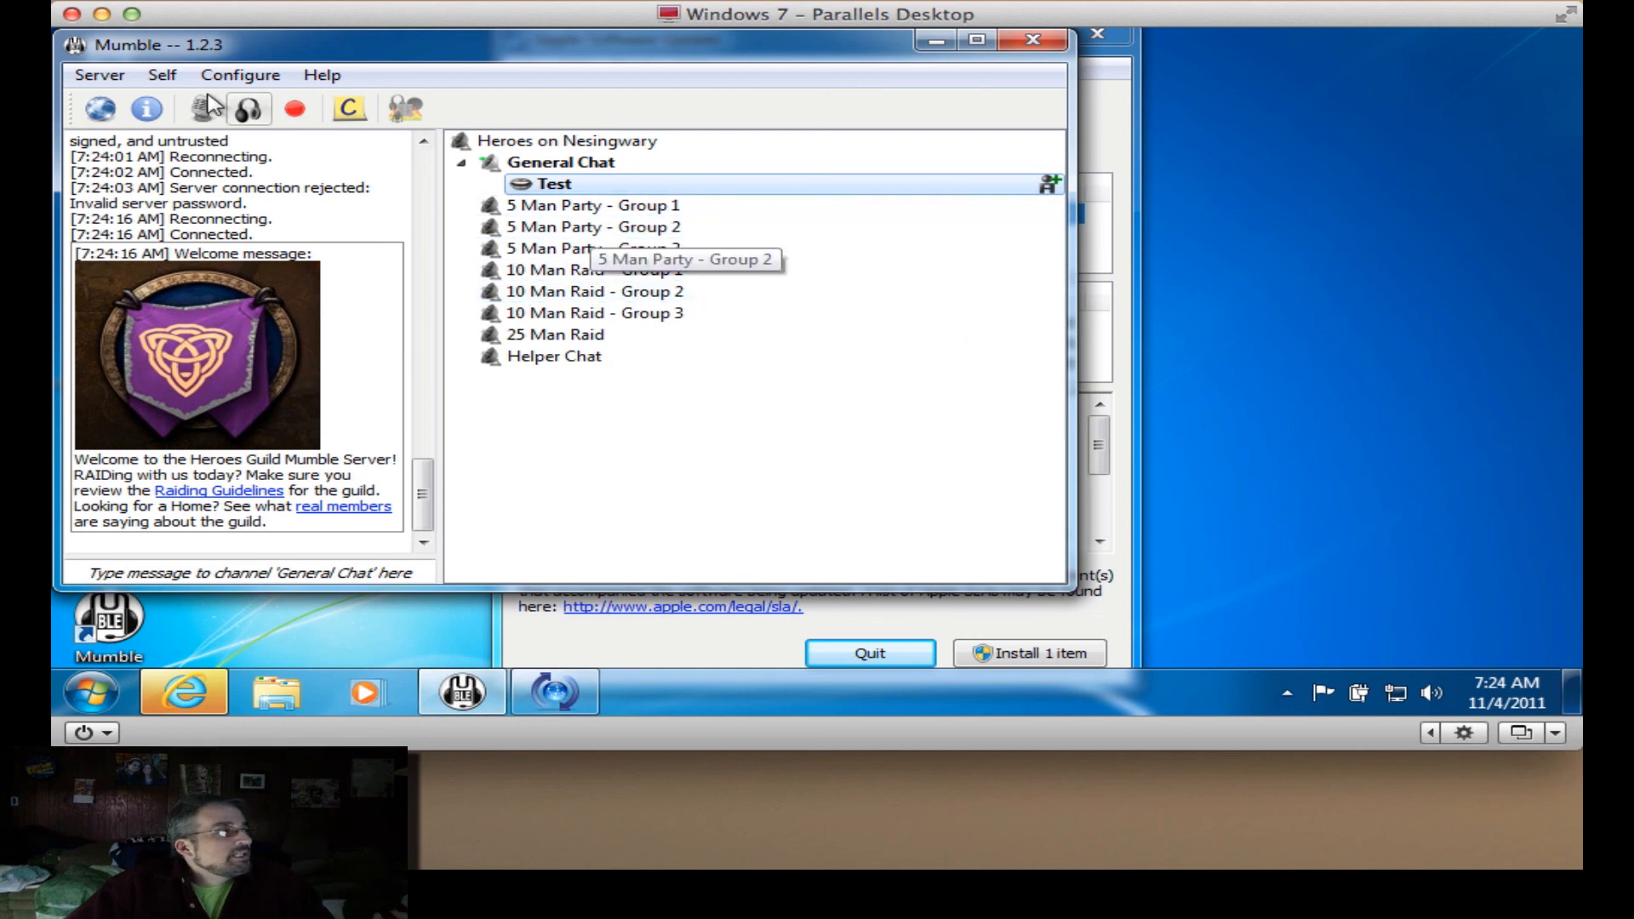
Disconnect from the server and reconnect to Heroes Mumble Server from the favorites.
left_click(99, 75)
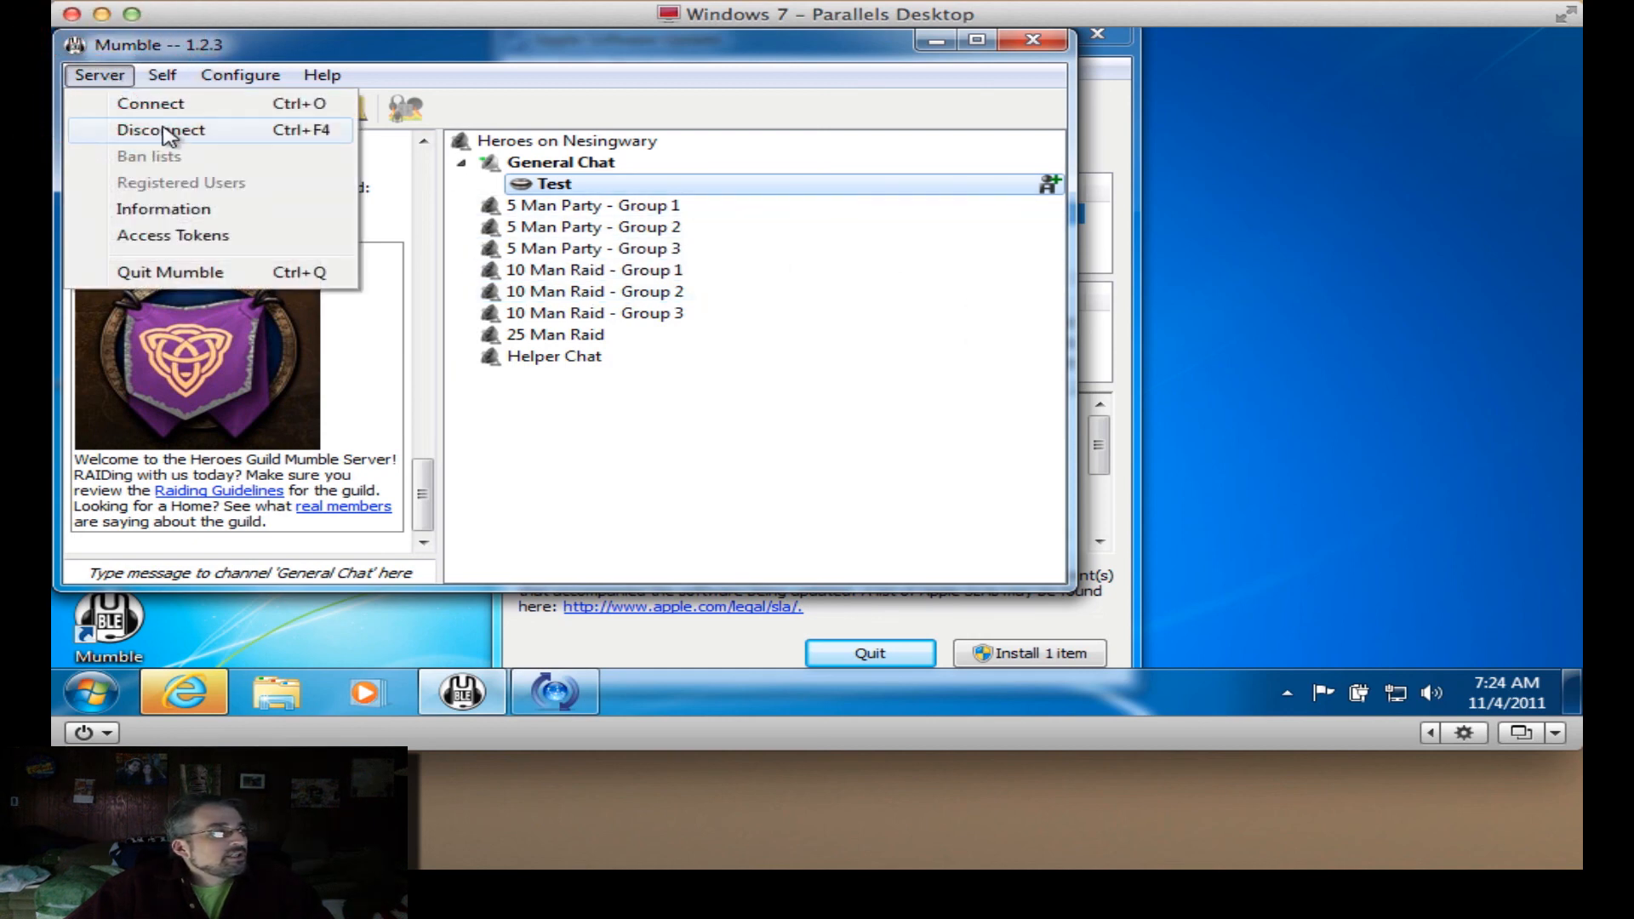
left_click(164, 130)
left_click(116, 80)
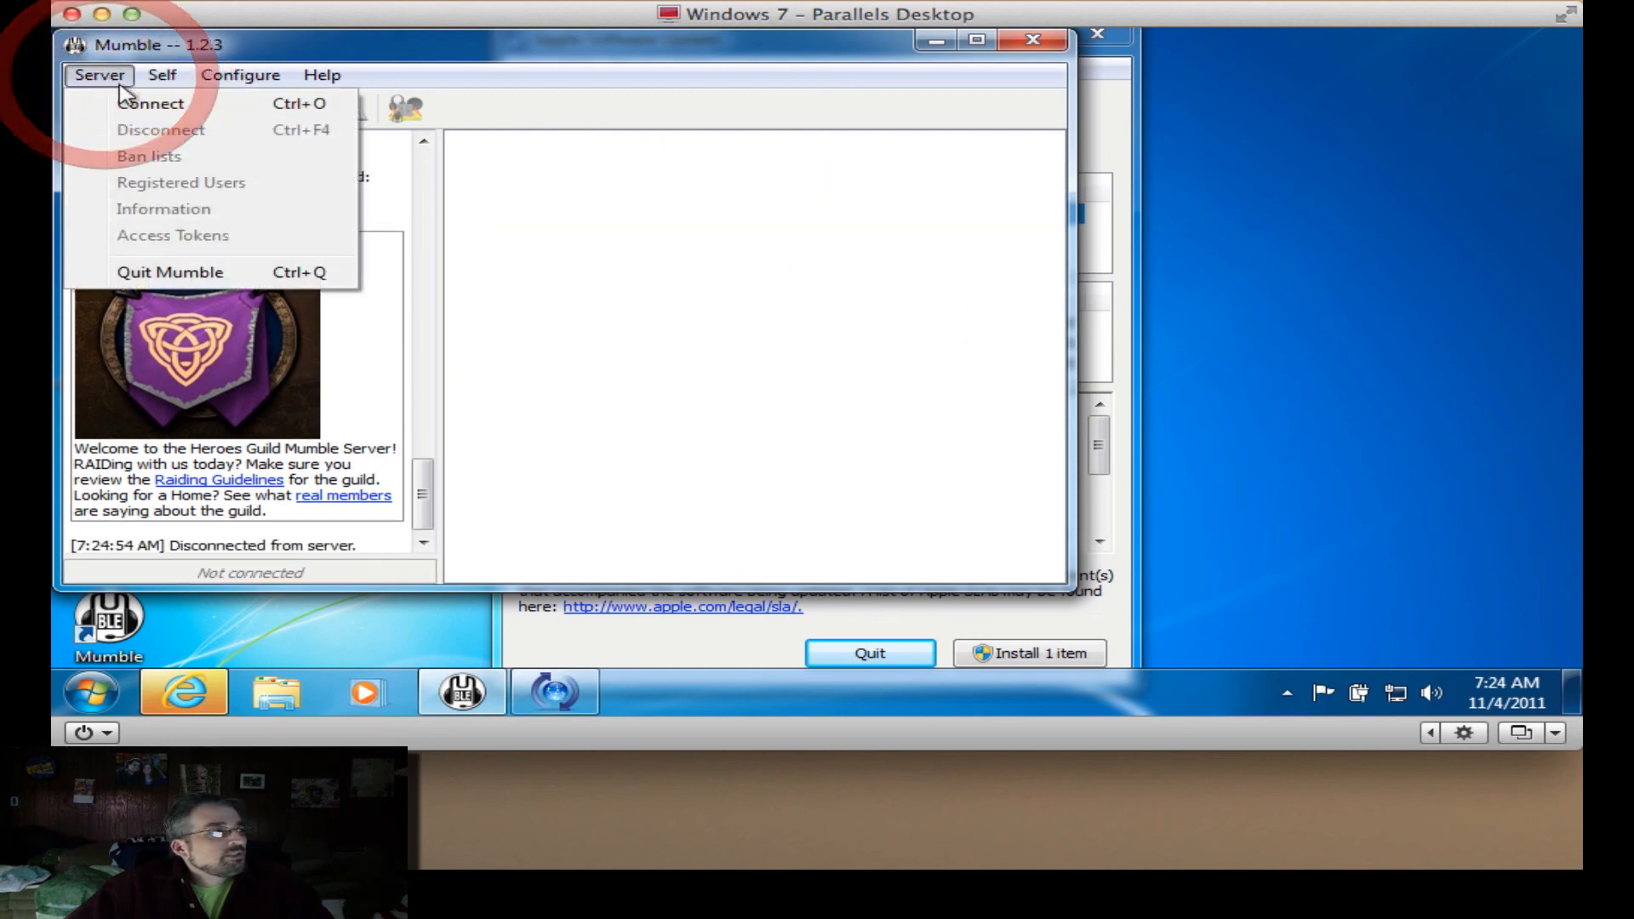
left_click(153, 103)
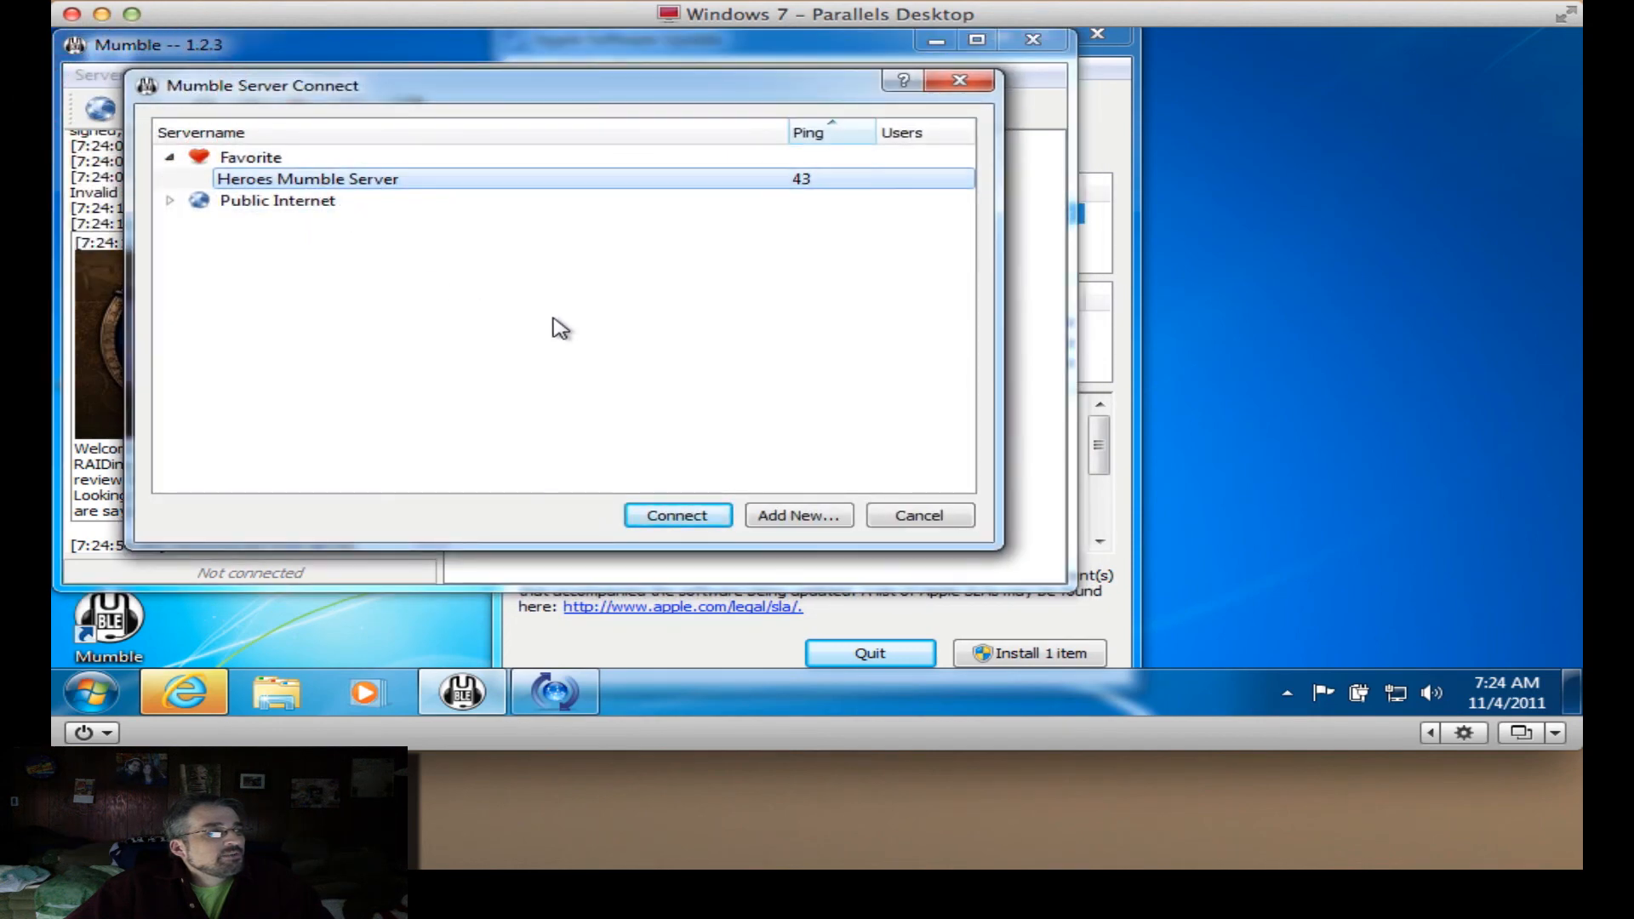
left_click(694, 515)
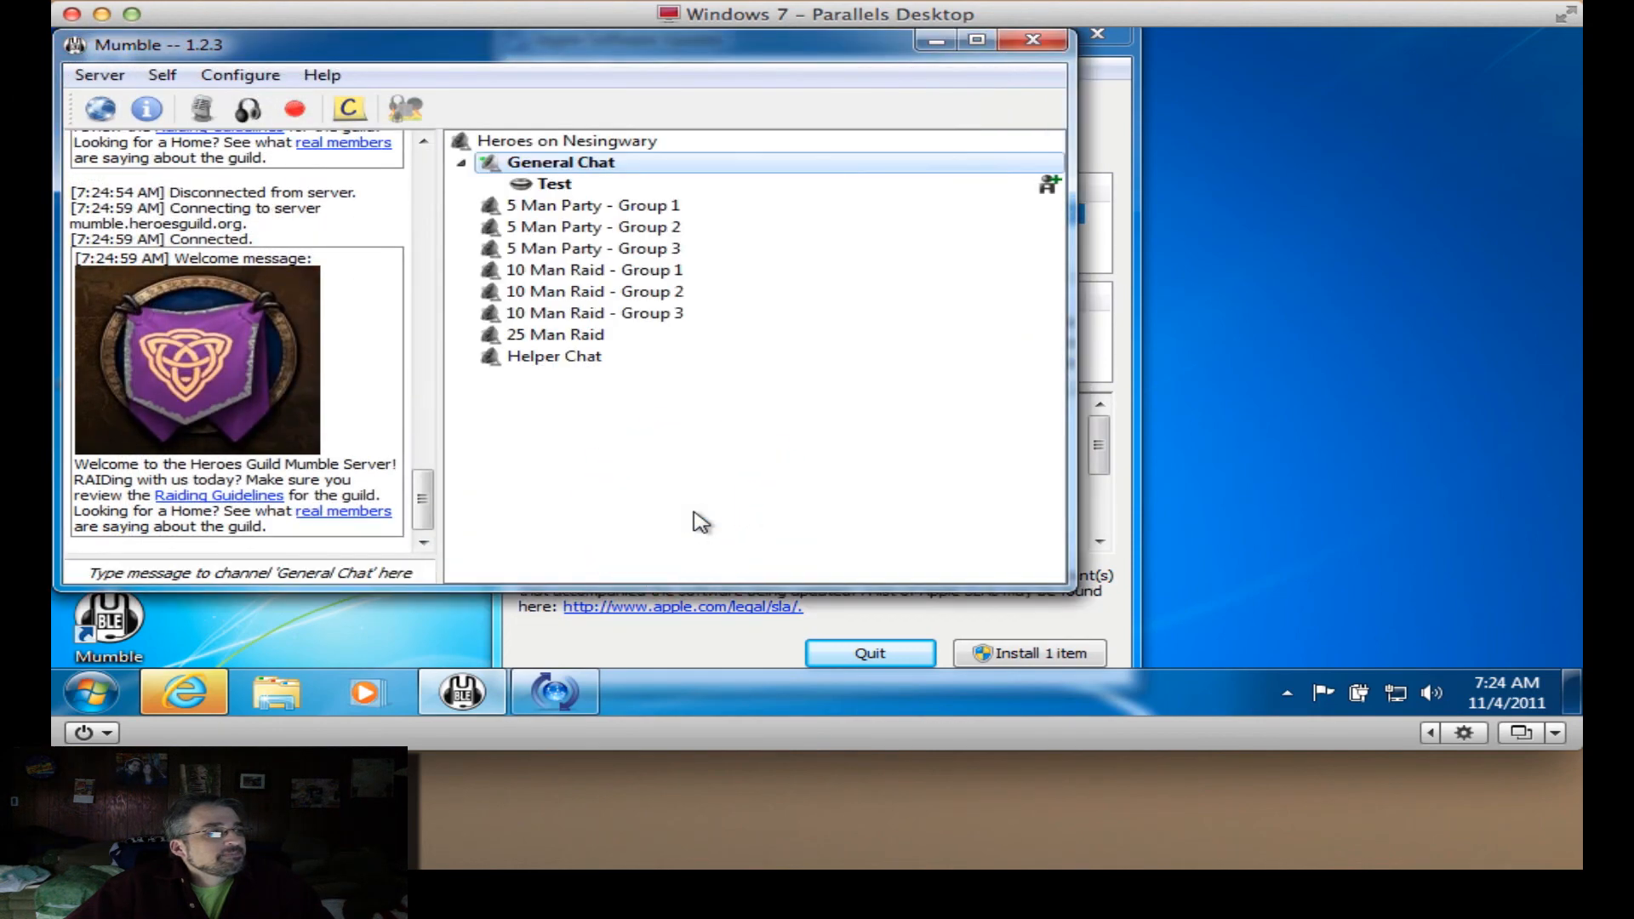